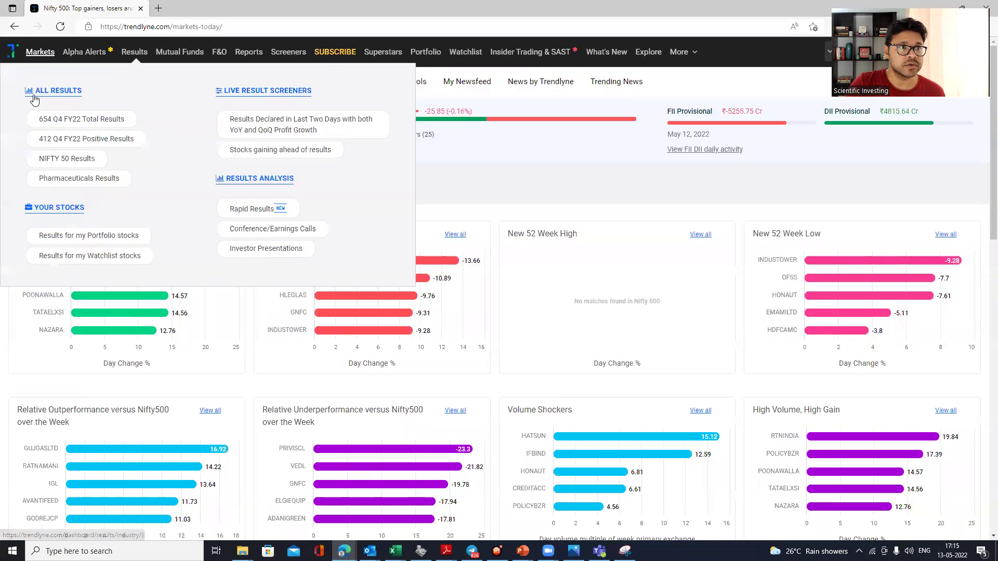
- Open the Results dashboard covering all quarterly results by industry
mouse_move(40, 52)
mouse_move(133, 55)
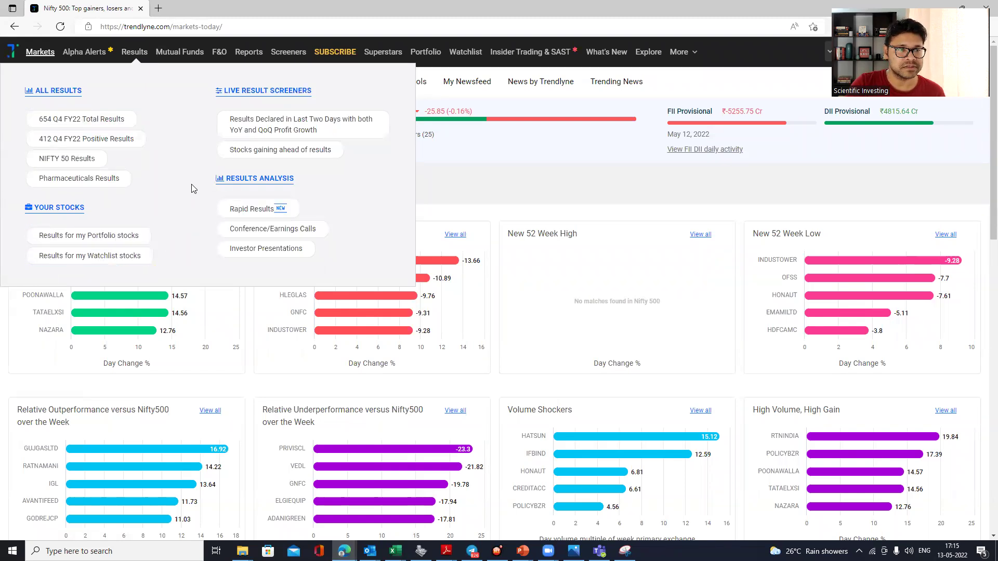
click(60, 94)
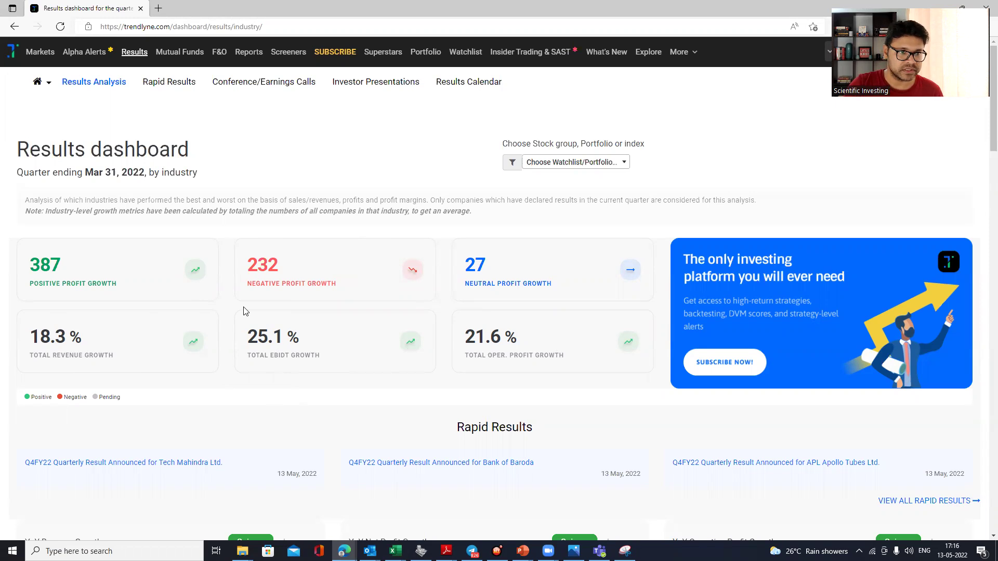
- Show the results for the Nifty 50 and the Nifty 500 in turn, and examine the Nifty 500 growth gainers
click(576, 163)
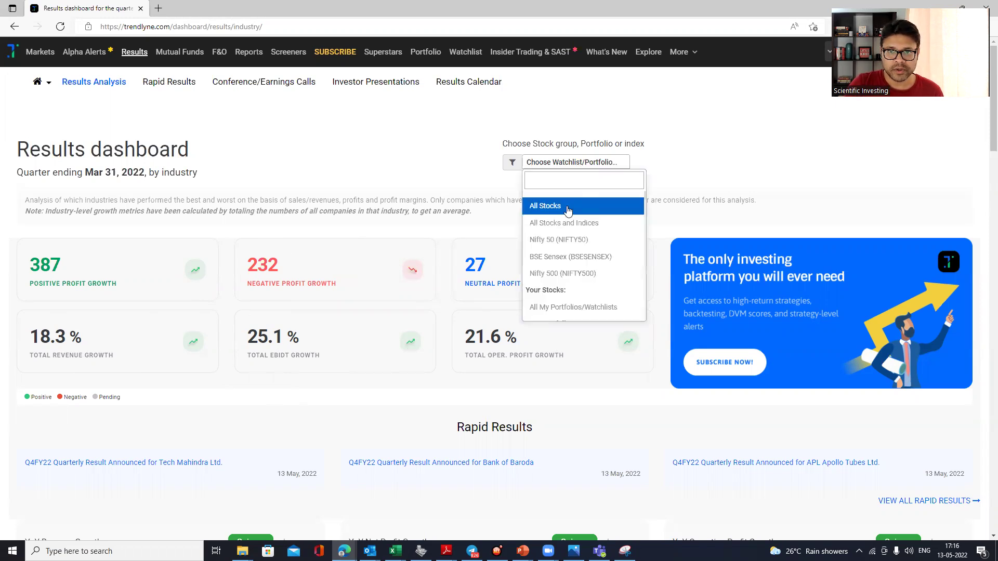
click(557, 240)
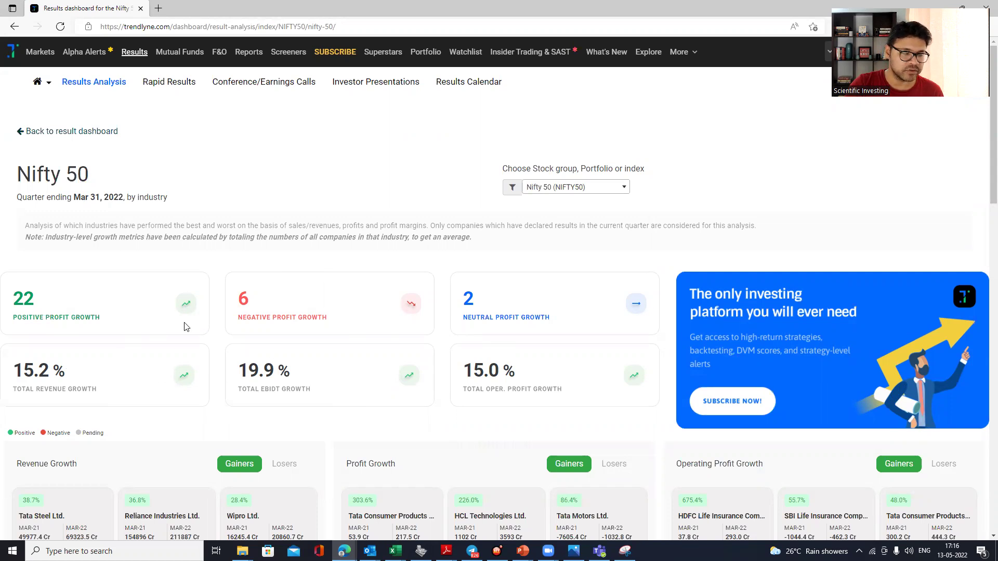
click(573, 190)
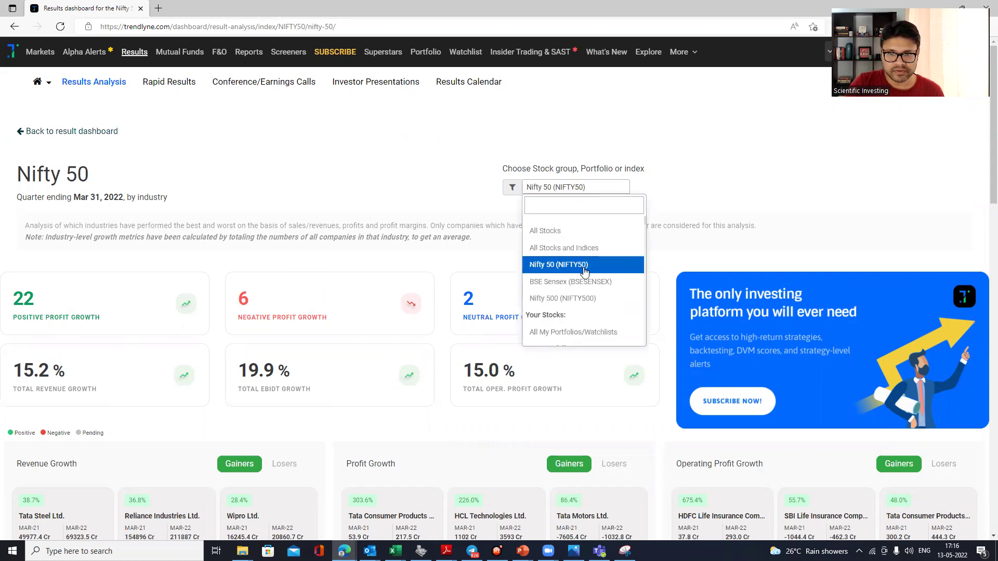
click(586, 301)
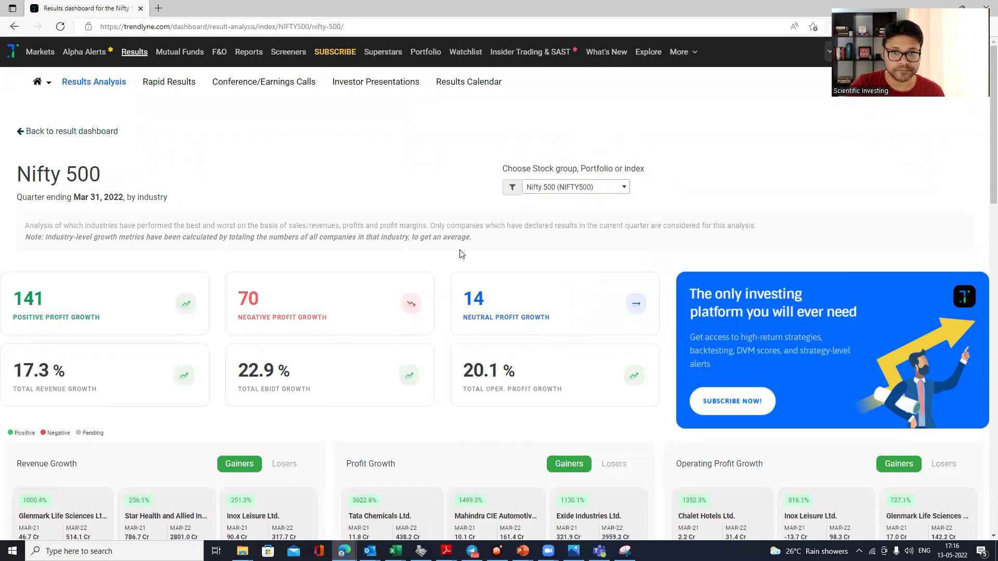
scroll(214, 250, down, 5)
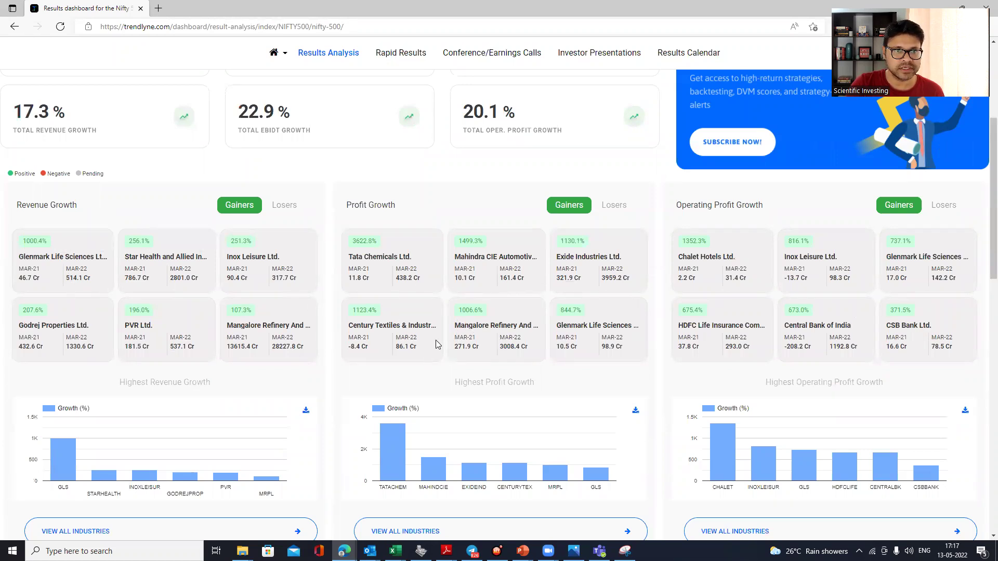
- Switch the stock group to All Stocks and review the growth gainers, charts and stock table
scroll(440, 341, up, 1)
scroll(440, 336, up, 5)
click(577, 187)
click(559, 238)
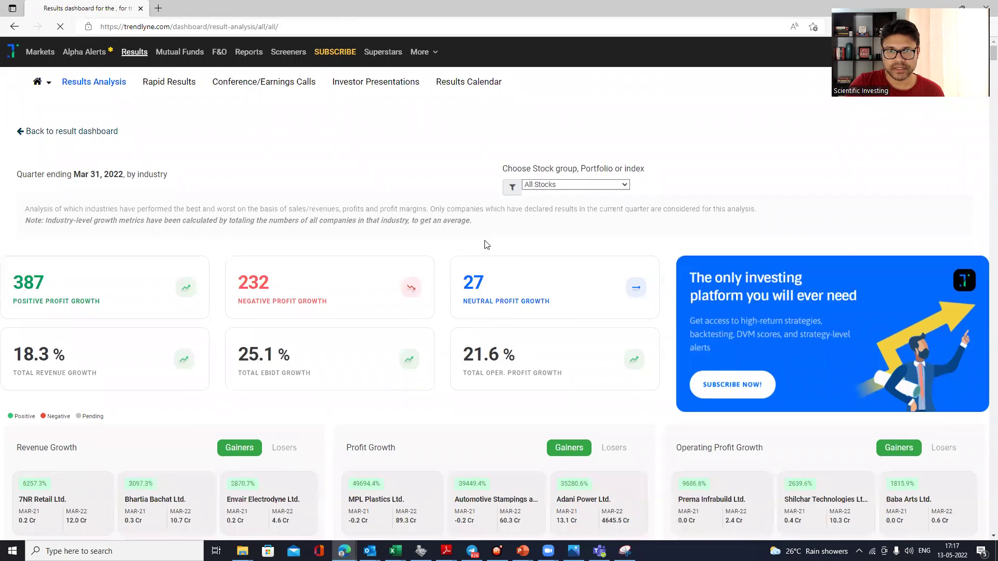
scroll(486, 245, down, 4)
scroll(389, 276, down, 1)
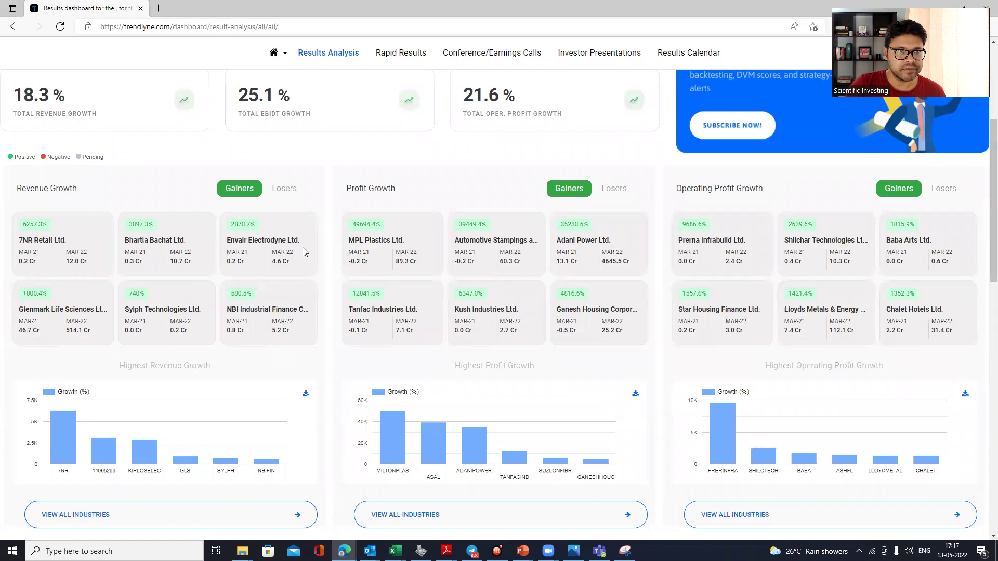
scroll(443, 295, down, 6)
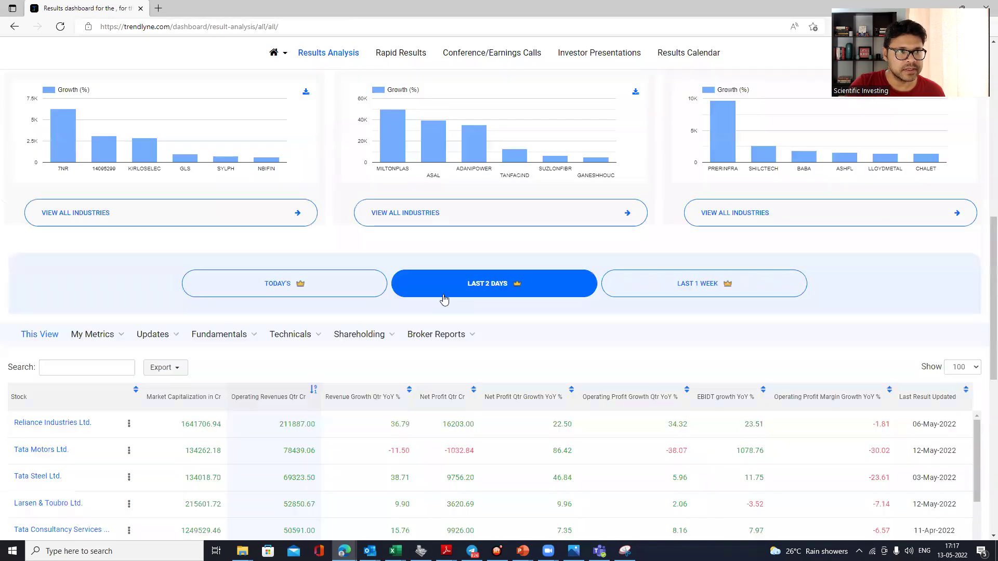
scroll(394, 312, up, 3)
scroll(394, 312, down, 3)
scroll(394, 313, down, 3)
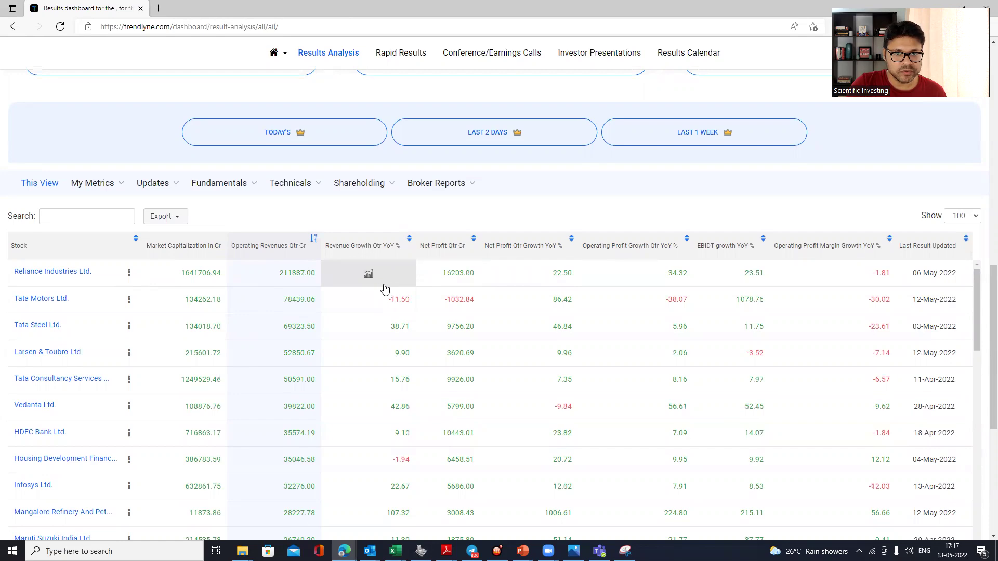
- Sort the stock table by Revenue Growth Qtr YoY % in descending order and check which export formats are offered
click(409, 240)
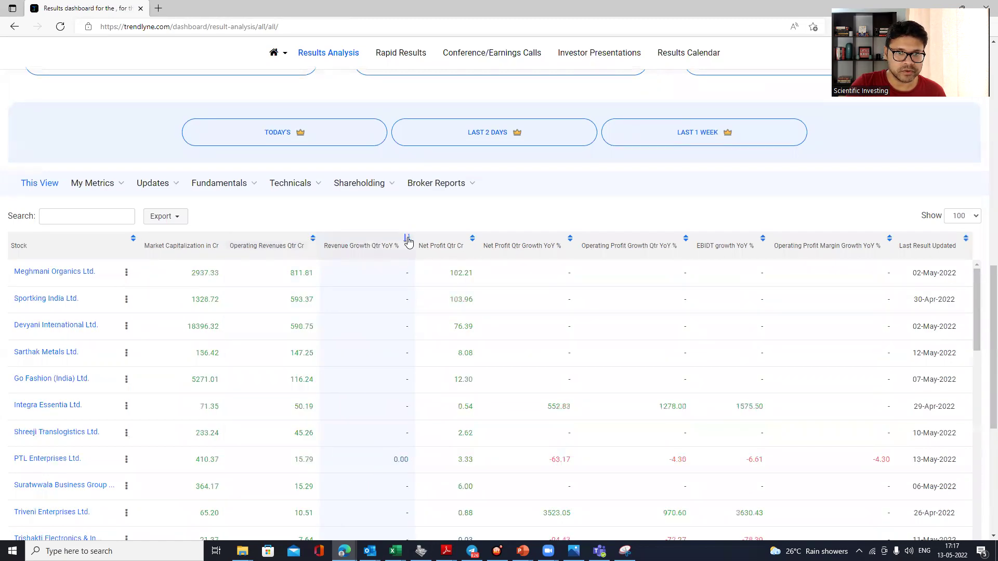
click(409, 240)
scroll(338, 283, down, 5)
scroll(341, 286, down, 4)
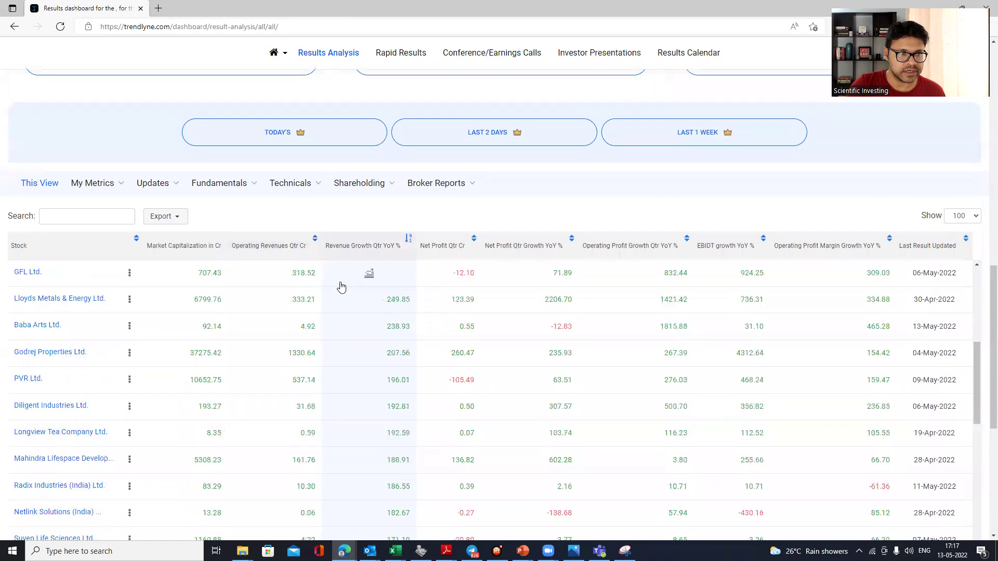
click(182, 217)
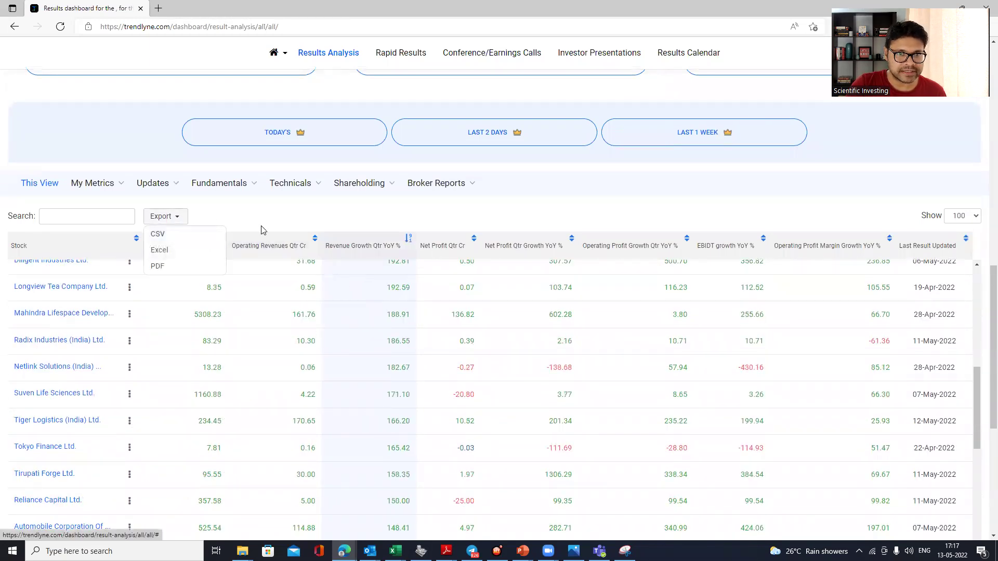
click(323, 221)
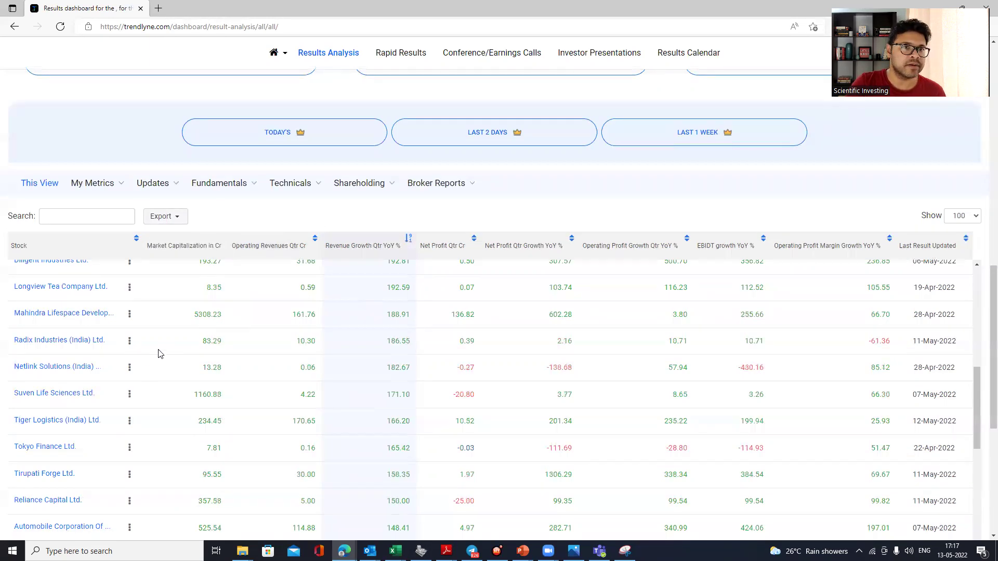
- Display the Valuation fundamentals for the listed stocks and return to the original table view
click(212, 189)
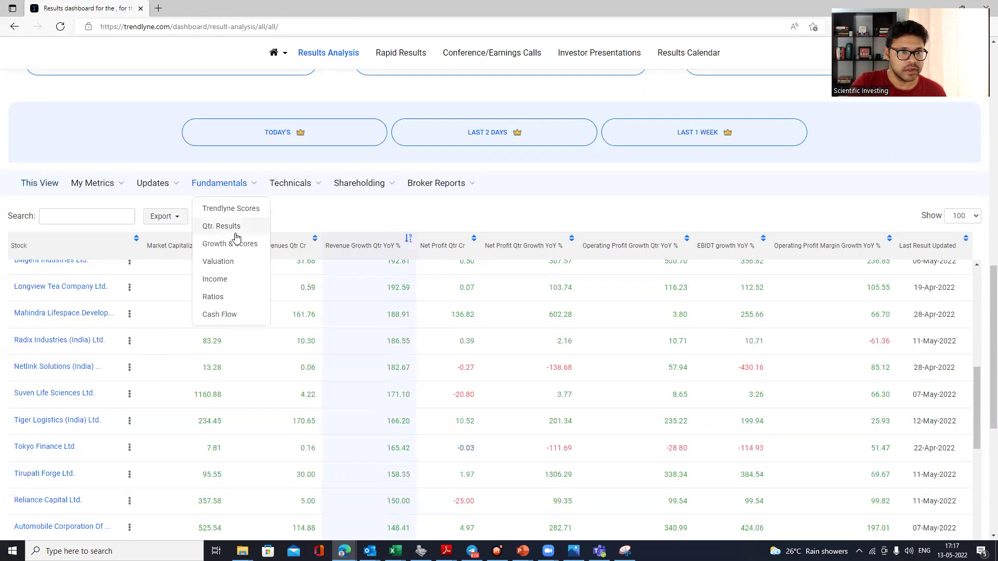
click(231, 262)
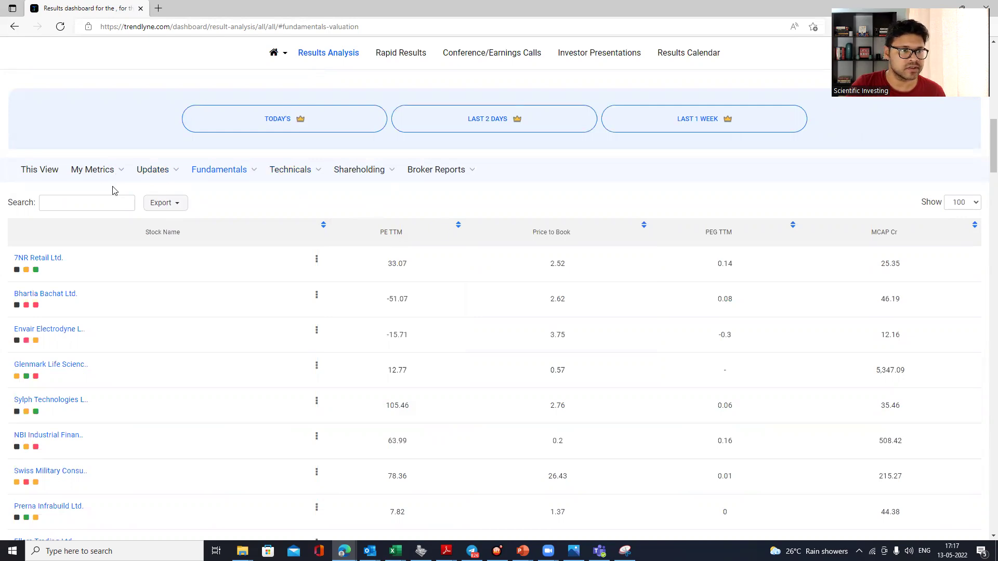
click(37, 170)
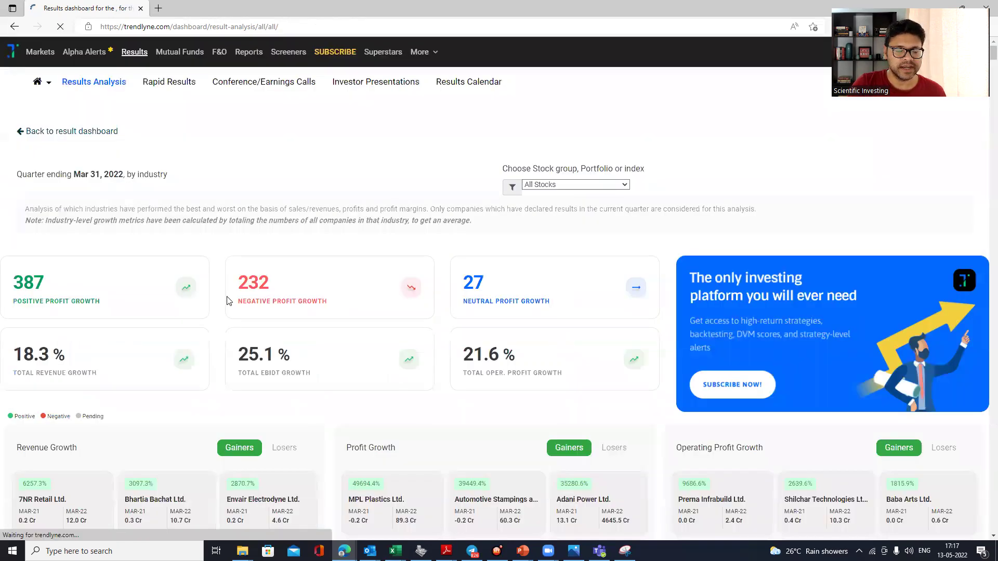
- Open the overview of all industries from the Revenue Growth section
scroll(350, 311, down, 2)
scroll(349, 311, down, 3)
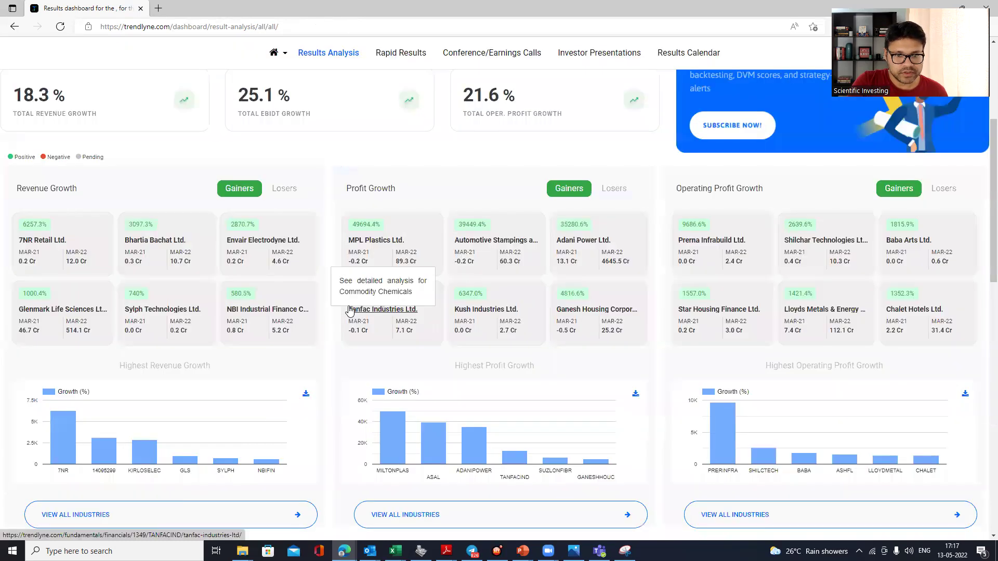
scroll(349, 310, down, 3)
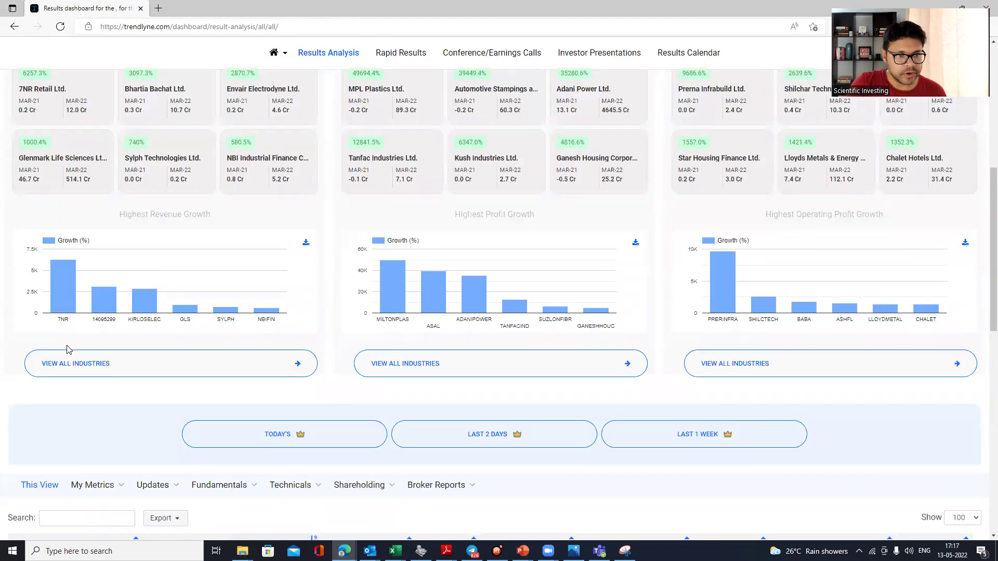
click(94, 370)
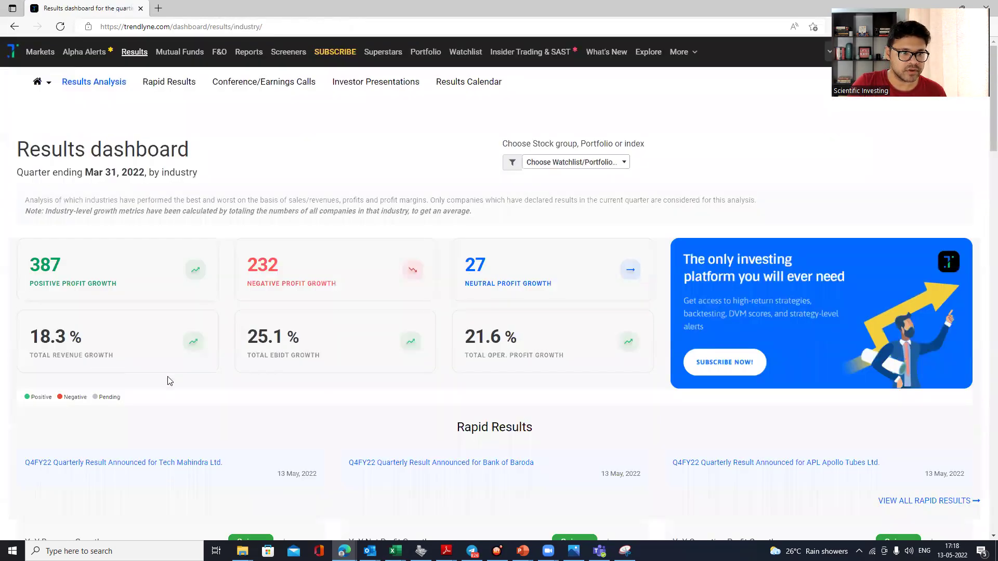
- Examine the industry-level YoY revenue, net profit and operating profit growth gainers, their charts and the industry table
scroll(167, 381, down, 6)
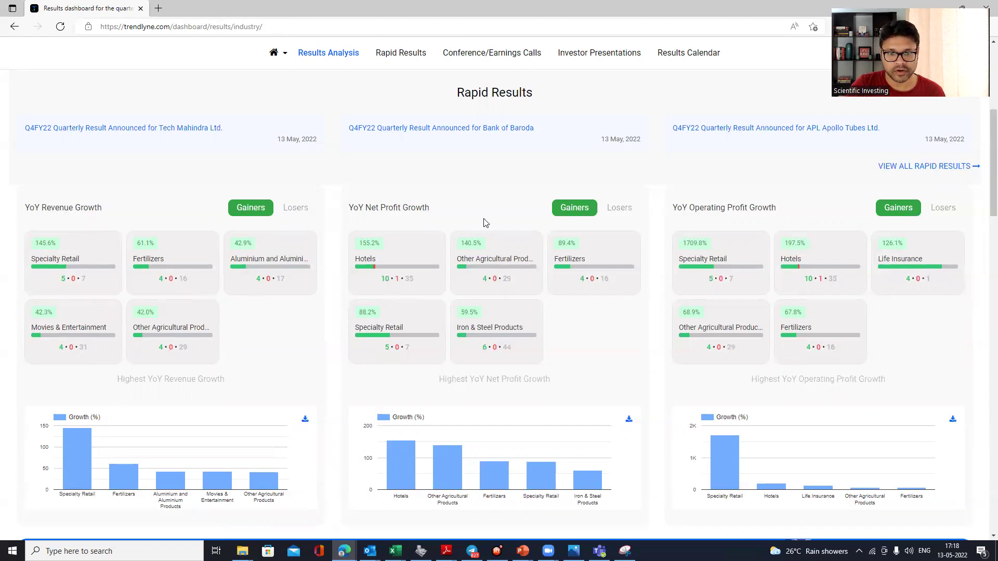
scroll(432, 329, down, 2)
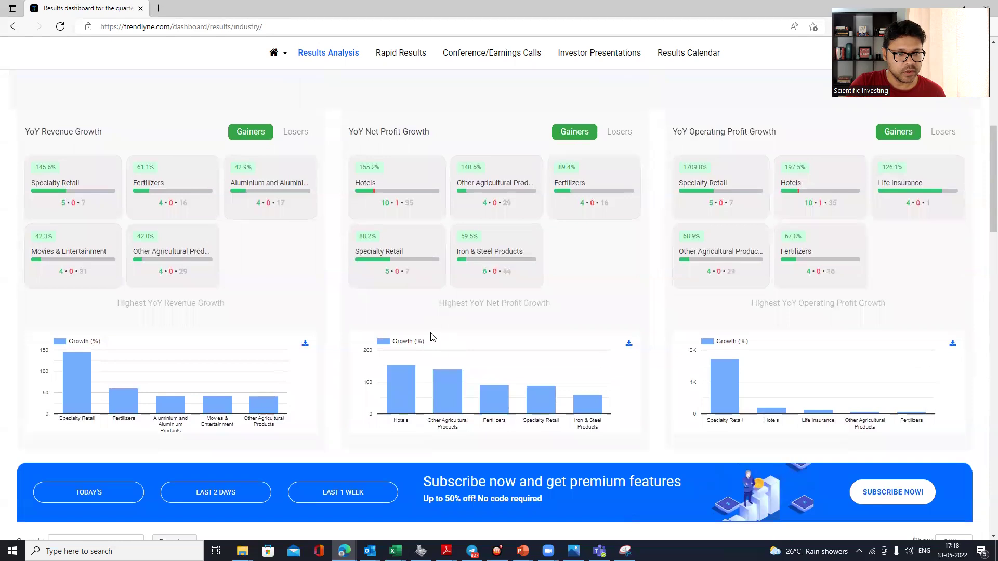
scroll(430, 337, down, 2)
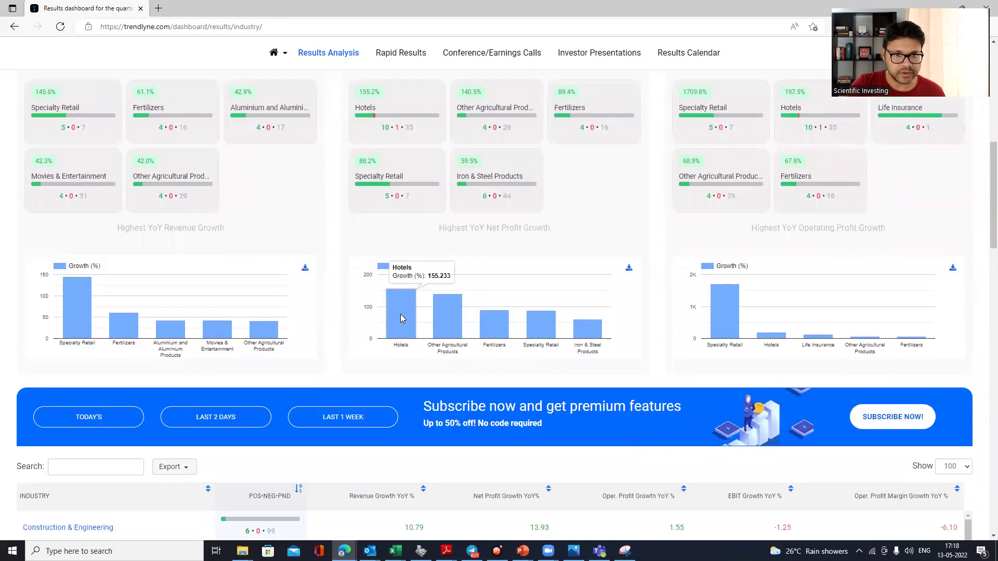
mouse_move(581, 331)
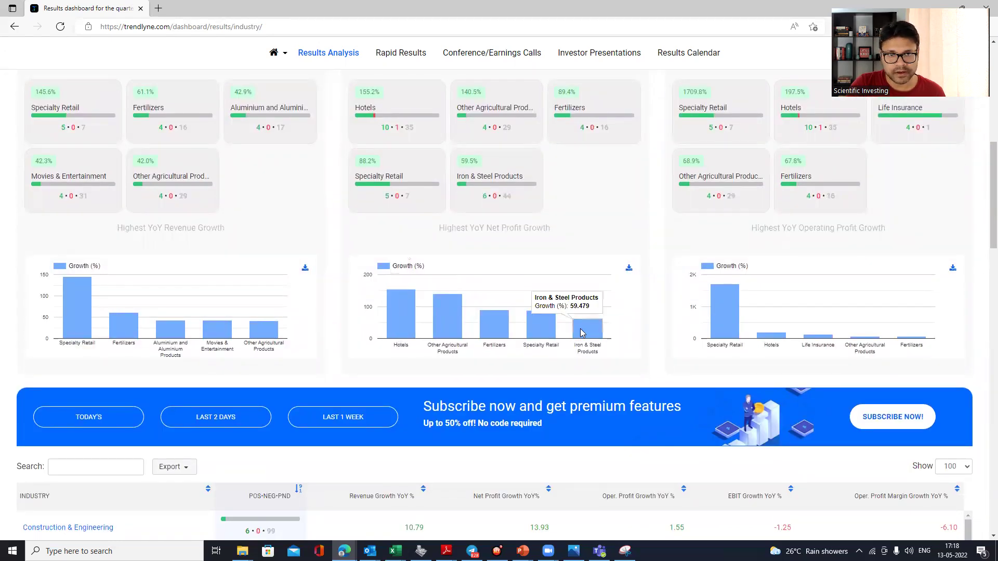
scroll(543, 369, down, 6)
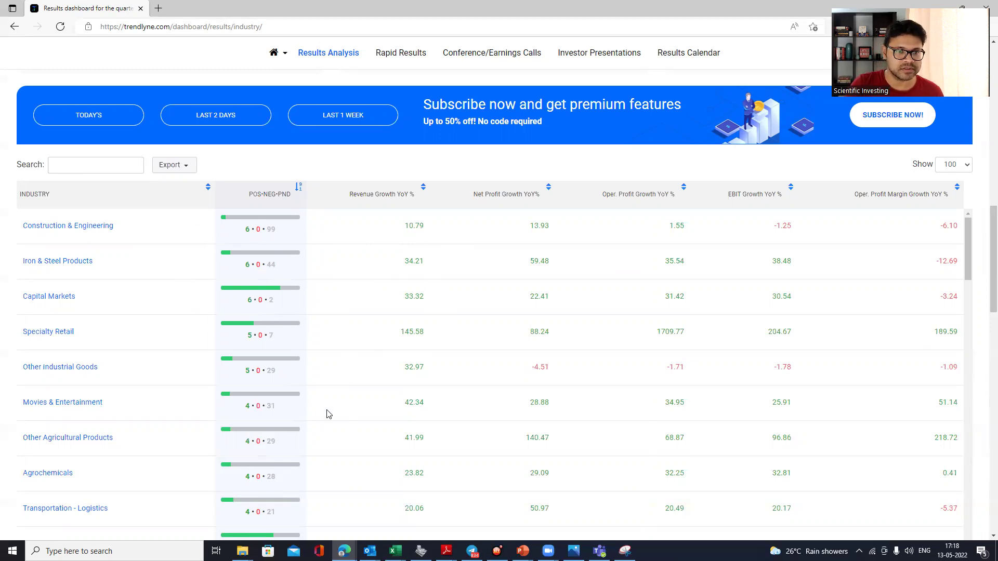
scroll(326, 412, down, 8)
scroll(328, 414, down, 3)
scroll(328, 415, up, 10)
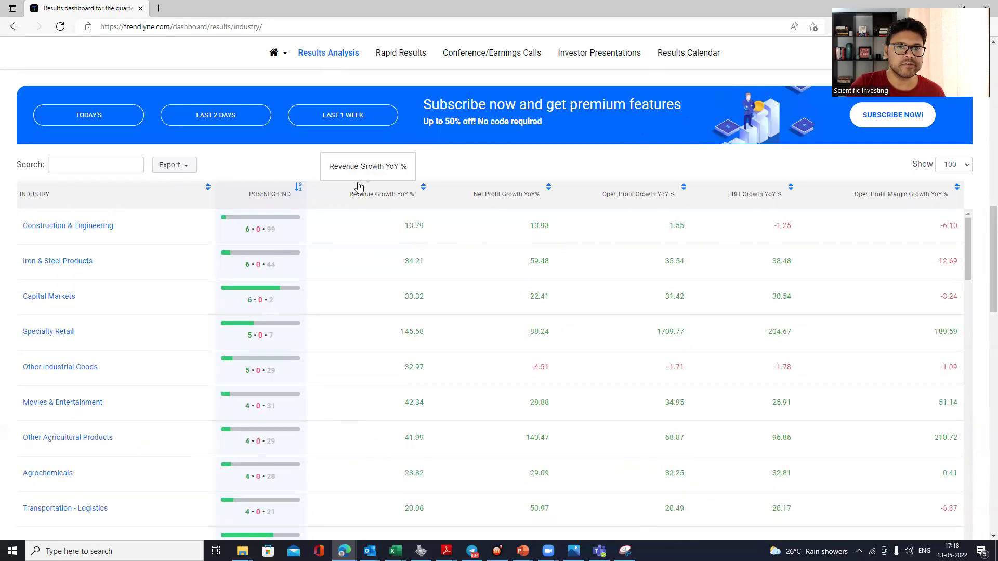
scroll(358, 182, up, 12)
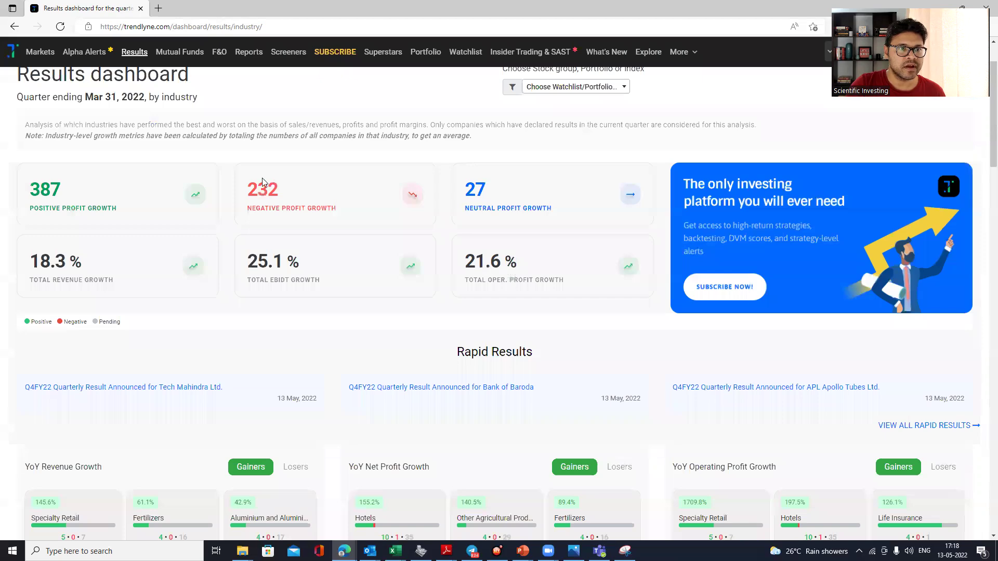
scroll(263, 180, up, 2)
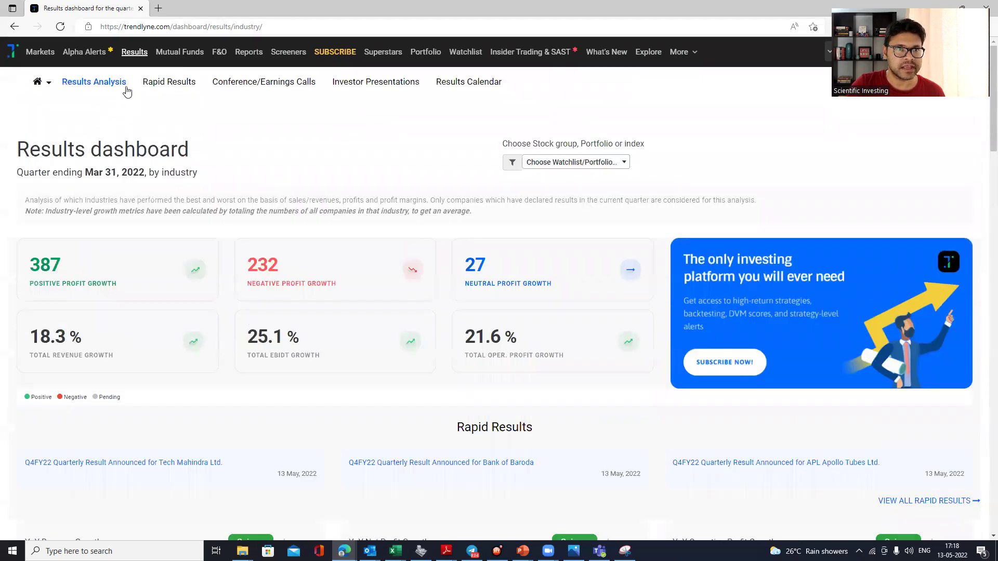
- Open the Rapid Results feed and look through the latest quarterly result announcements
click(168, 83)
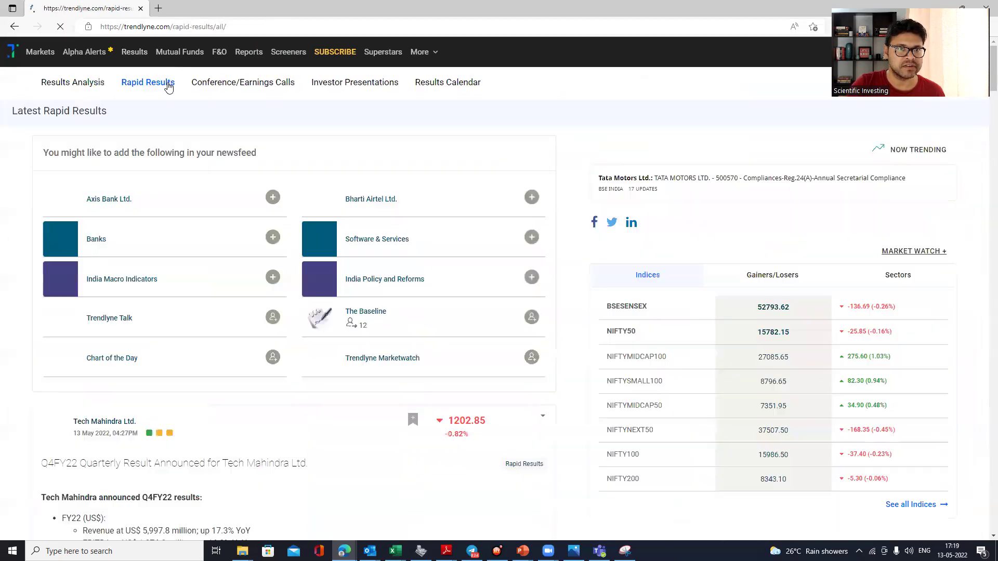
scroll(207, 186, down, 6)
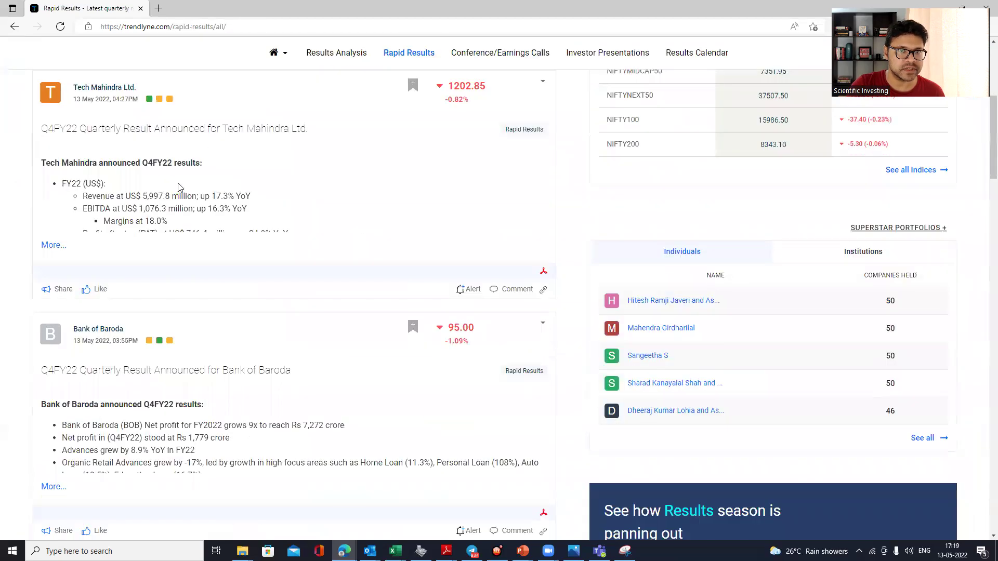
scroll(247, 187, up, 1)
scroll(245, 189, down, 6)
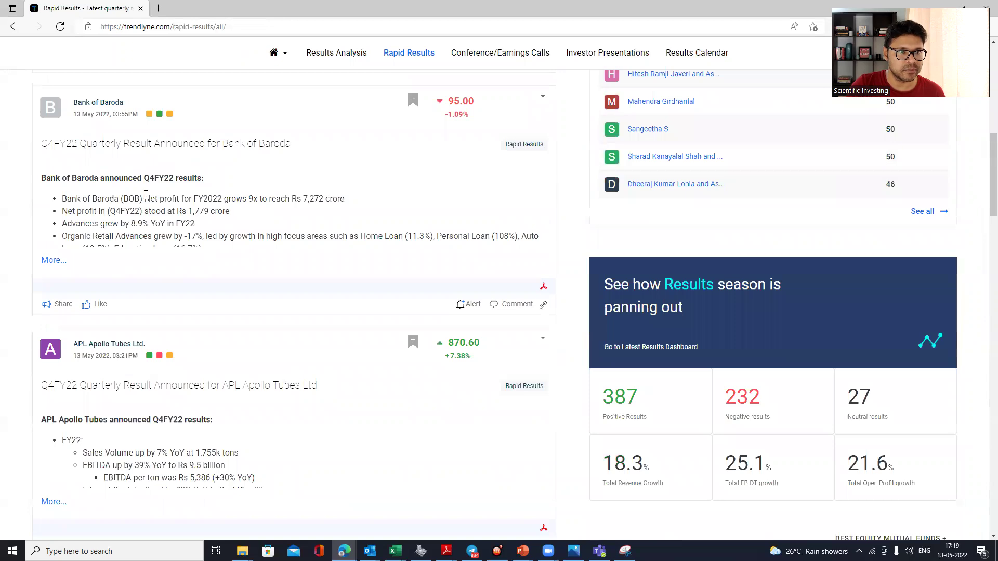
- Expand the Bank of Baroda Q4FY22 announcement and read its full result highlights
click(52, 260)
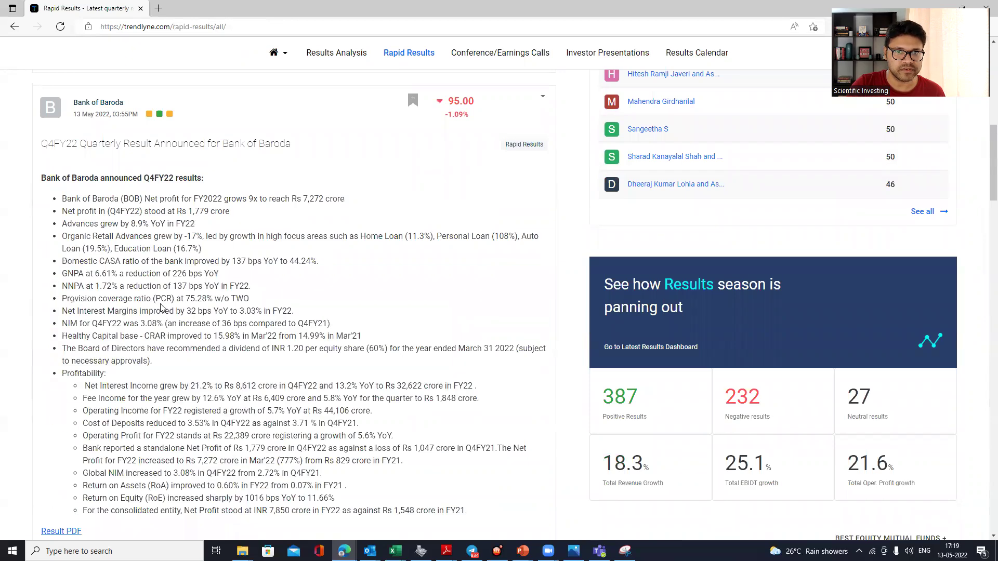
scroll(274, 378, down, 4)
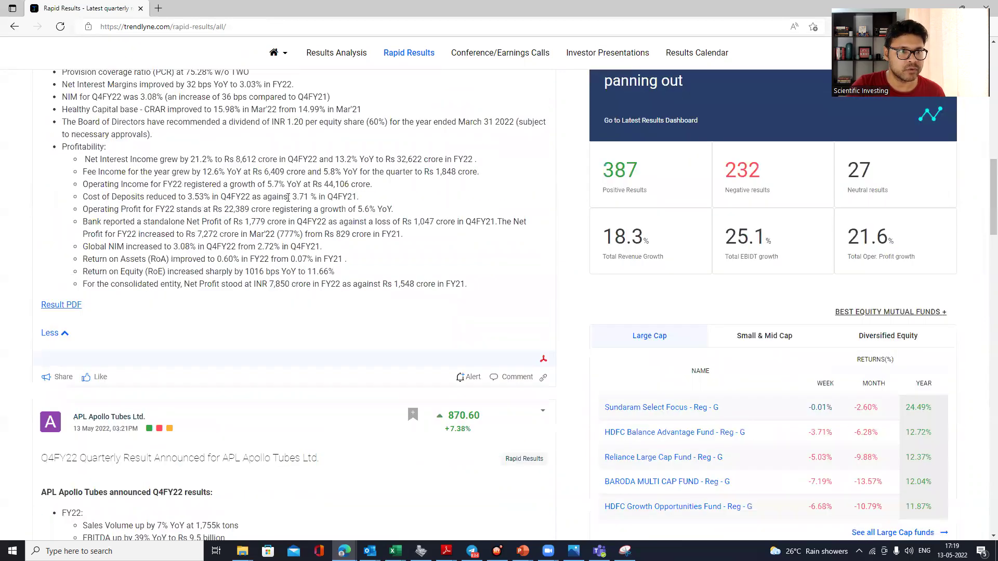
scroll(341, 248, up, 2)
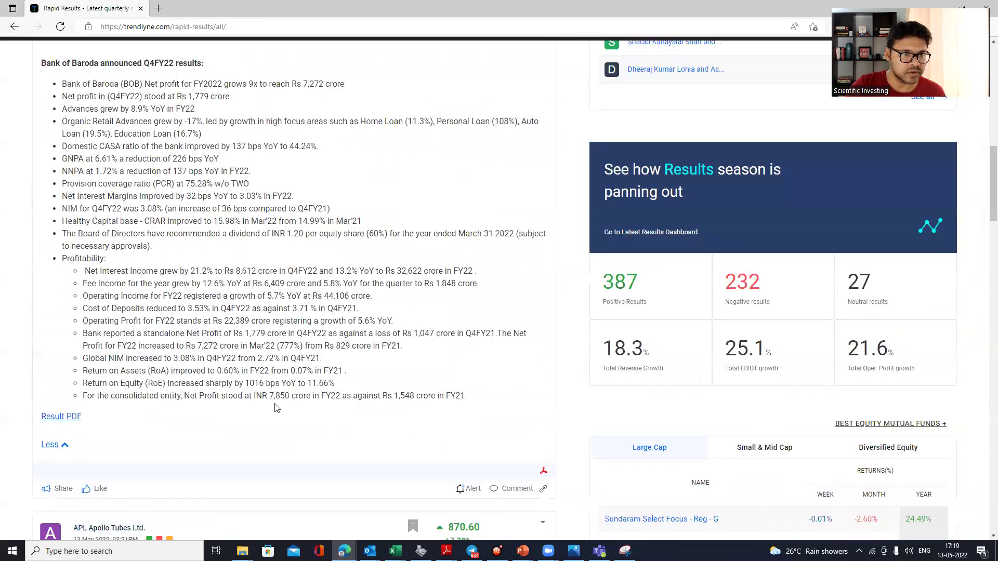
- Expand the APL Apollo Tubes Q4FY22 announcement in the Rapid Results feed and read its full highlights
scroll(276, 408, up, 3)
scroll(262, 358, down, 6)
scroll(263, 357, down, 3)
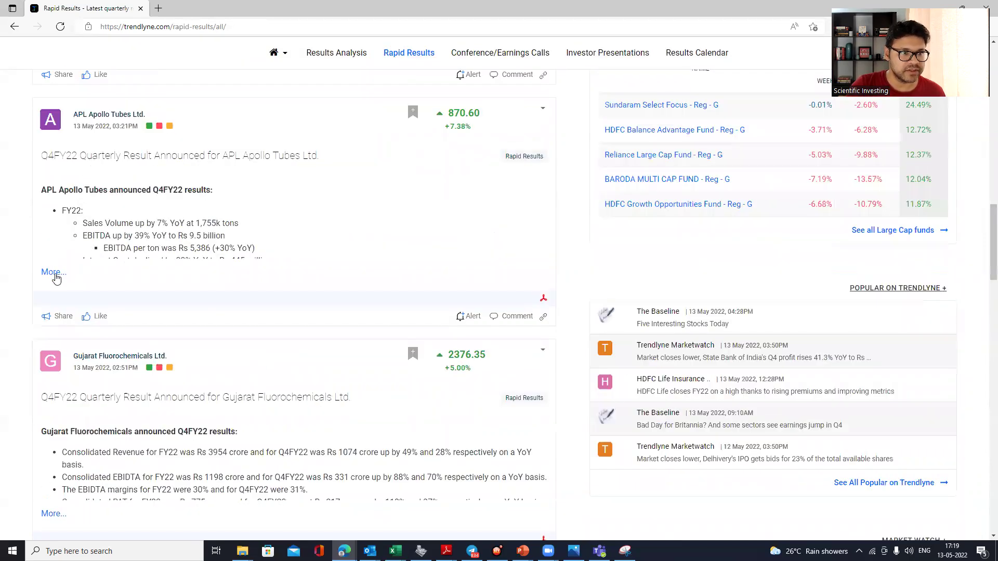
click(54, 273)
scroll(172, 284, down, 5)
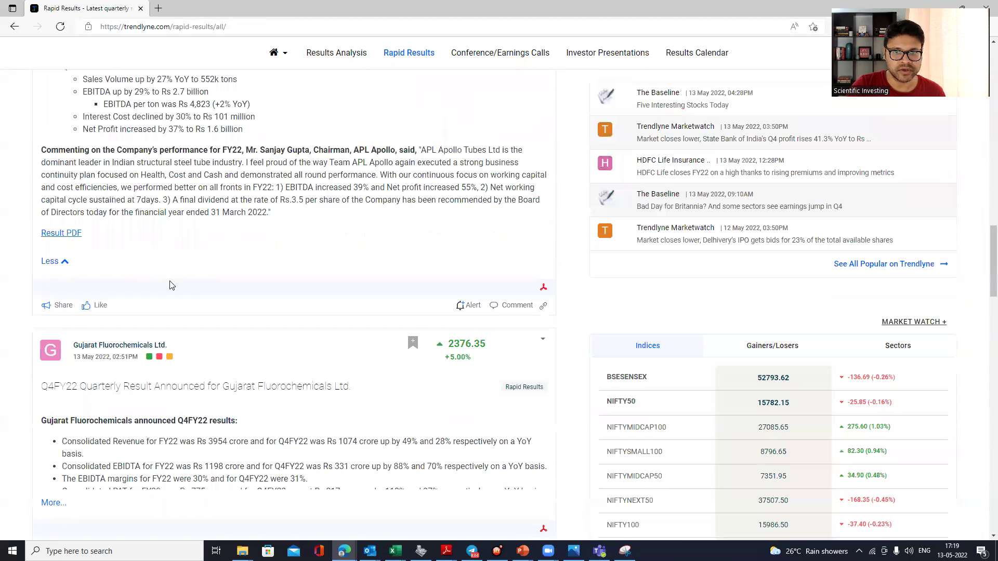
scroll(171, 284, down, 2)
scroll(172, 284, up, 2)
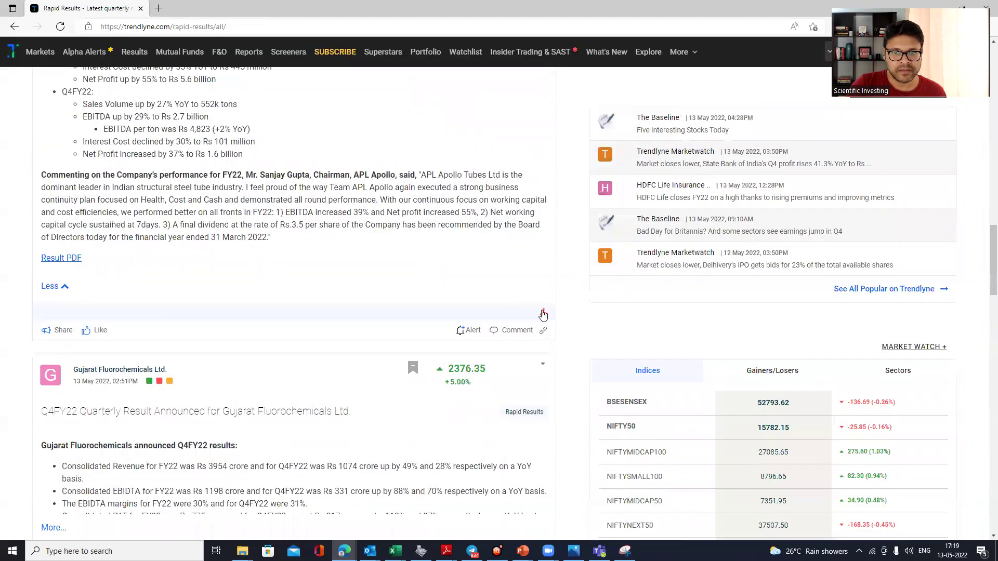
- Open the APL Apollo Tubes result filing PDF, skim its financial statements and return to the Rapid Results feed
click(543, 315)
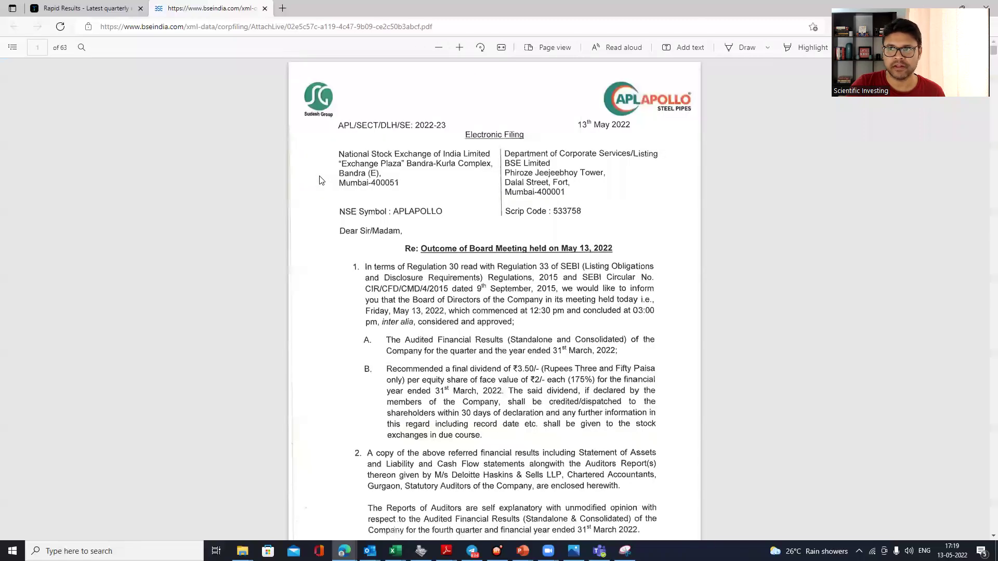
scroll(357, 224, down, 2)
scroll(357, 222, down, 15)
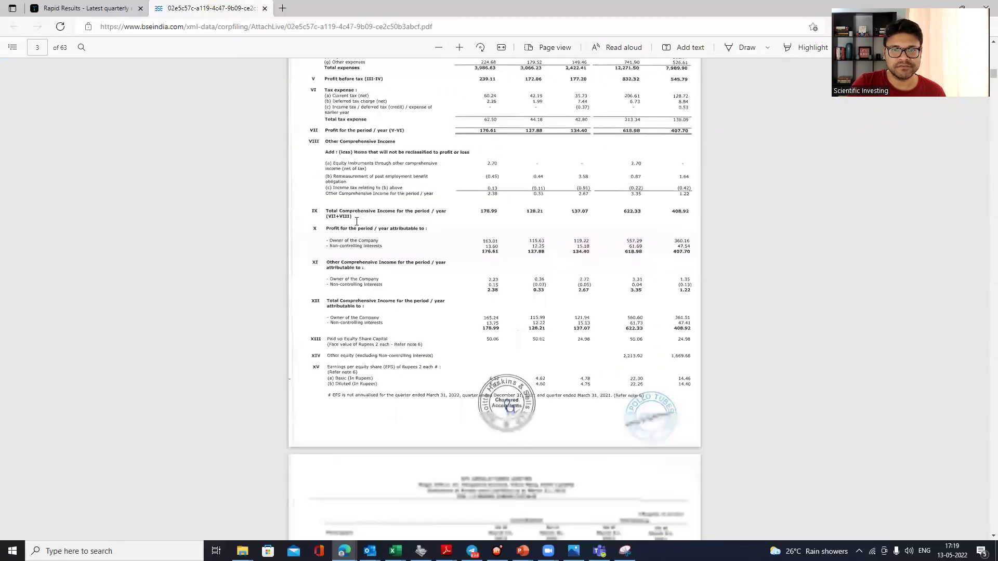
key(ctrl+Tab)
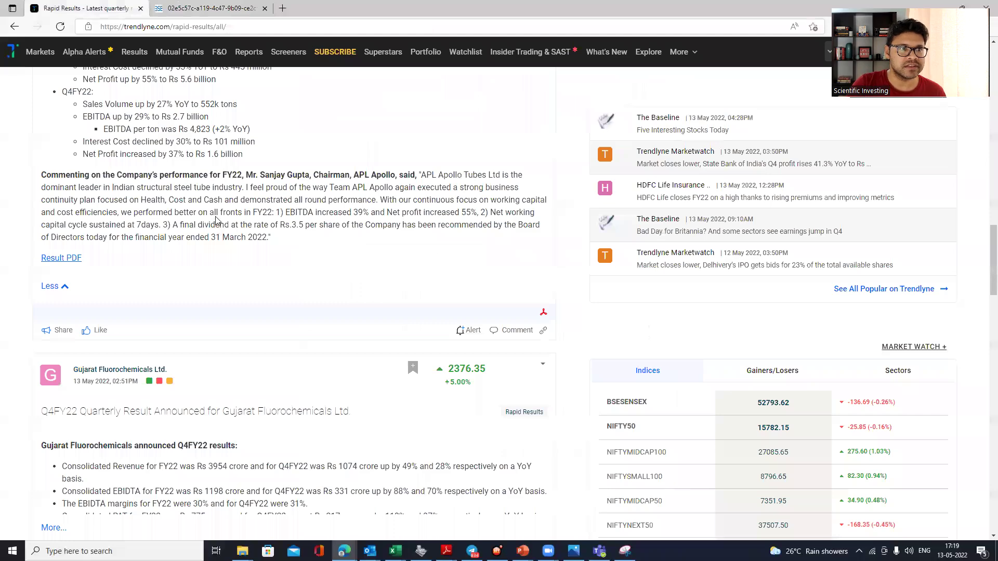
- Open the Conference/Earnings Calls page and look through the latest earnings call transcript announcements
scroll(216, 229, down, 10)
scroll(250, 347, up, 10)
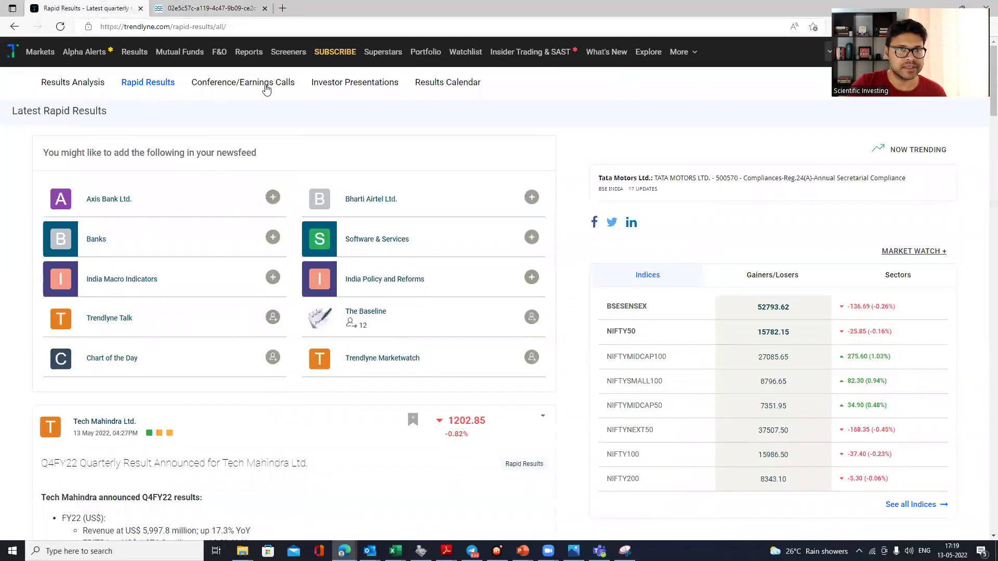
click(250, 85)
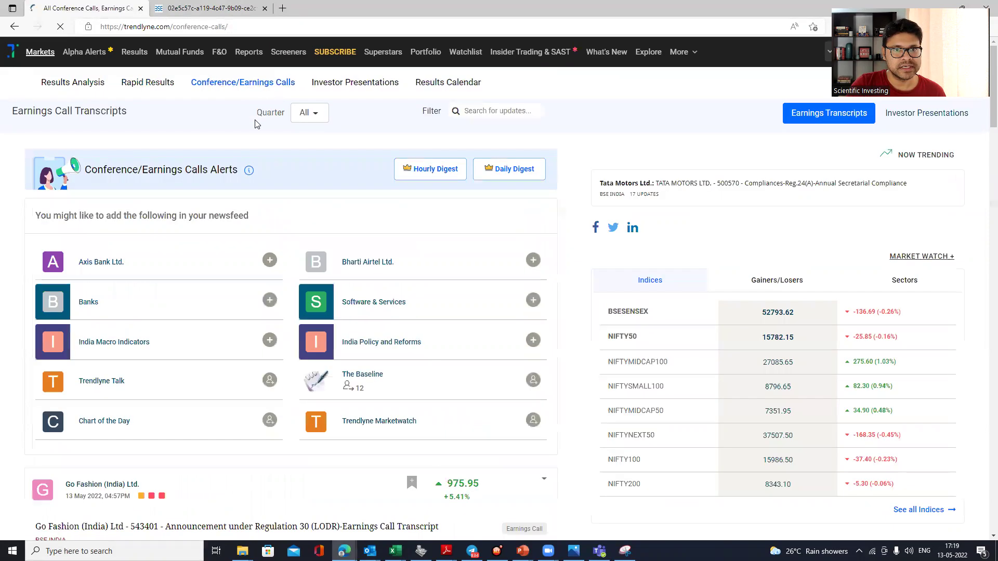
scroll(246, 196, down, 5)
scroll(249, 197, down, 4)
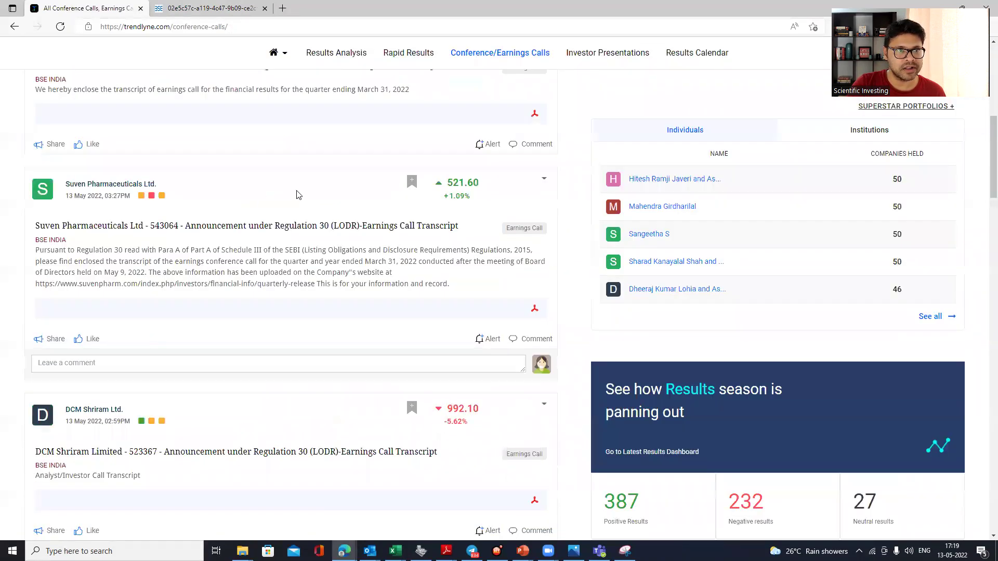
scroll(299, 195, up, 2)
scroll(400, 281, down, 2)
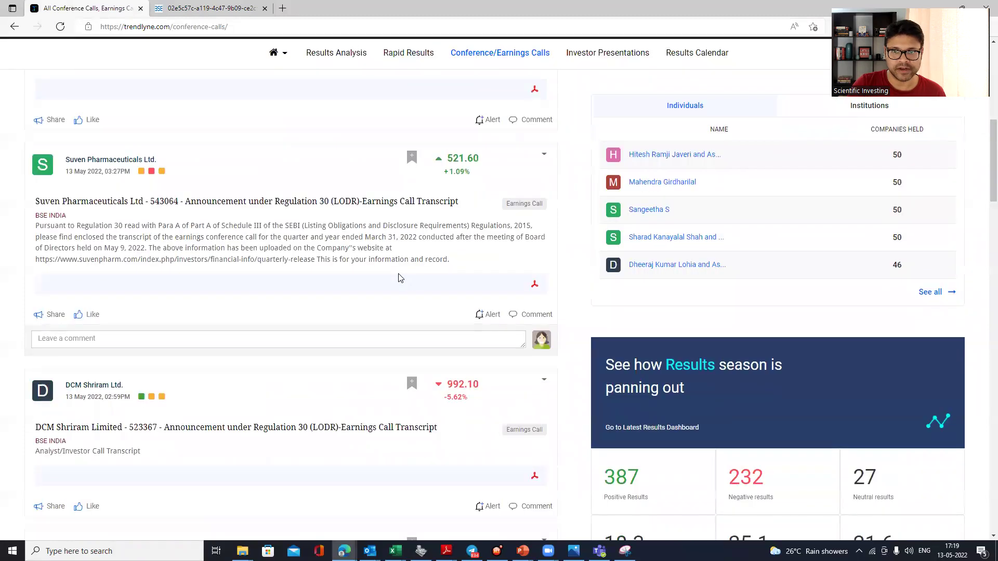
- Open the Suven Pharmaceuticals earnings call transcript PDF, skim the discussion and return to the transcripts list
click(534, 284)
scroll(372, 230, down, 5)
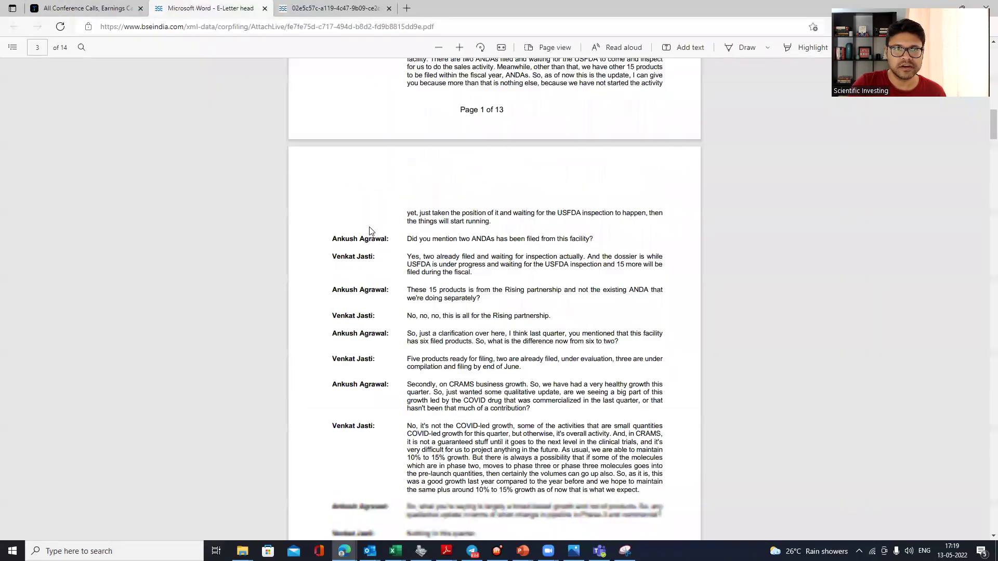
key(ctrl+shift+Tab)
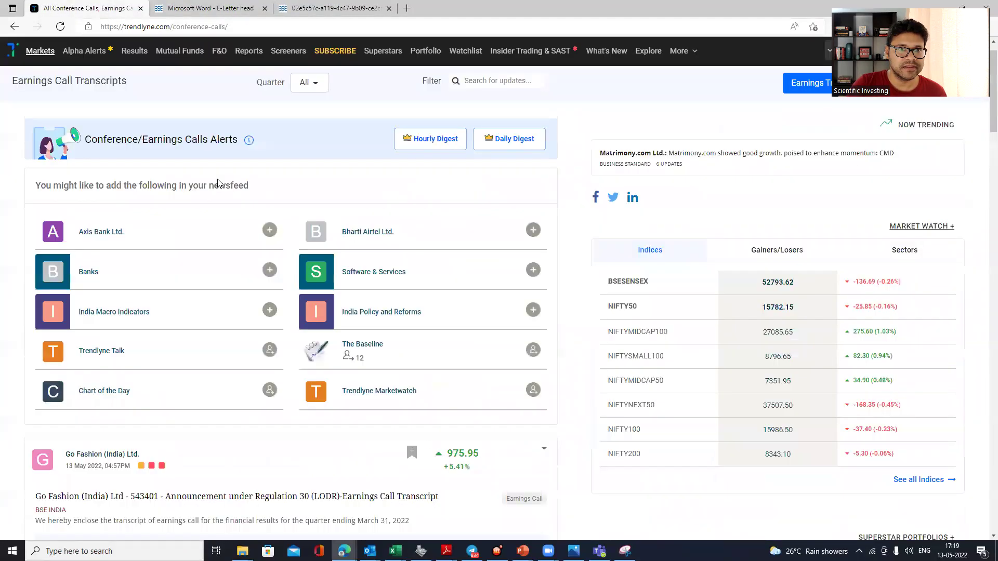
- Open the Investor Presentations page, look through the latest announcements and check the quarters offered by the quarter filter
click(337, 84)
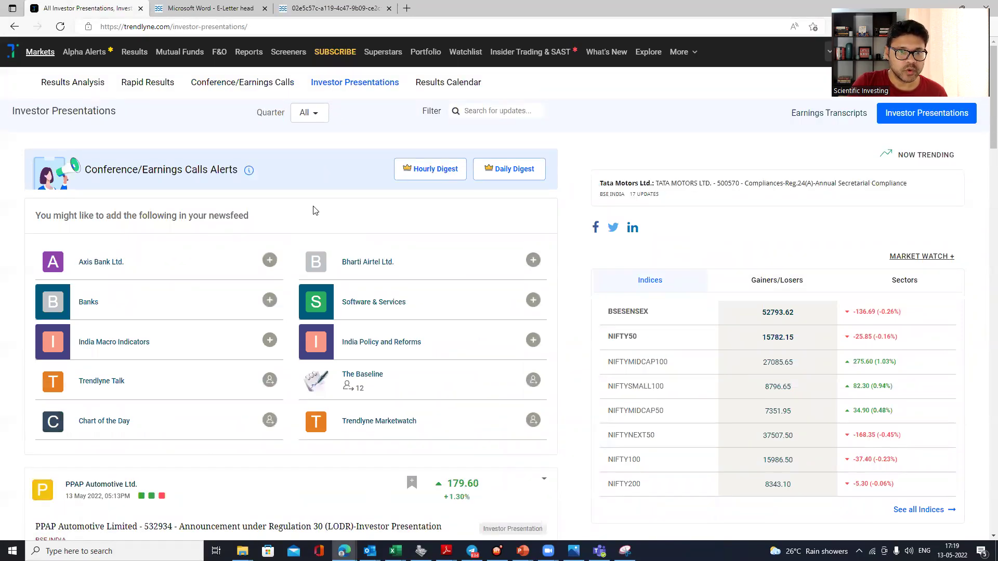
scroll(317, 221, down, 6)
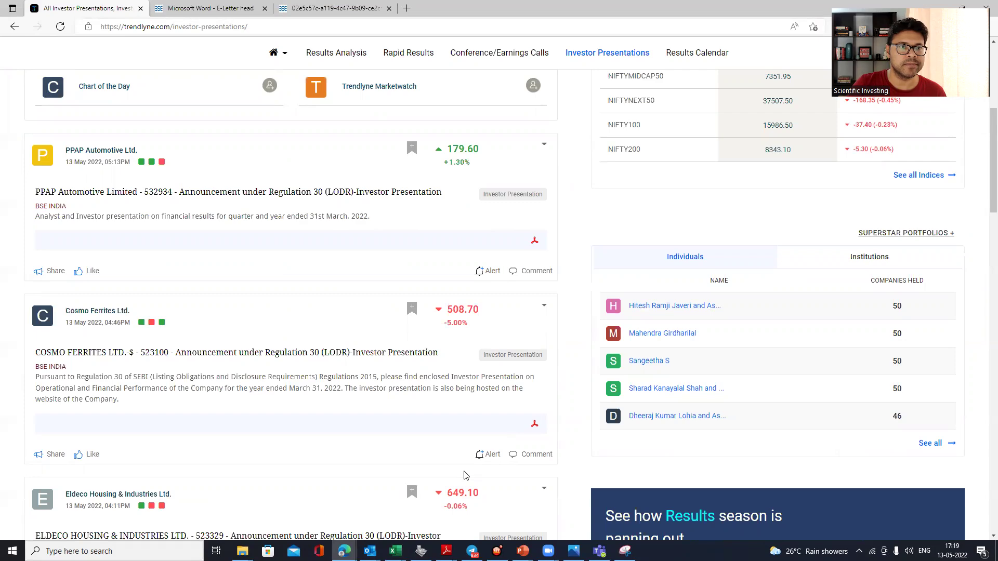
scroll(421, 390, up, 5)
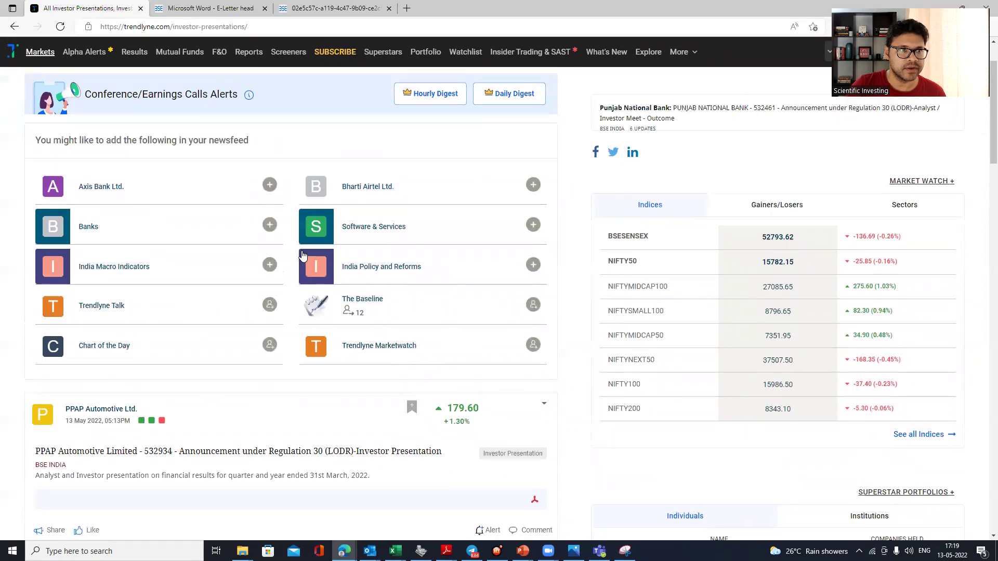
scroll(286, 220, up, 2)
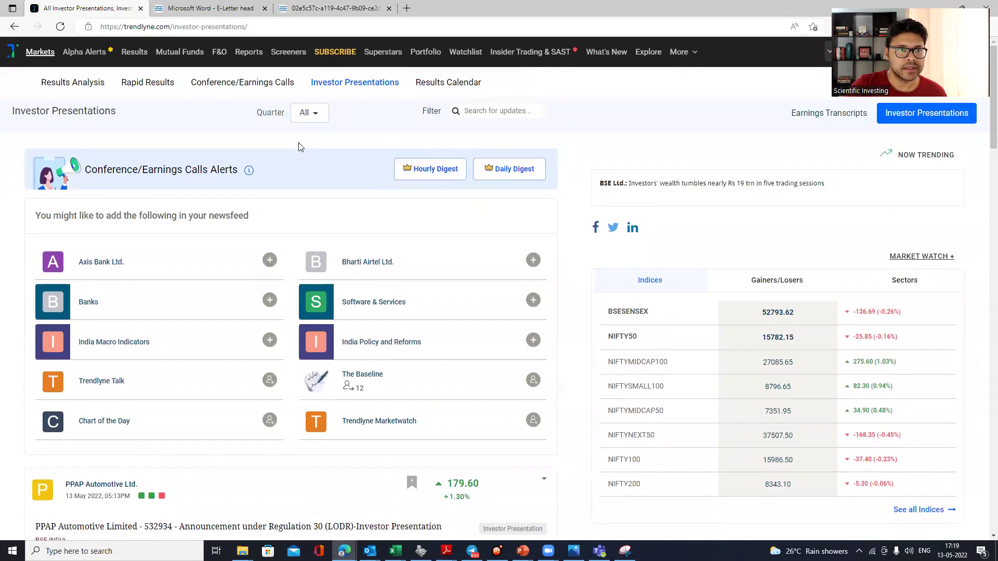
click(309, 113)
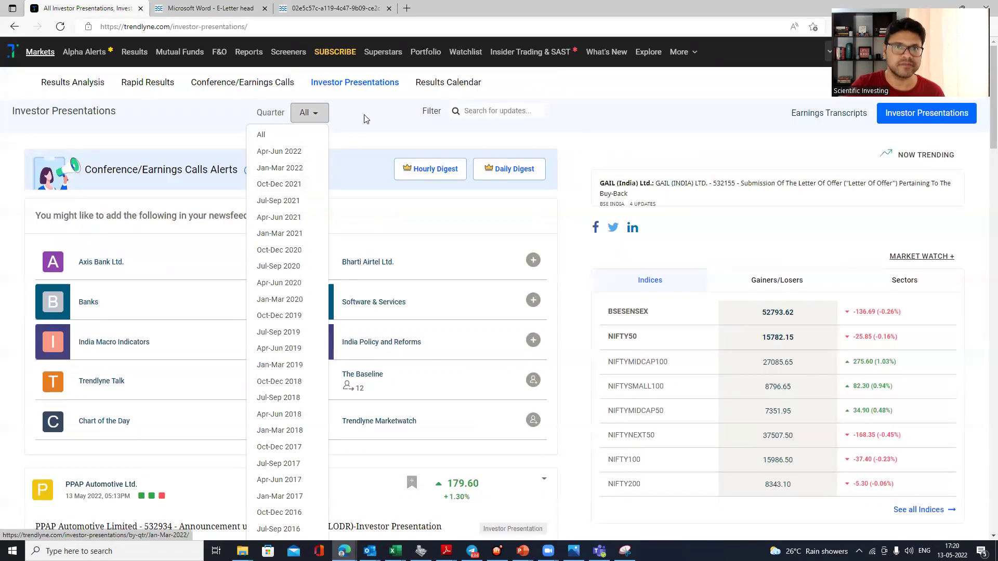
click(358, 132)
- Open the Results Calendar and generate a results report with 17-05-2022 as the end date
click(437, 87)
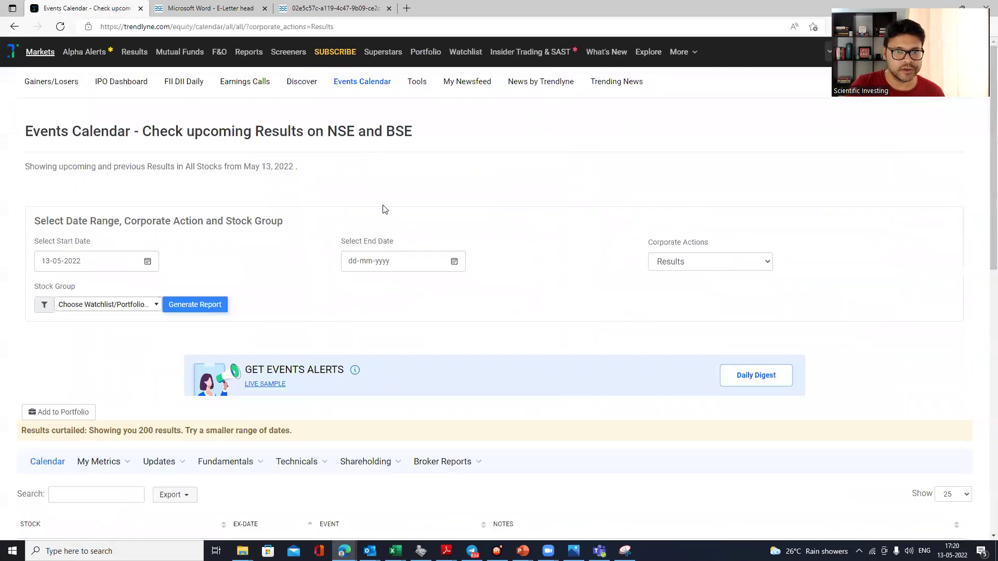
click(404, 261)
click(455, 262)
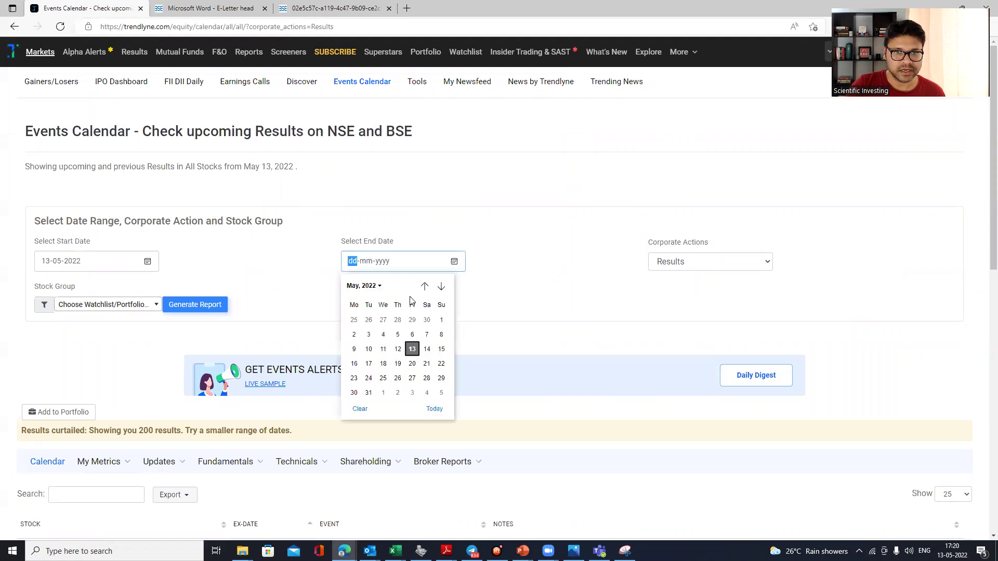
click(369, 364)
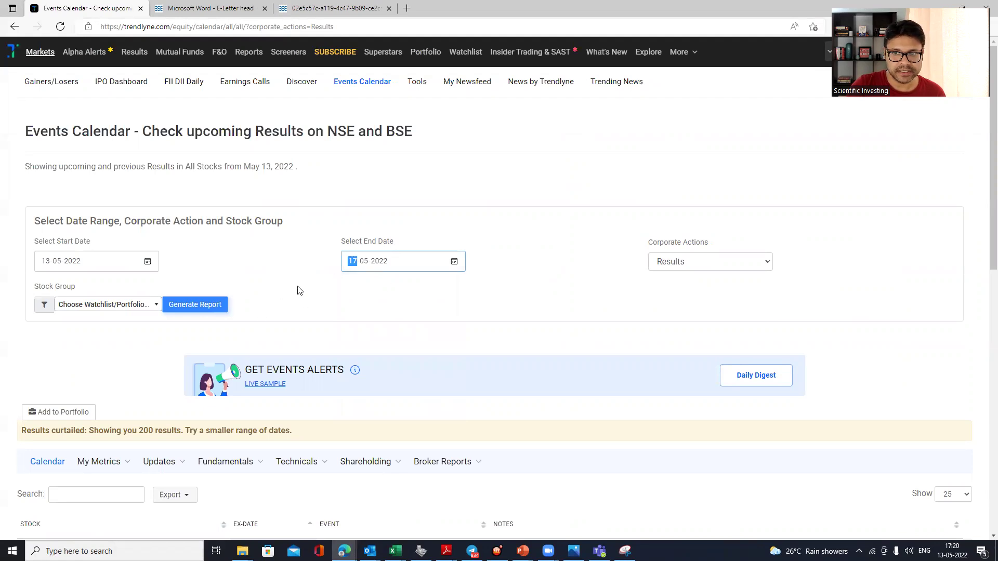
click(198, 307)
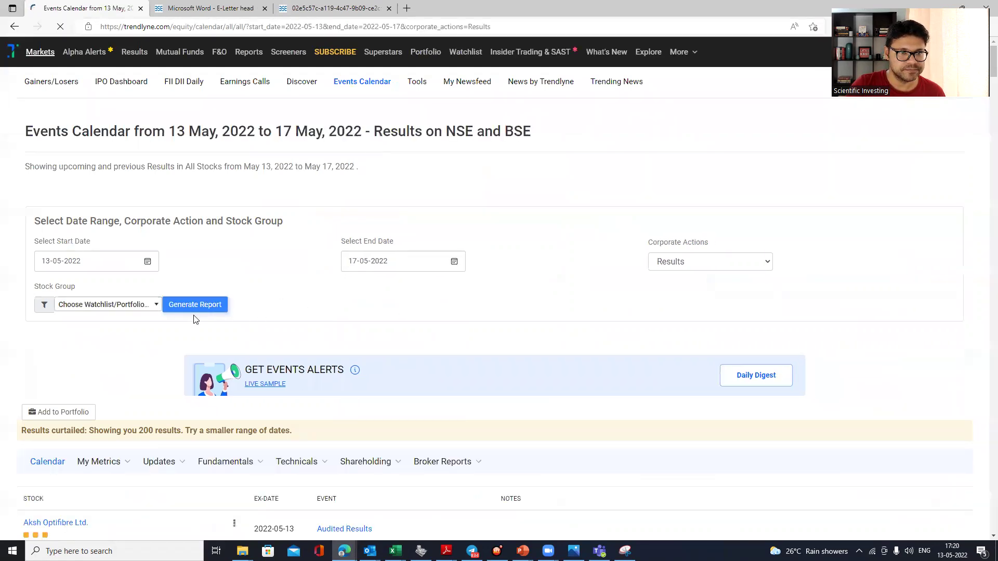
scroll(298, 332, down, 2)
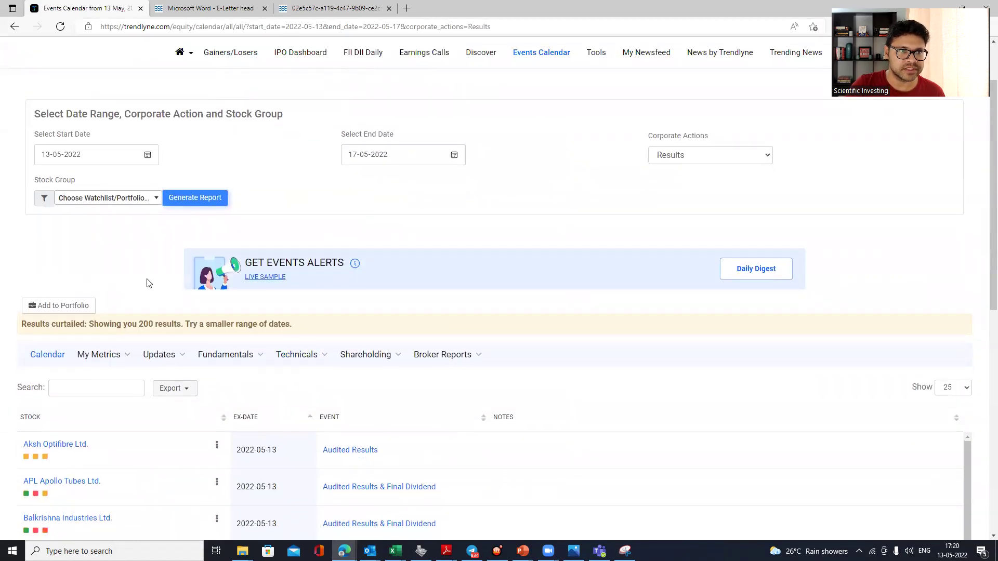
- Look through the stock group choices for the events calendar, including indices, portfolios and watchlists, without selecting one
click(155, 200)
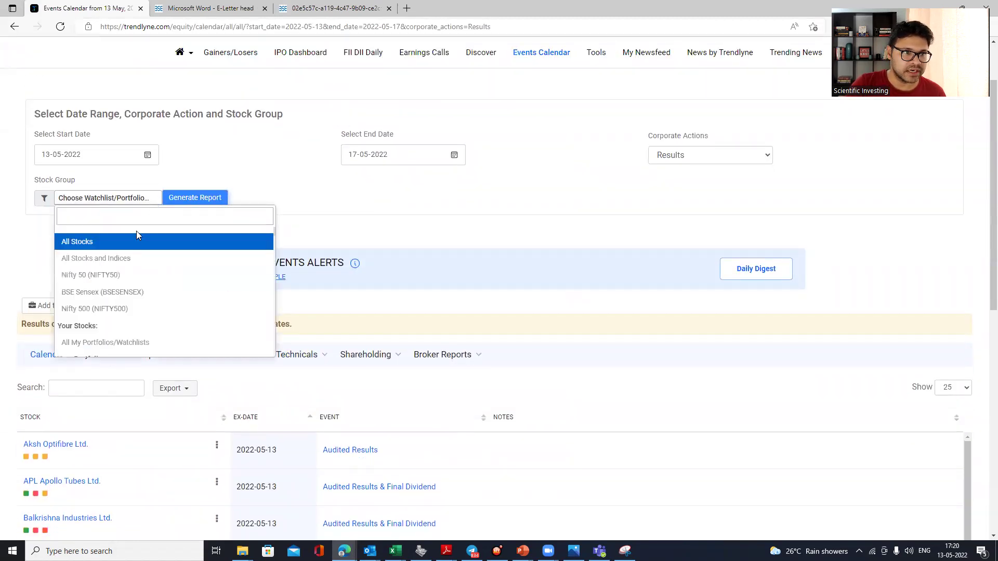
scroll(138, 281, down, 2)
scroll(137, 284, down, 6)
scroll(138, 284, down, 3)
scroll(130, 308, up, 8)
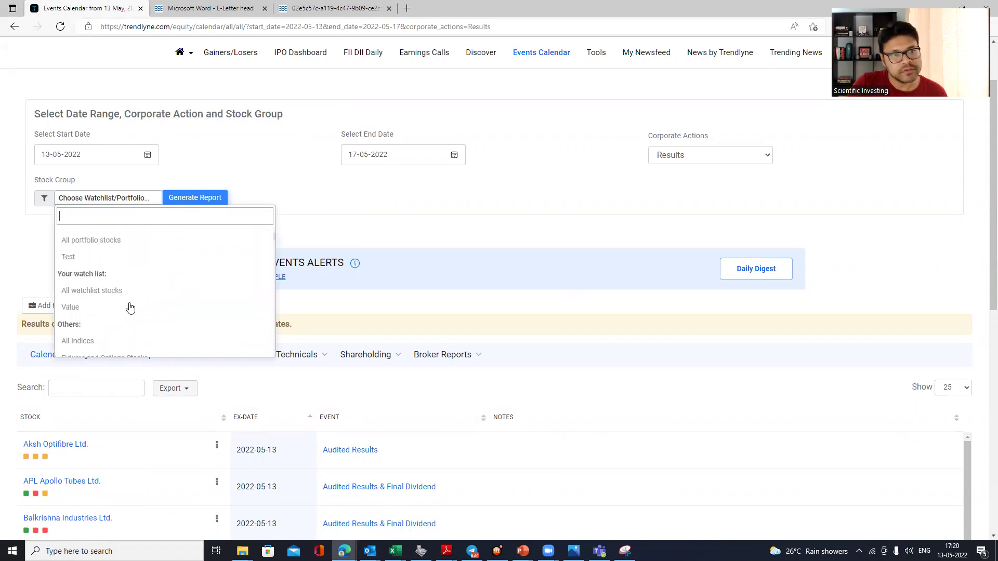
scroll(130, 308, up, 3)
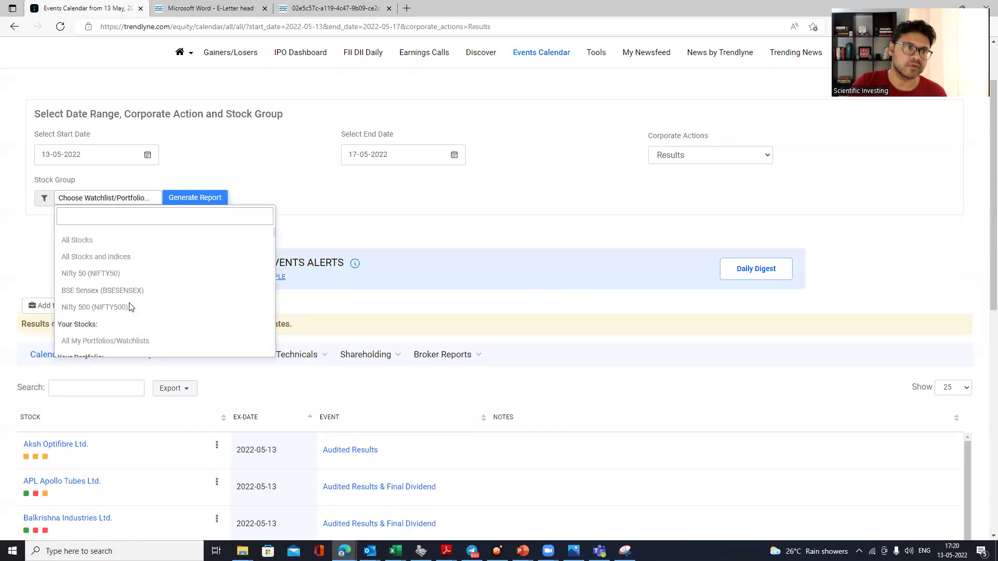
click(331, 192)
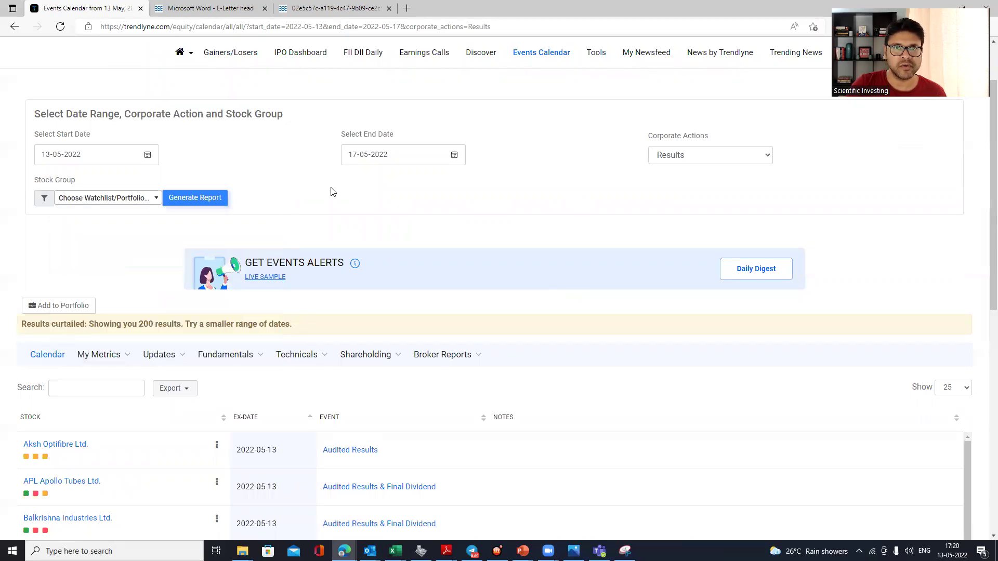
scroll(390, 192, up, 2)
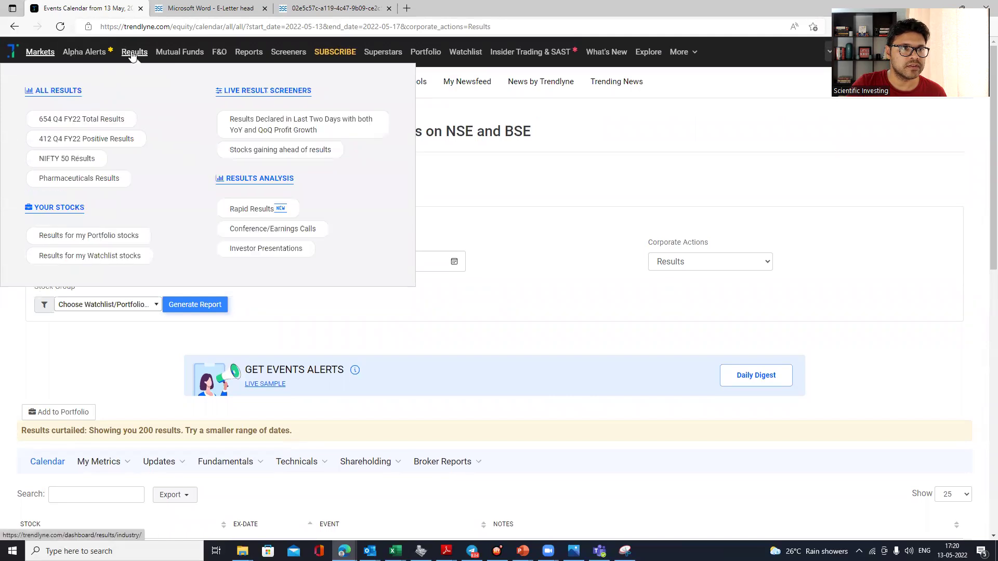
- Return to the results dashboard and filter it to all portfolio stocks
click(135, 51)
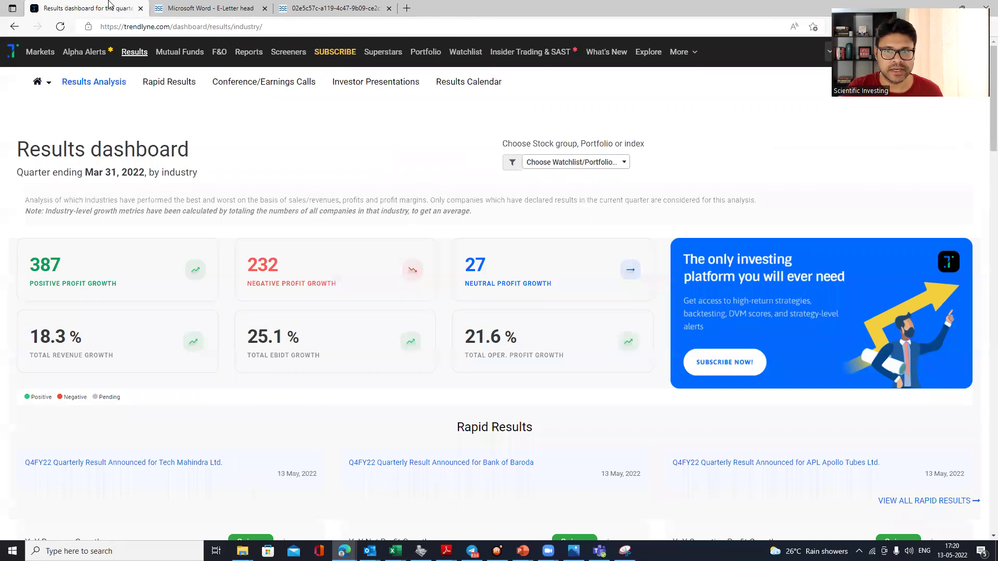
click(571, 162)
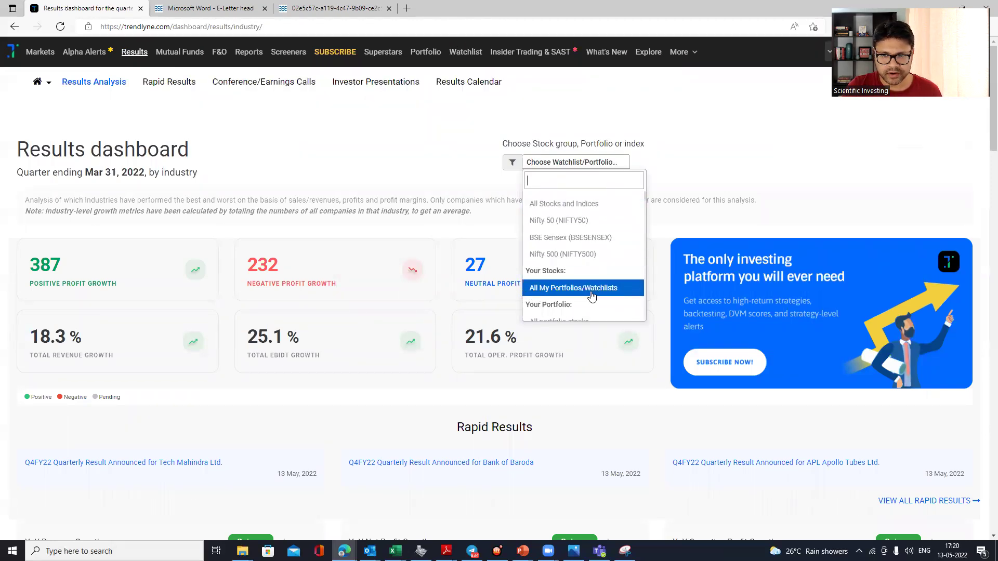
scroll(591, 296, down, 3)
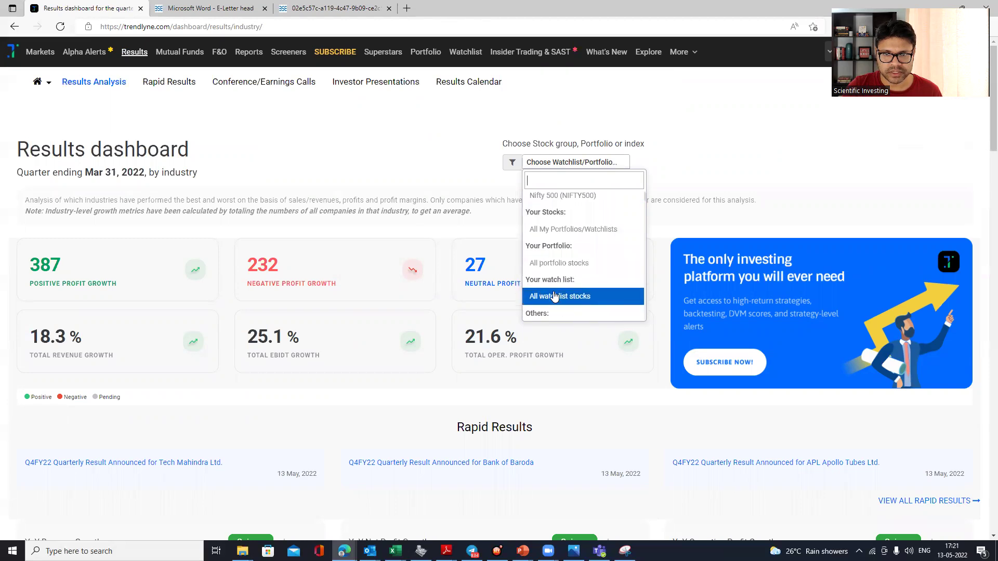
scroll(590, 262, down, 1)
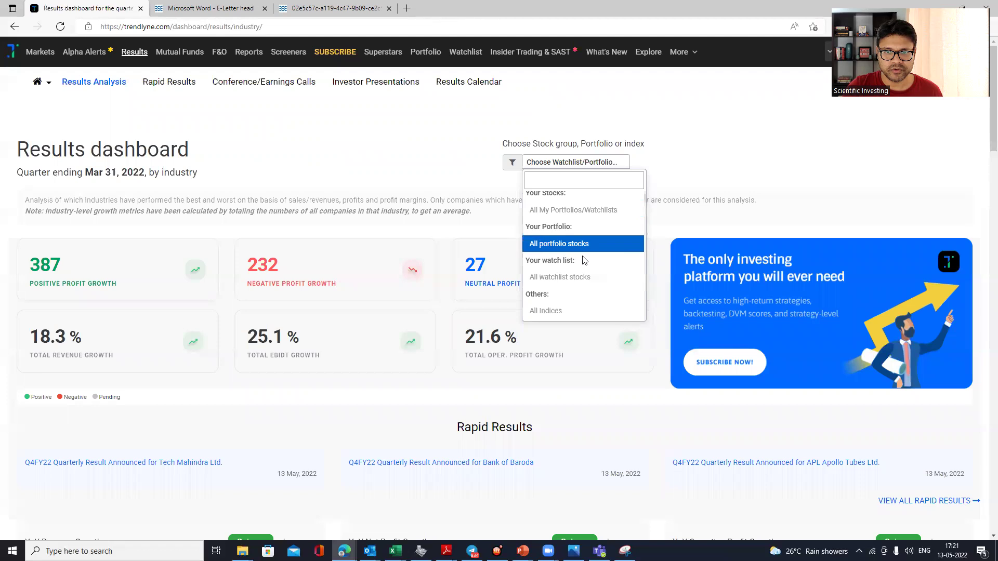
click(577, 243)
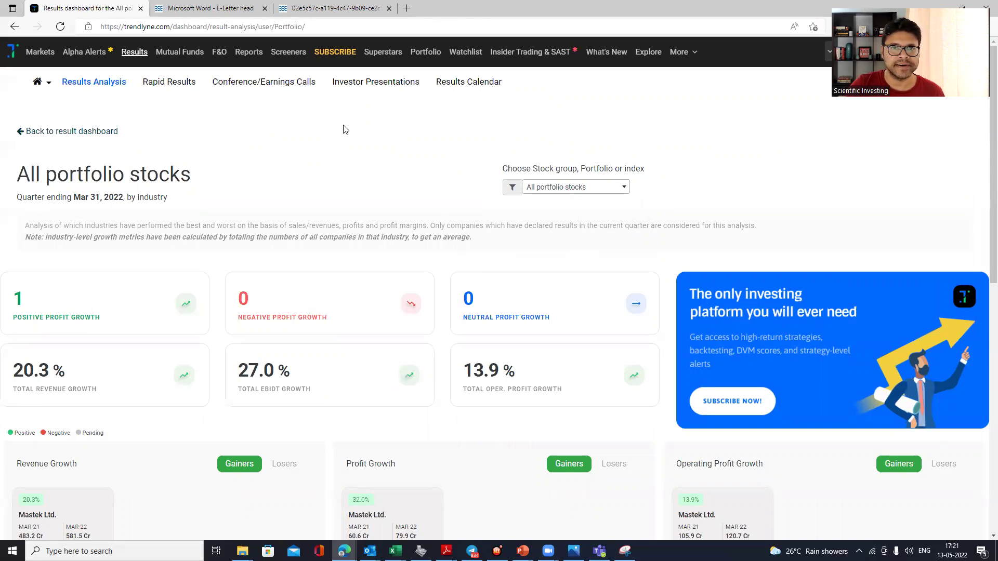
- Open the Portfolio page and look over its allocation charts and the holdings table
mouse_move(422, 54)
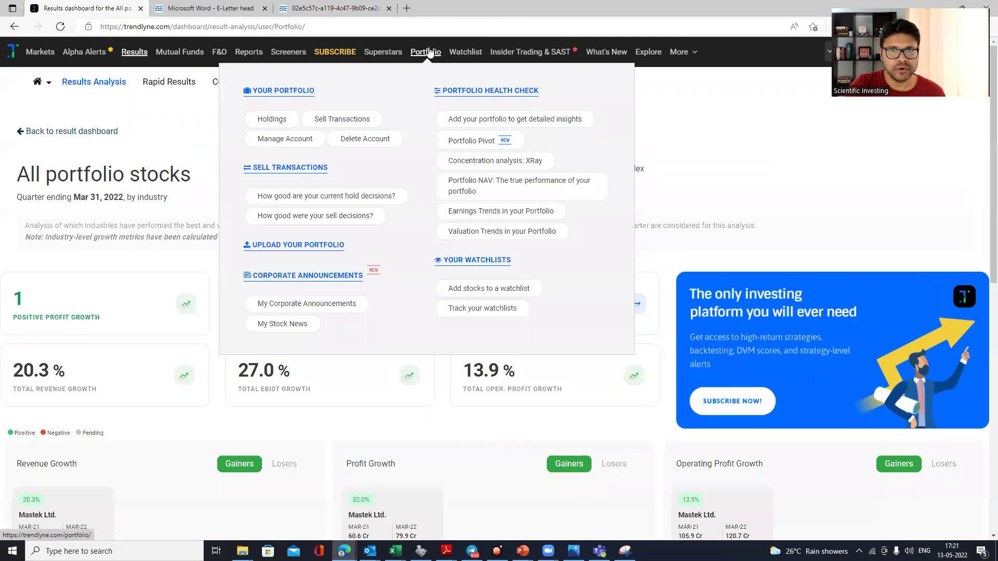
click(418, 54)
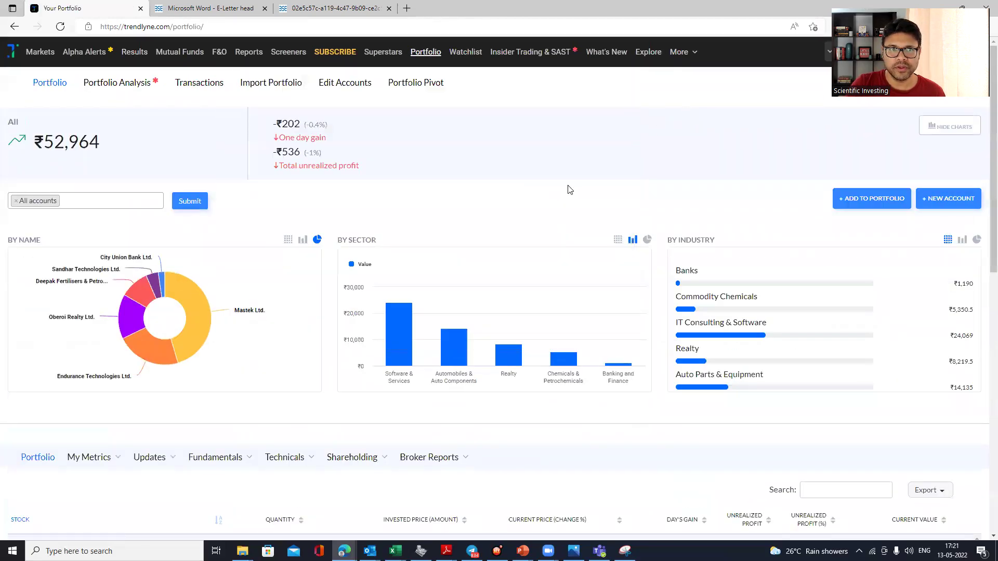
scroll(341, 345, down, 9)
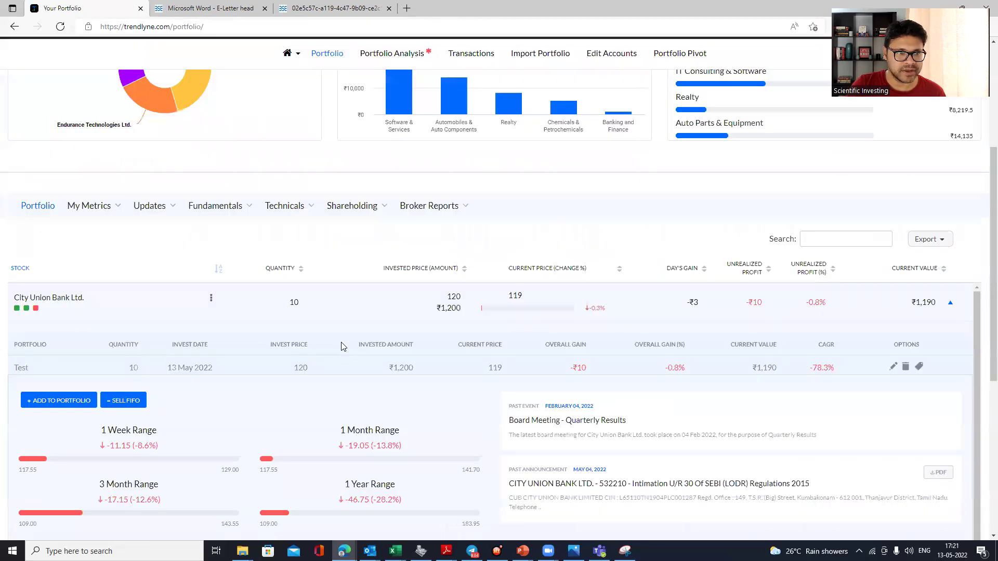
- Start a new portfolio entry for the stock Minda Corporation Ltd. in the existing Test portfolio
scroll(341, 345, down, 1)
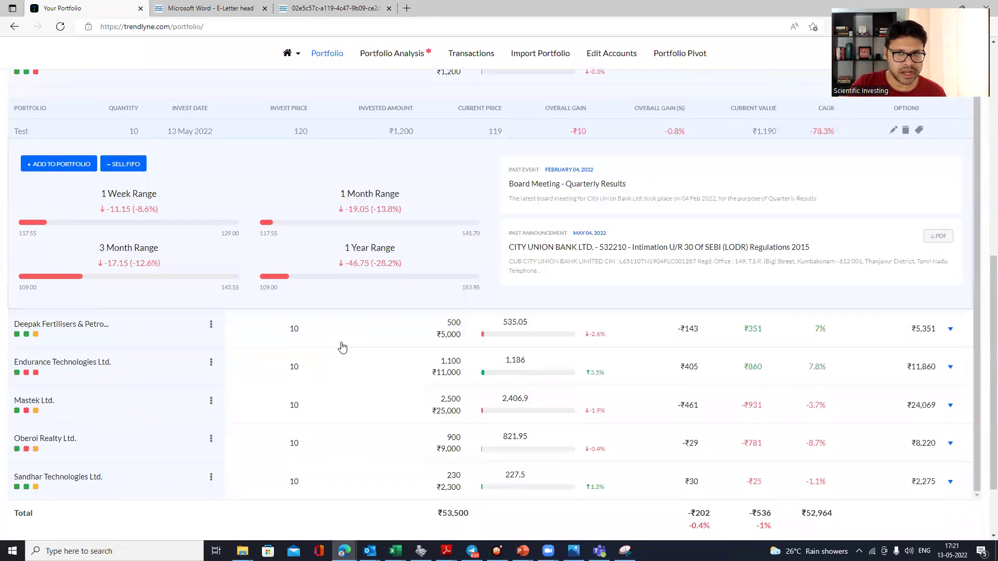
scroll(341, 346, down, 2)
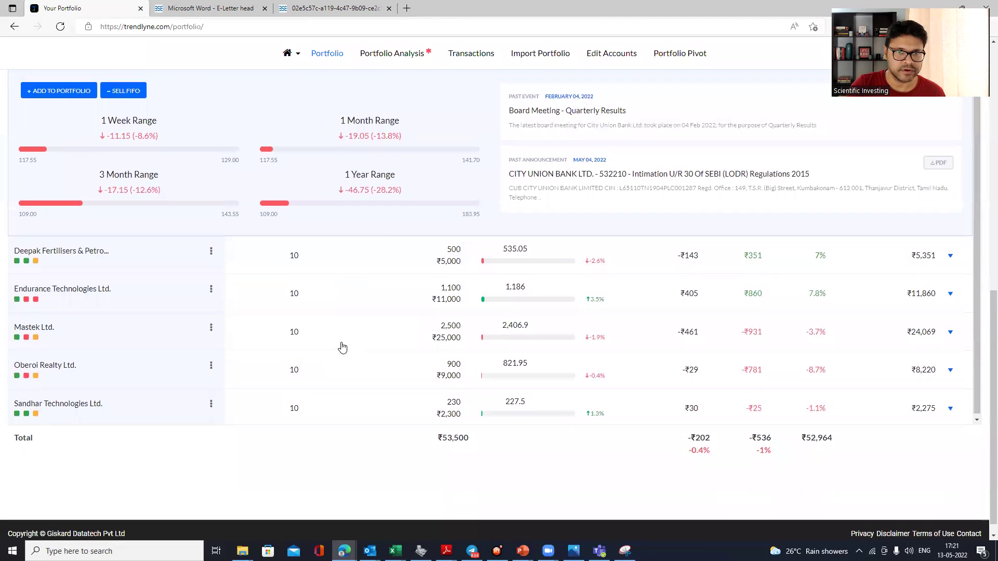
scroll(360, 430, up, 12)
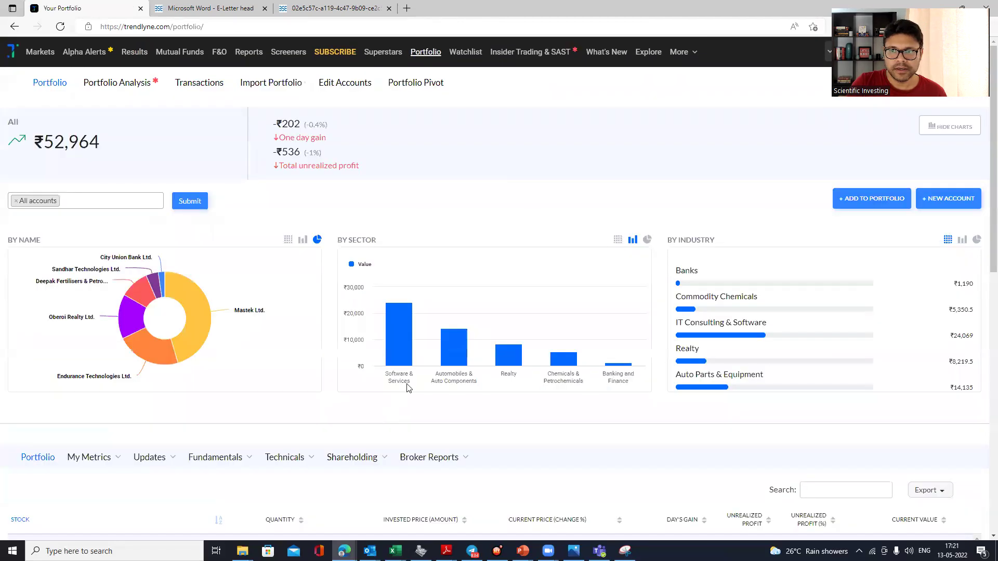
click(862, 202)
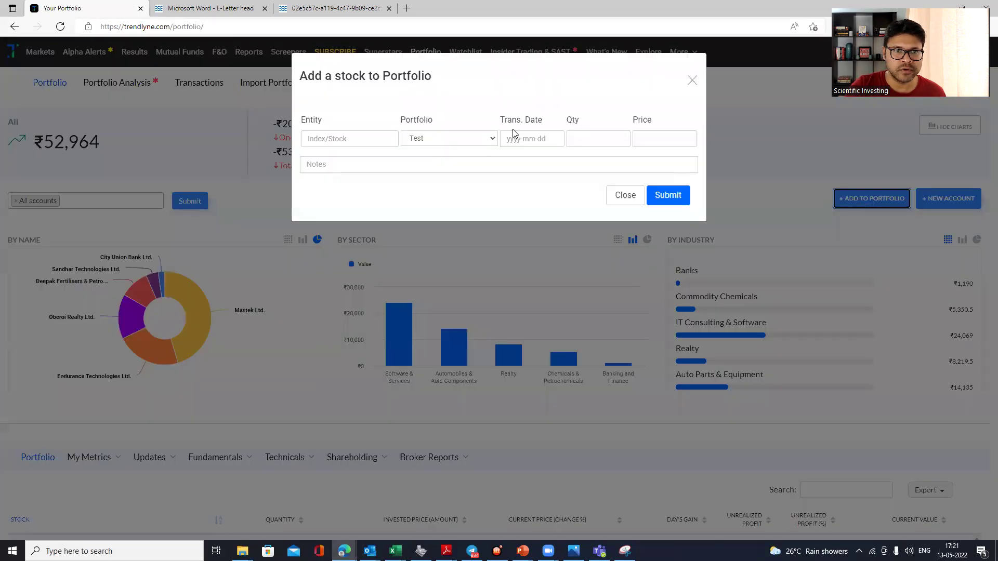
click(360, 141)
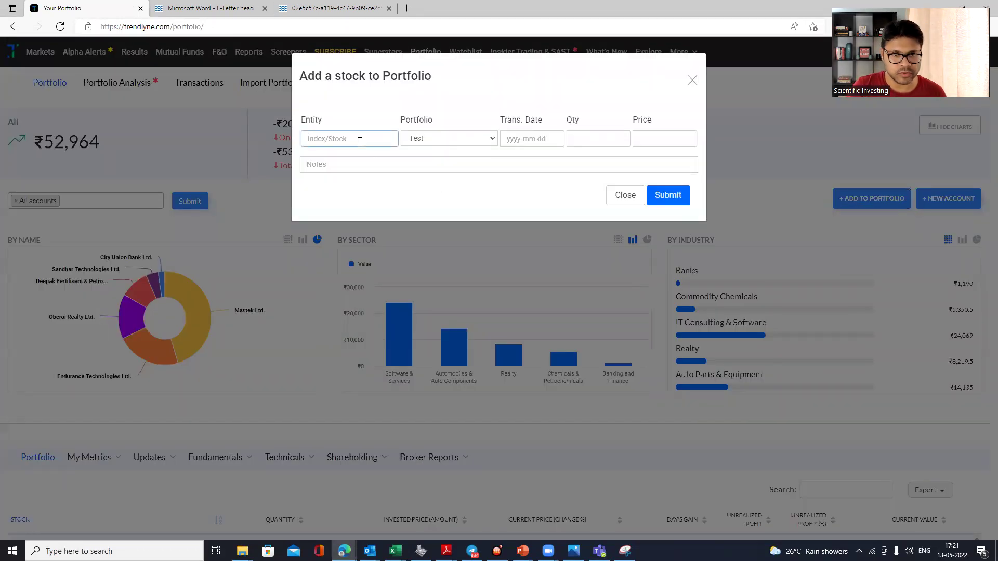
text(MINDA)
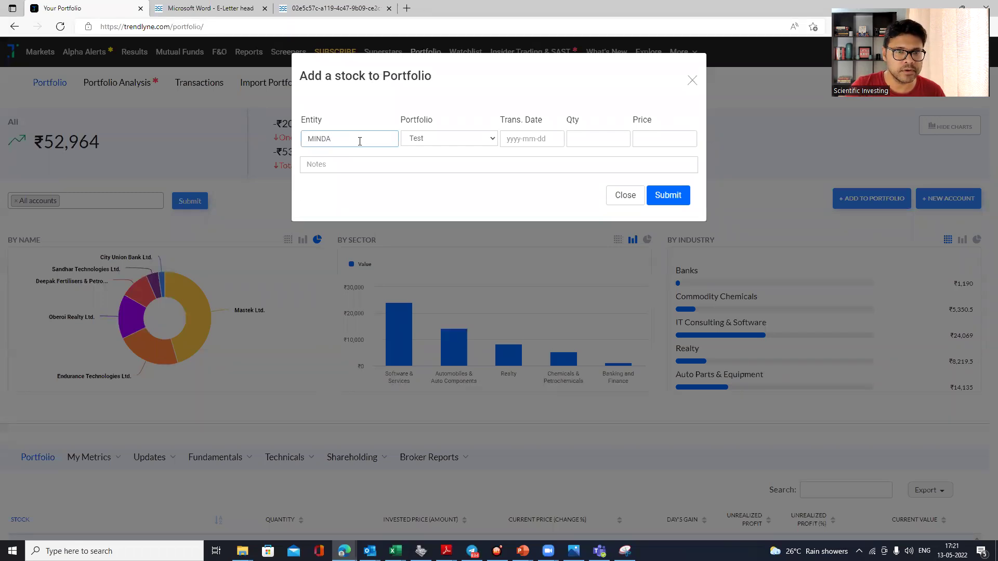
click(370, 177)
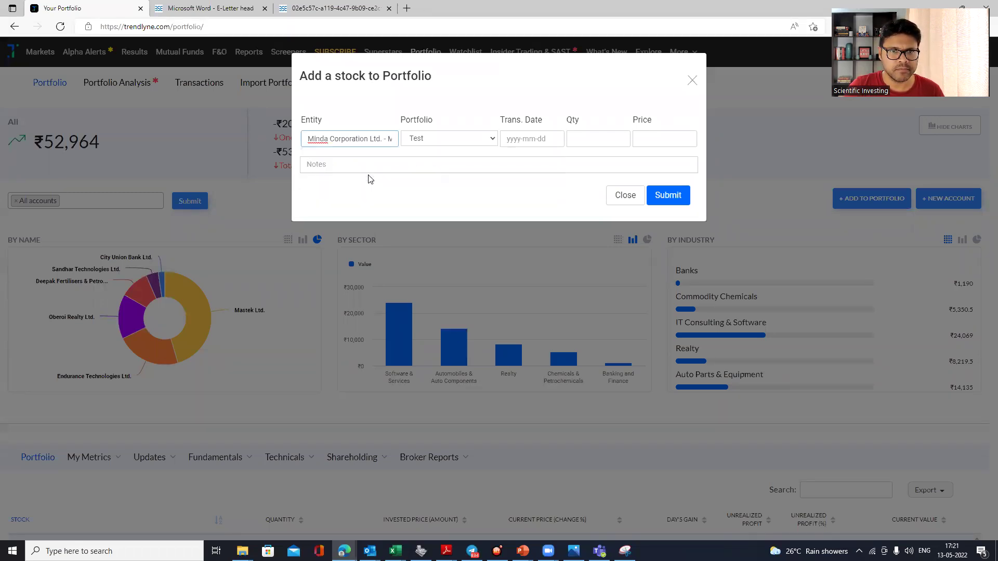
click(435, 137)
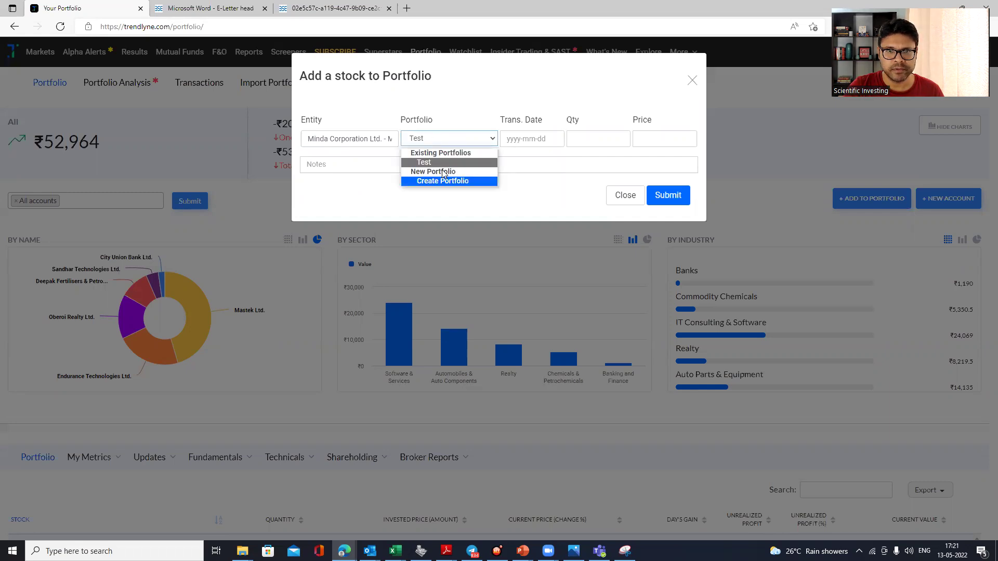
click(442, 164)
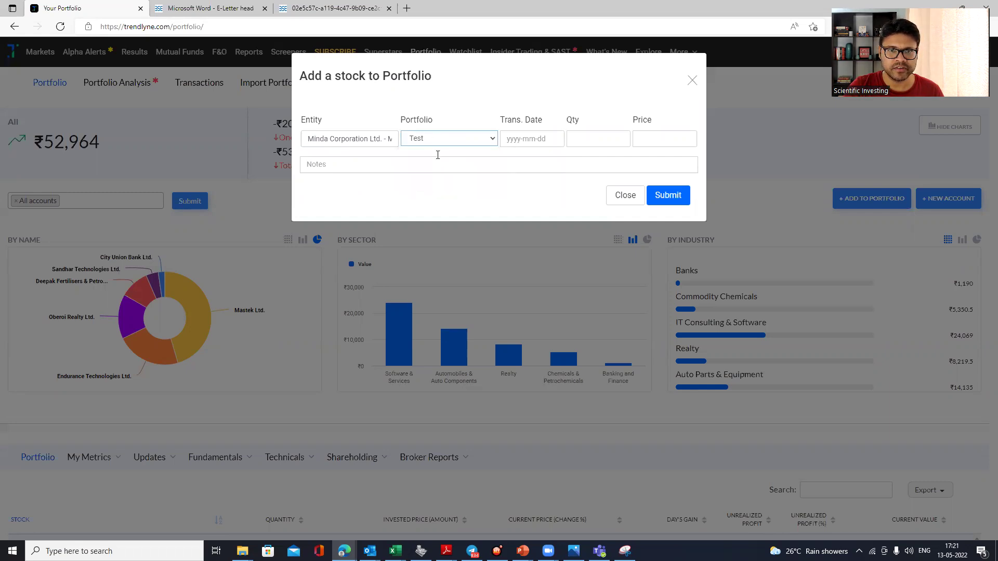
- Set the transaction date to 2022-05-13, the quantity to 100 and the price to 200, and submit the portfolio entry
click(505, 140)
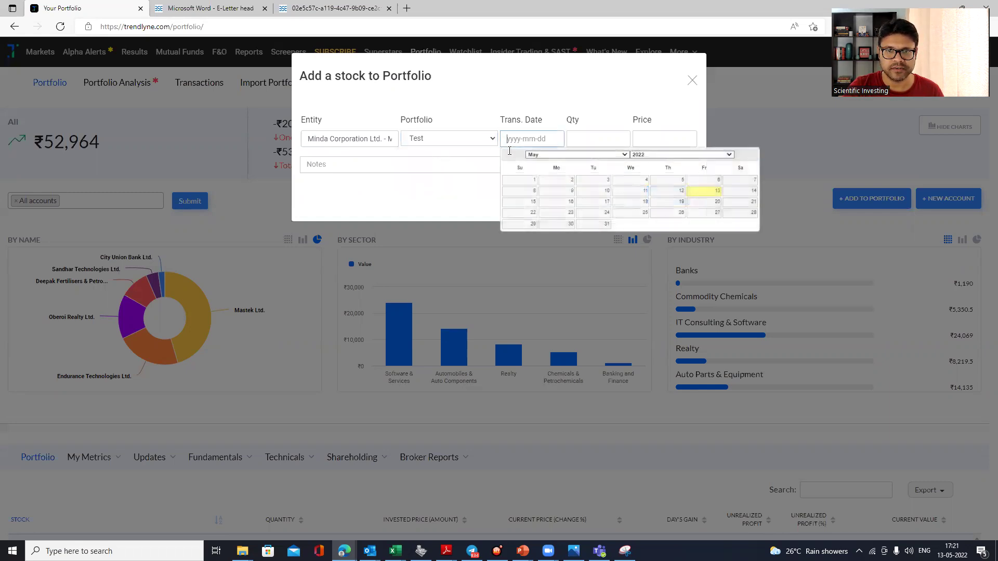
click(577, 138)
text(100)
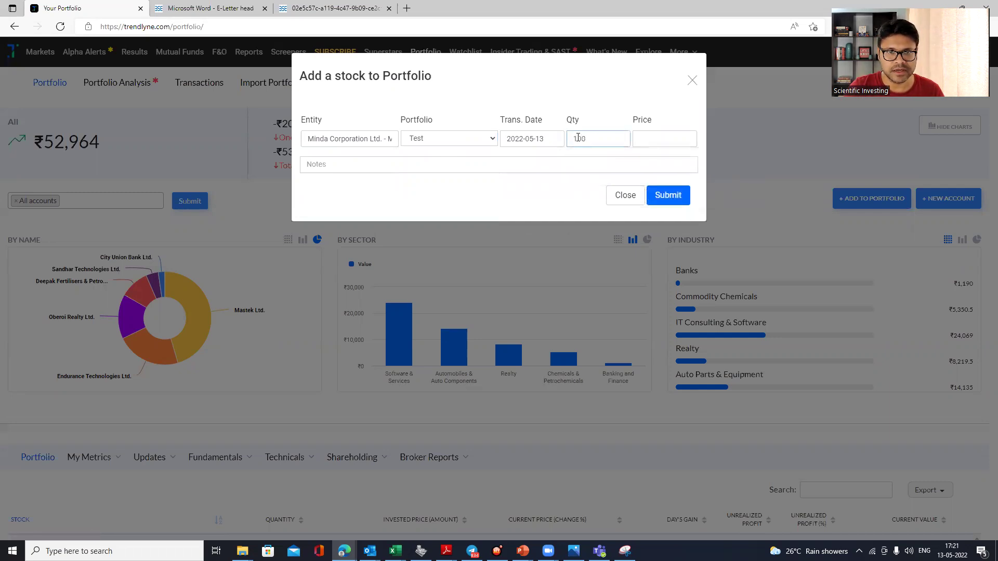
click(672, 146)
text(20)
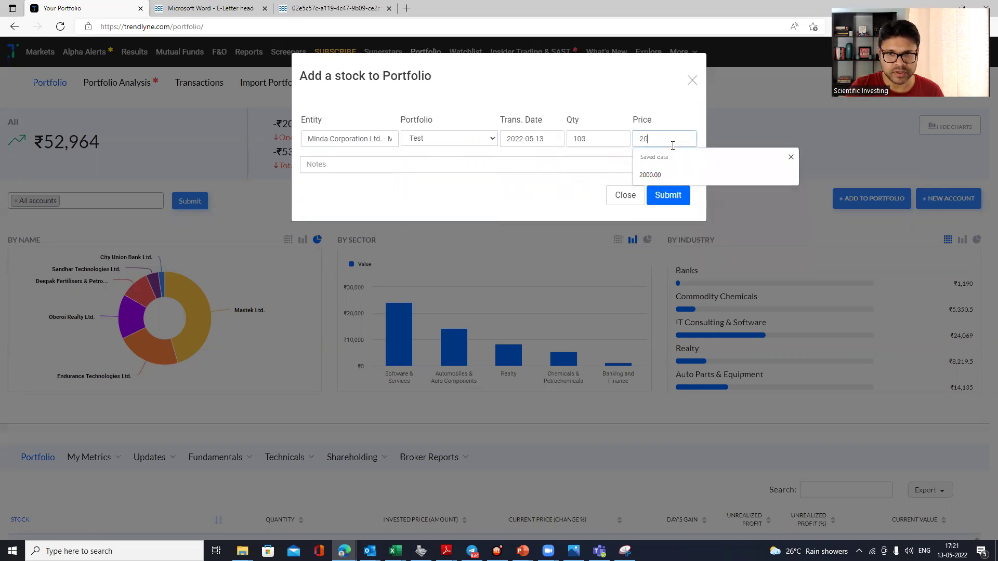
click(671, 196)
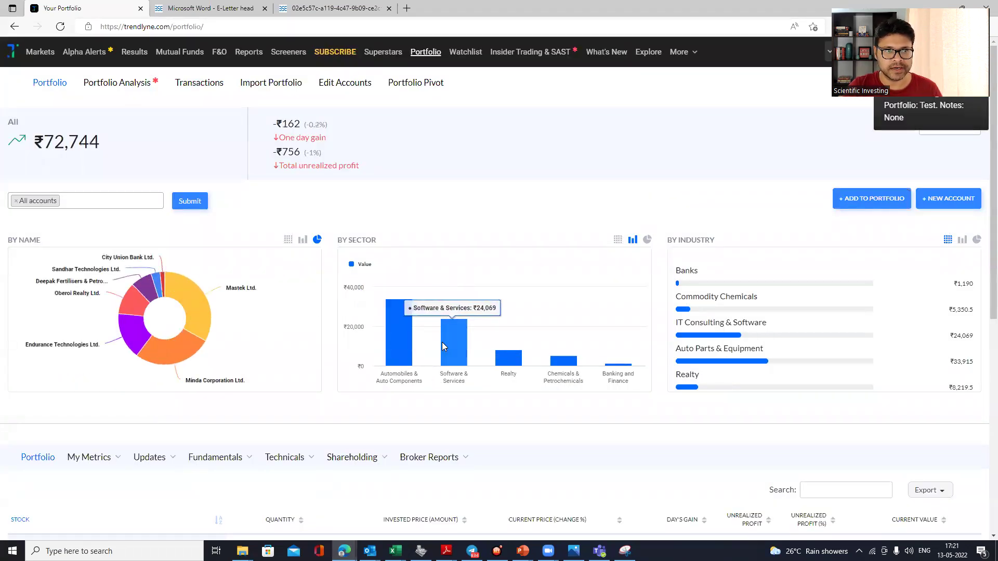
- Check the updated holdings table and display the quarterly results metrics for the portfolio stocks
scroll(441, 344, down, 3)
scroll(439, 347, down, 4)
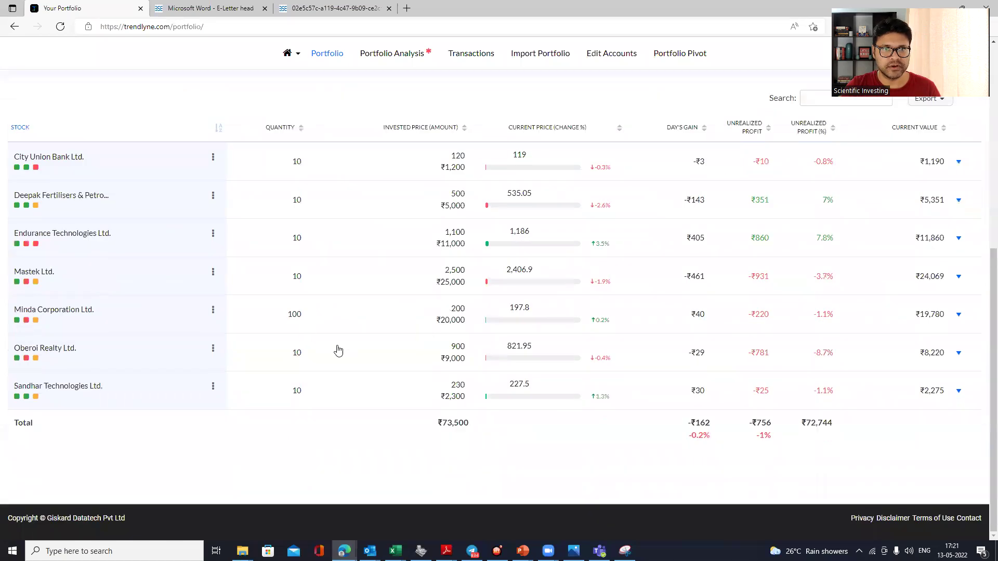
scroll(333, 354, up, 5)
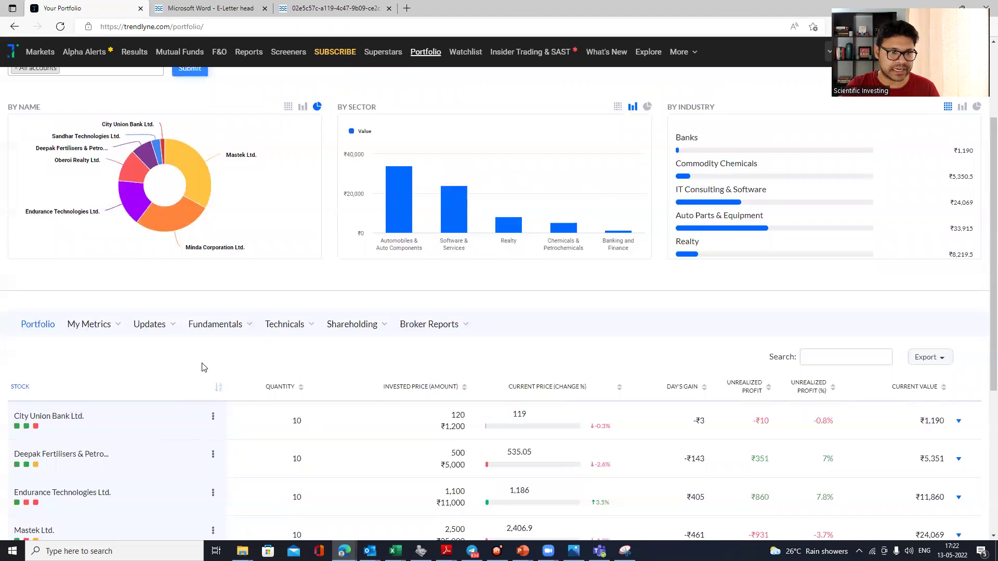
click(218, 327)
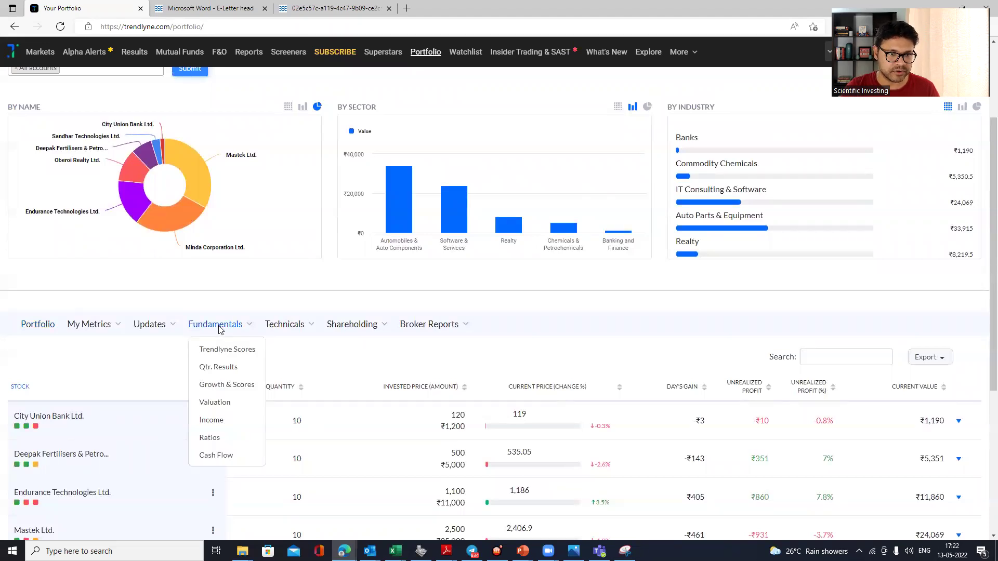
click(222, 368)
scroll(223, 372, down, 2)
scroll(224, 372, down, 2)
- View the valuation metrics and the financial ratios of the portfolio stocks
click(221, 136)
click(215, 215)
scroll(218, 222, up, 1)
click(218, 170)
click(213, 283)
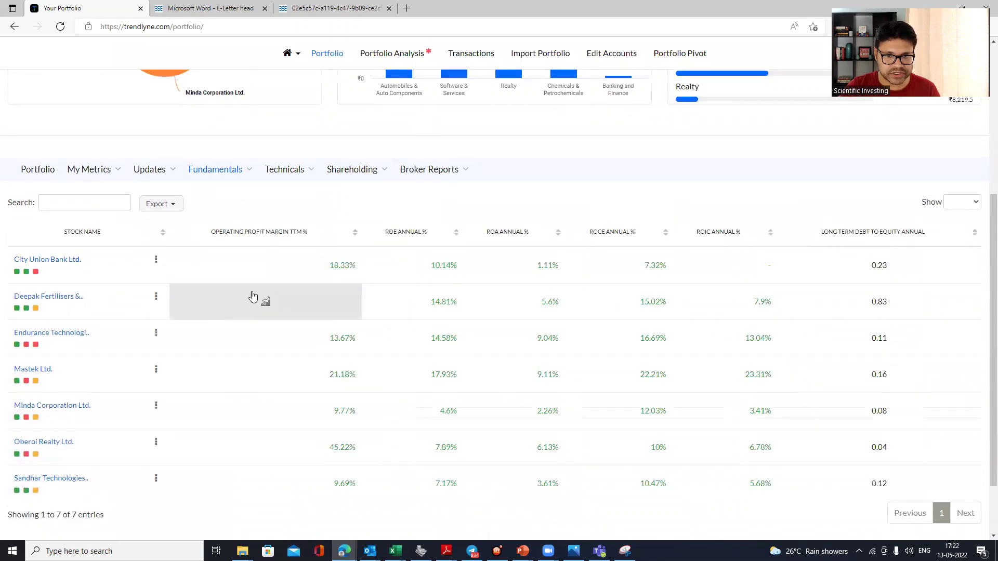
- View the technical volume data and the FII holdings of the portfolio stocks
click(302, 171)
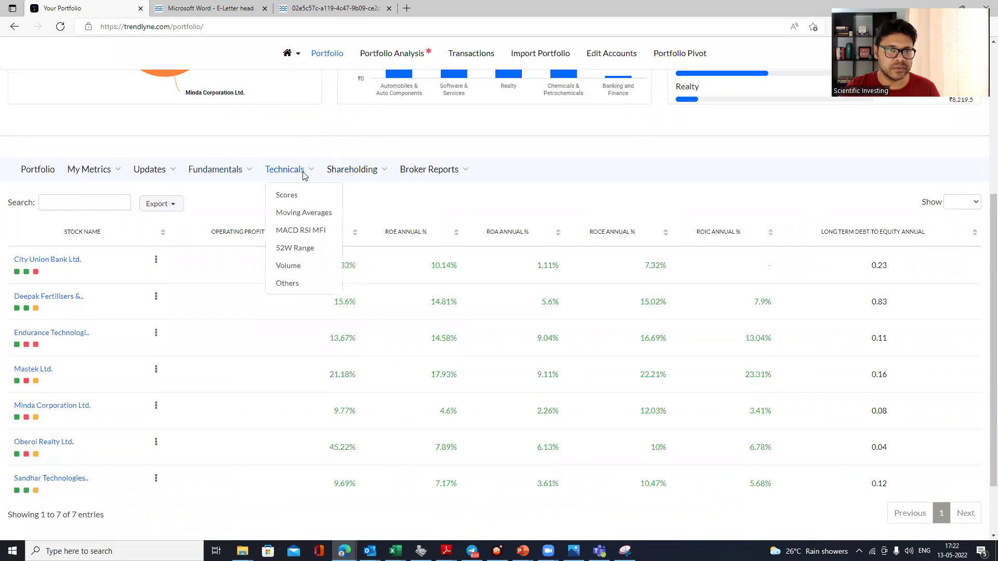
click(290, 267)
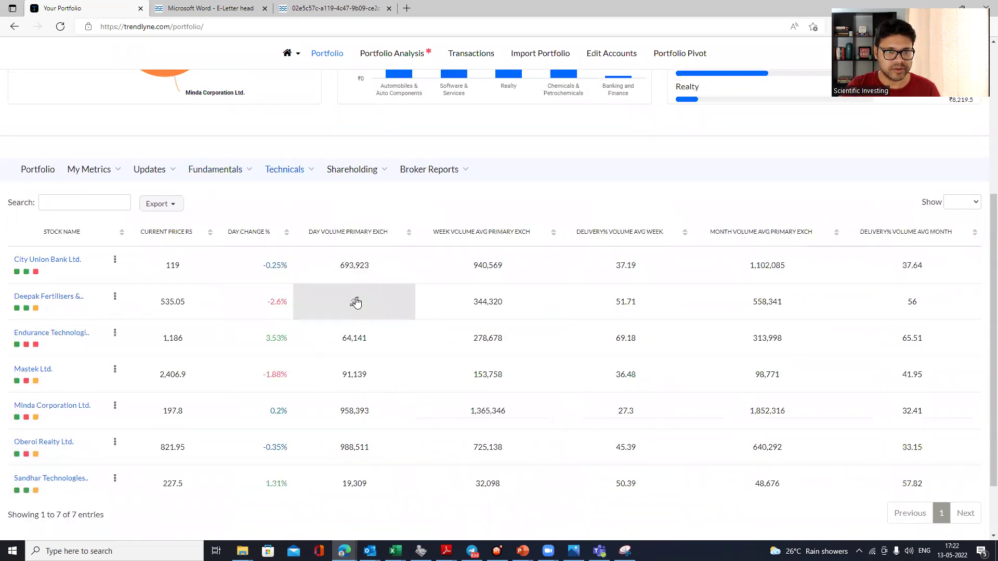
click(341, 173)
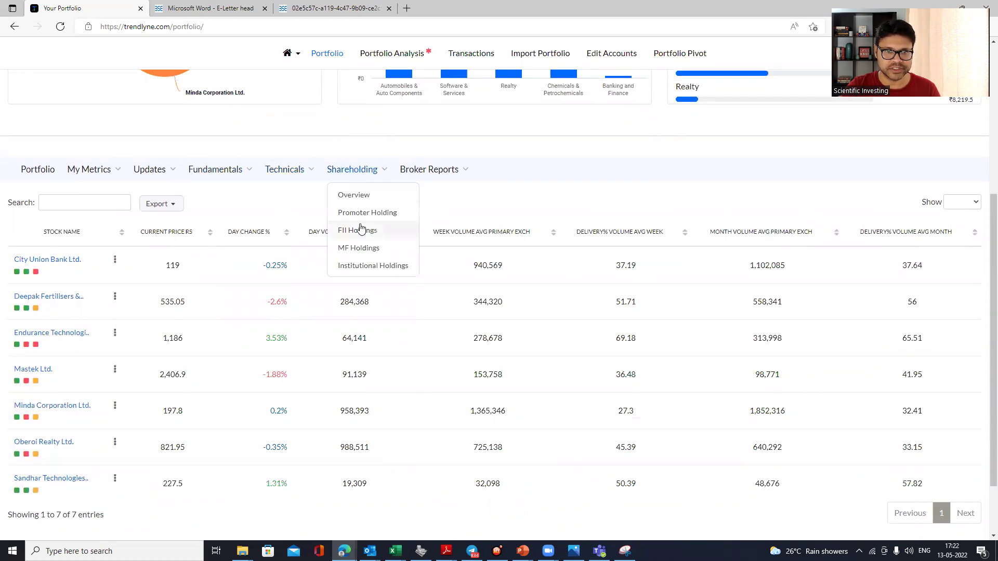
click(333, 230)
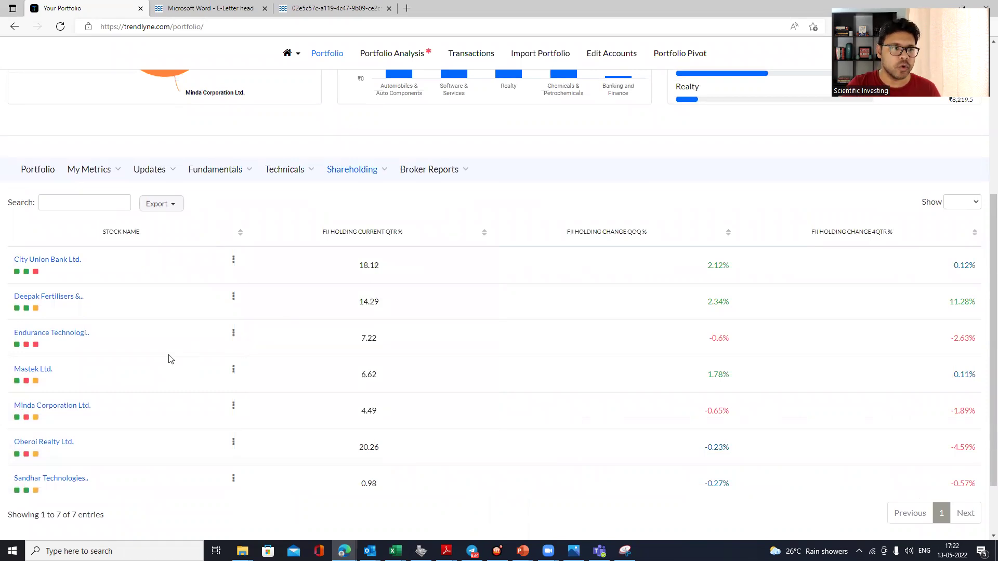
- Open the results dashboard, filter it to All My Portfolios/Watchlists and review the growth charts and results table
scroll(362, 180, up, 5)
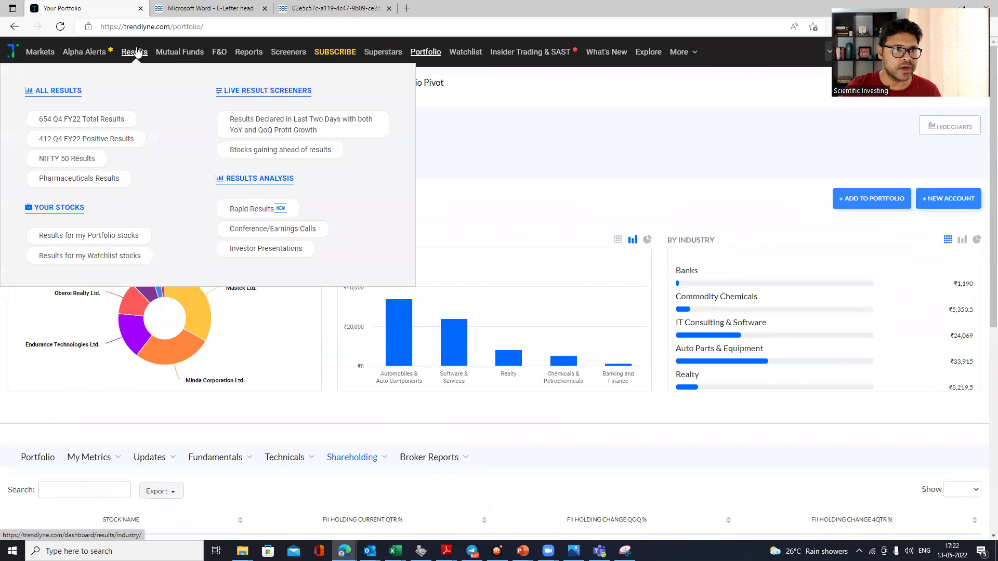
click(136, 52)
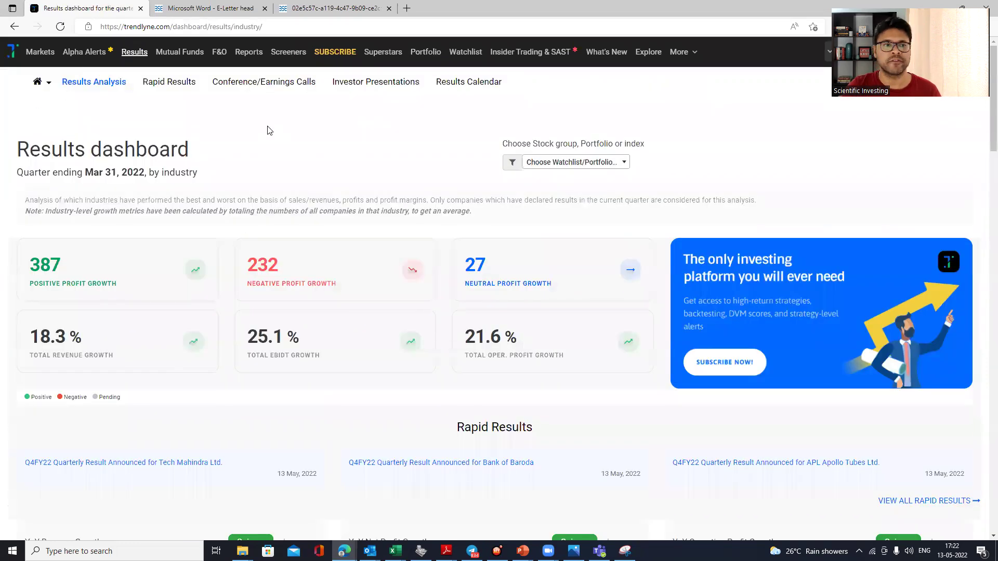
click(591, 160)
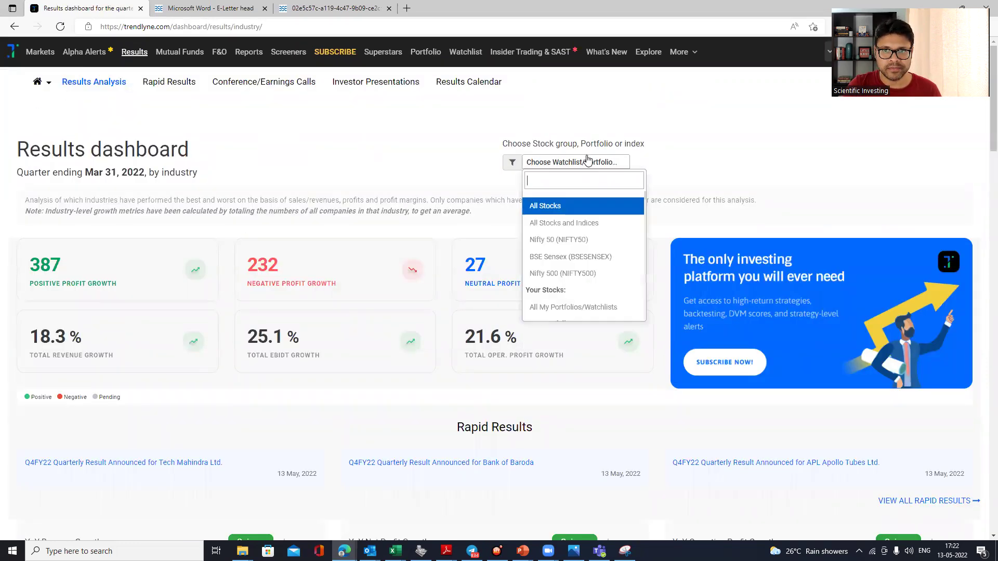
scroll(577, 265, down, 1)
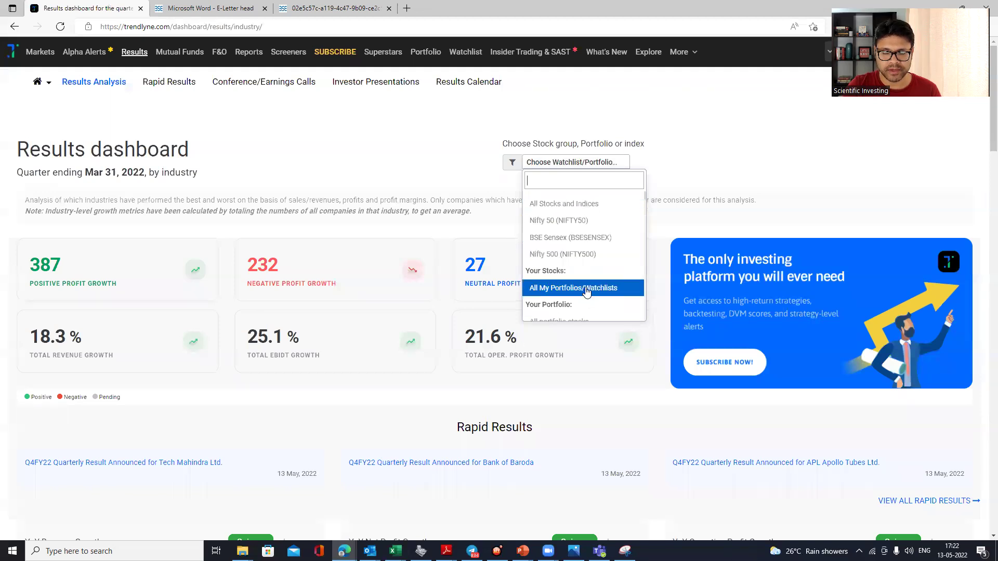
click(586, 289)
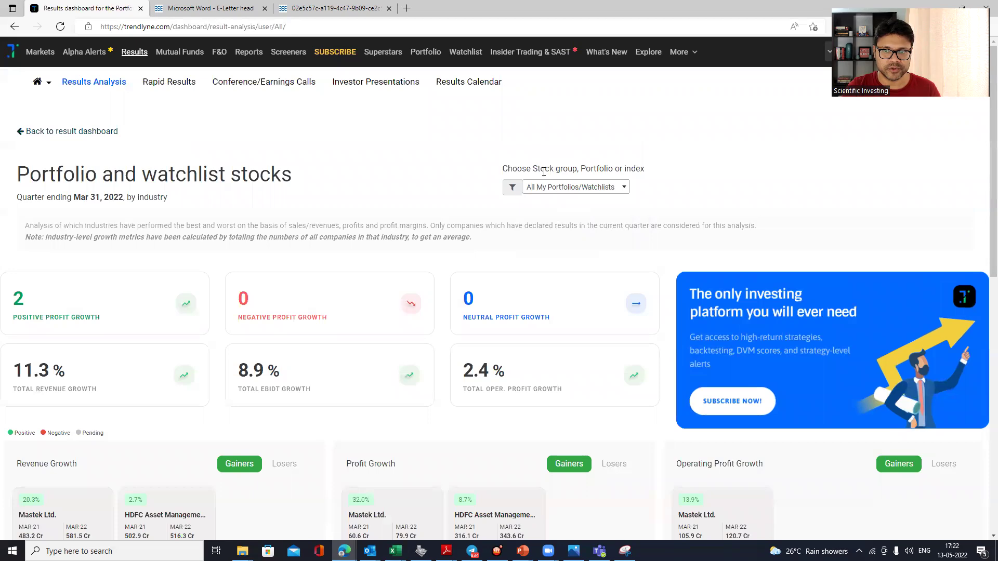
scroll(437, 235, down, 3)
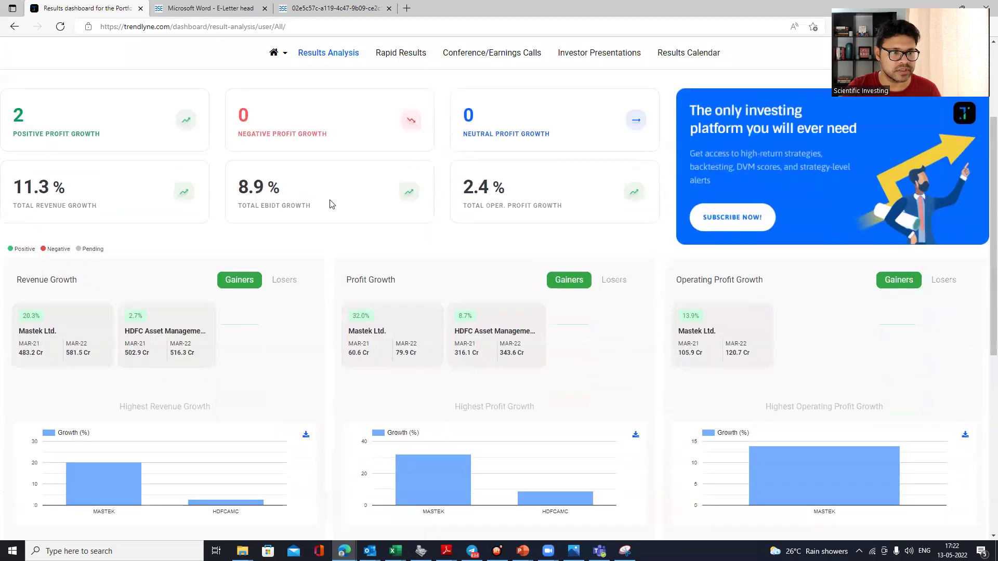
scroll(229, 364, down, 5)
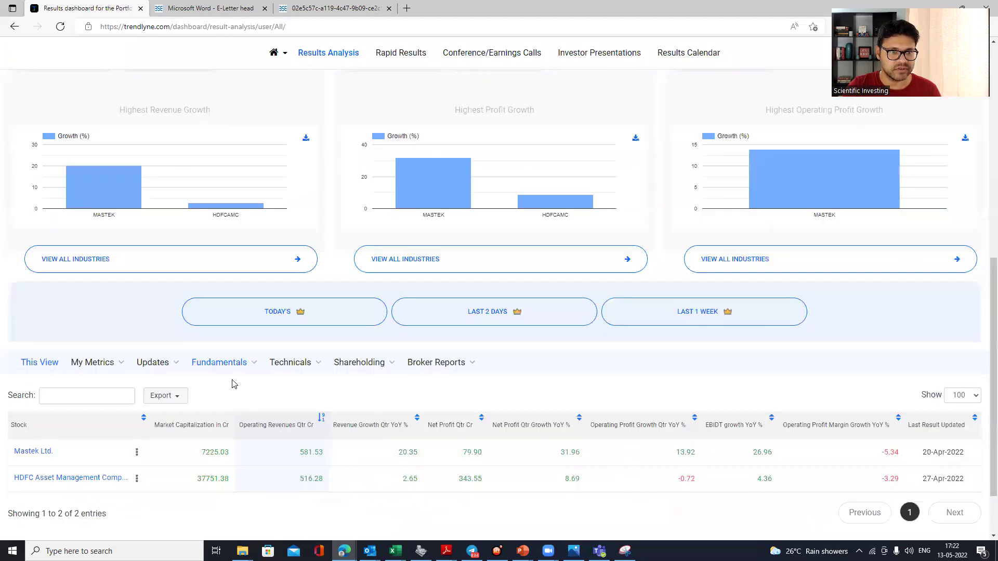
scroll(228, 328, down, 2)
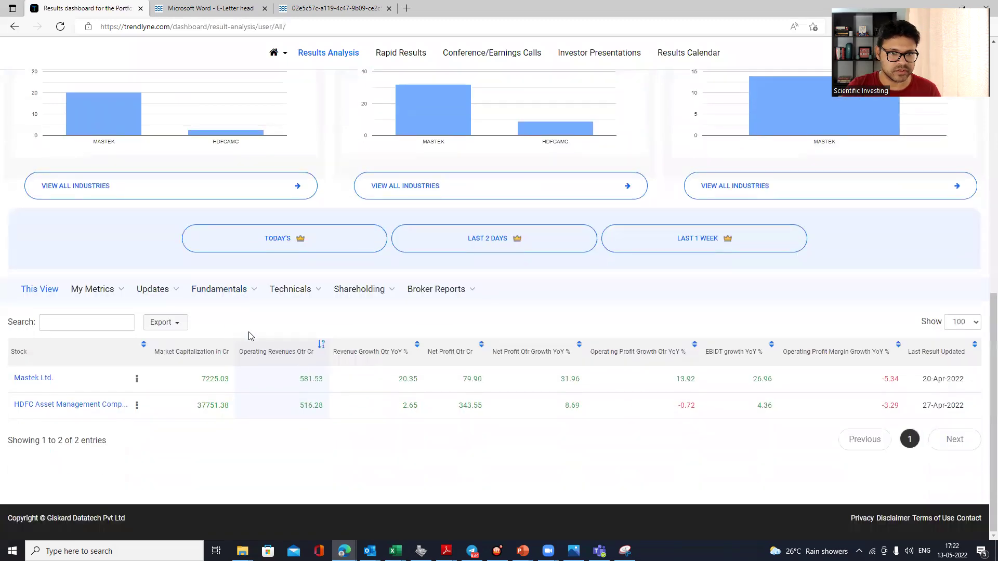
- Open the Watchlist page, create a new watchlist titled Value without a description, and look over the Value stock table
scroll(292, 406, up, 9)
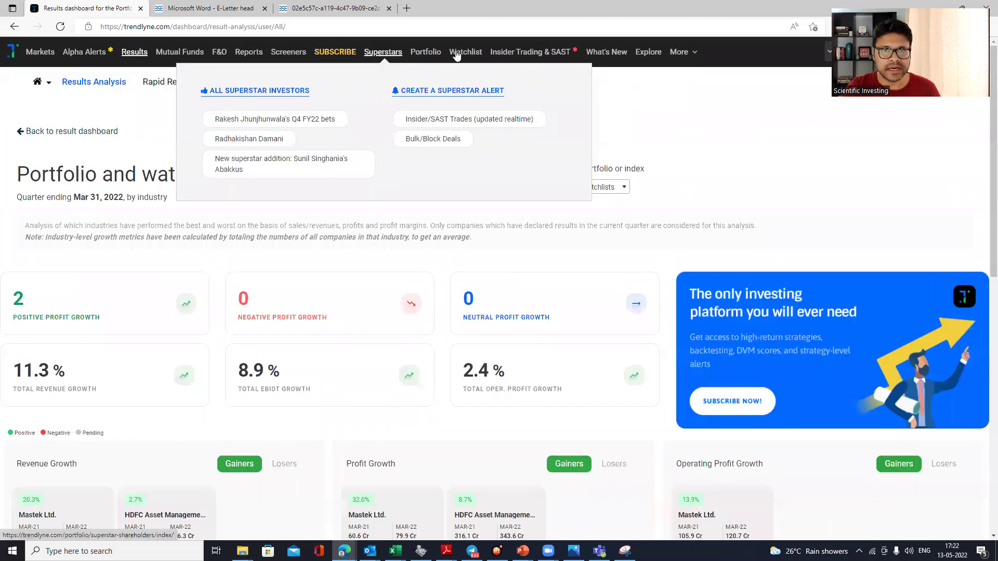
mouse_move(480, 54)
click(474, 55)
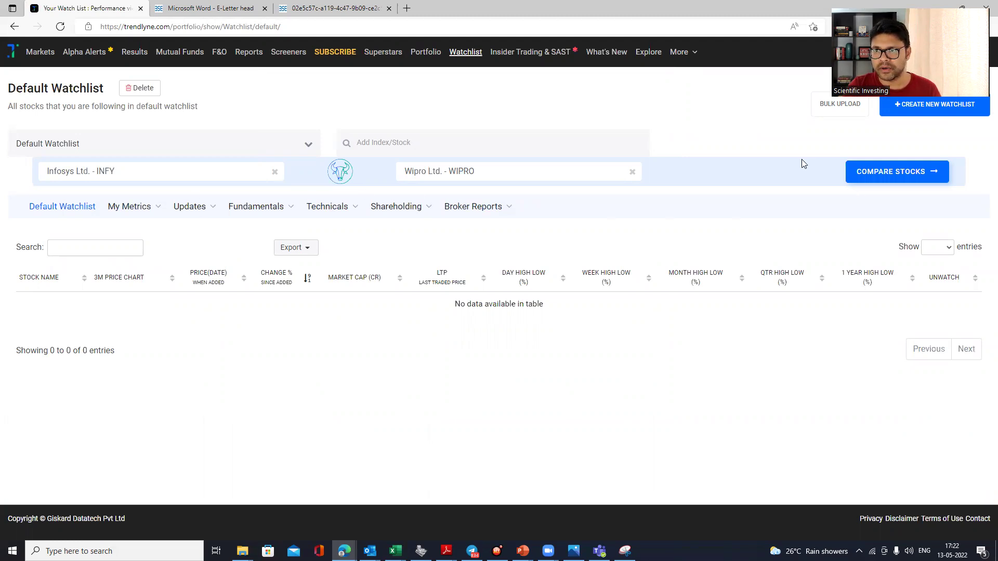
click(921, 110)
click(405, 131)
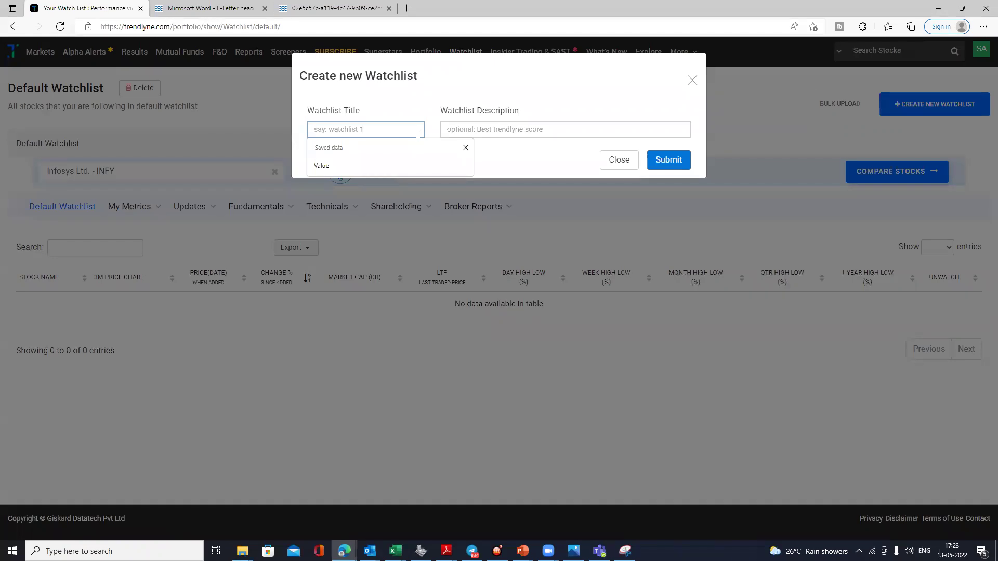
click(333, 166)
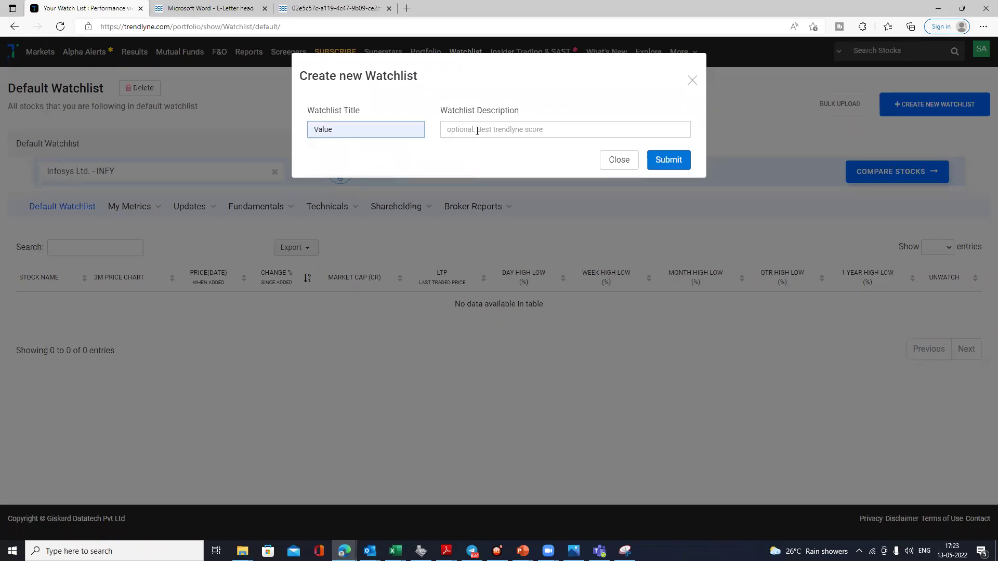
click(690, 163)
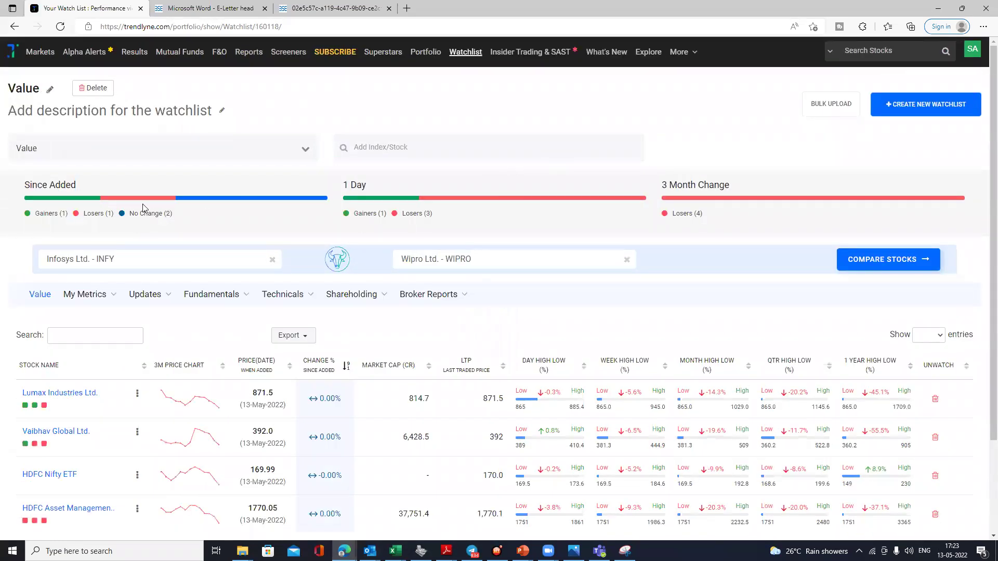
scroll(124, 369, down, 3)
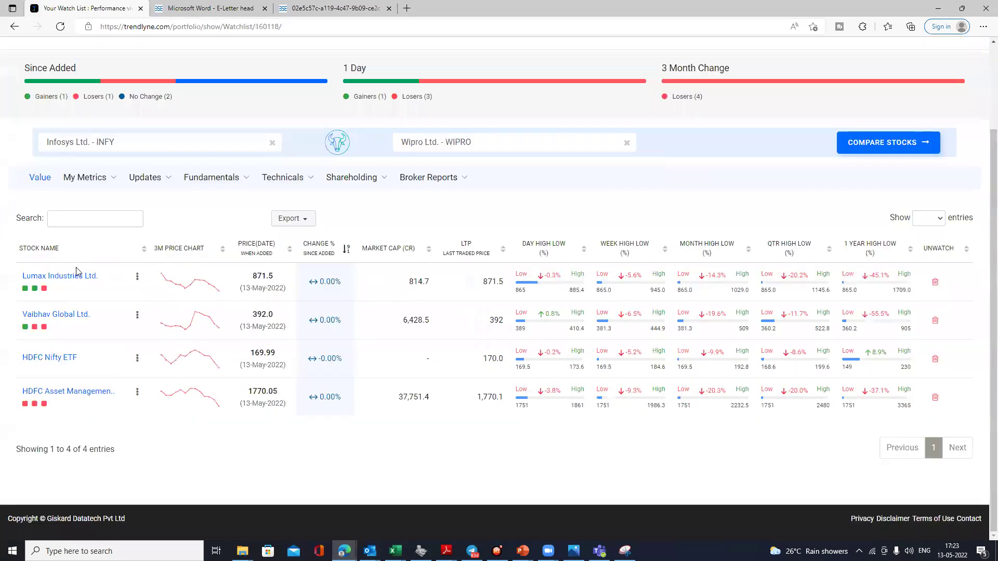
- Look at the Default watchlist and return to the Value watchlist
scroll(211, 317, up, 3)
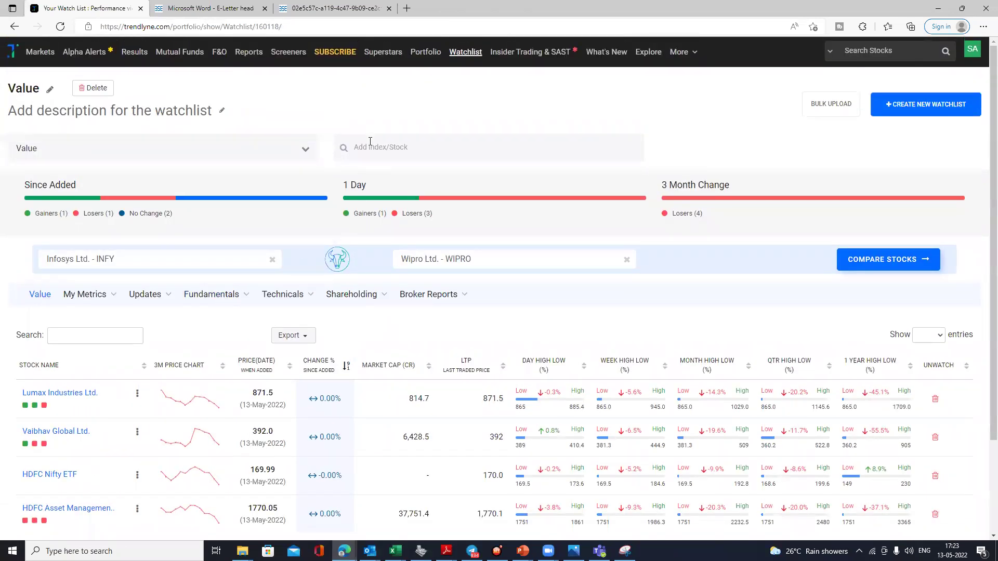
click(298, 154)
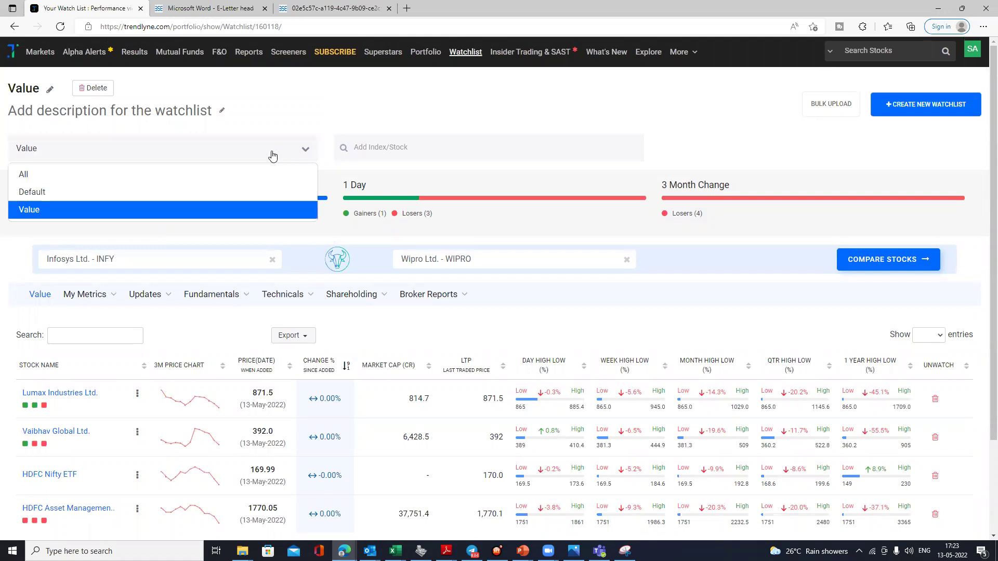
click(83, 193)
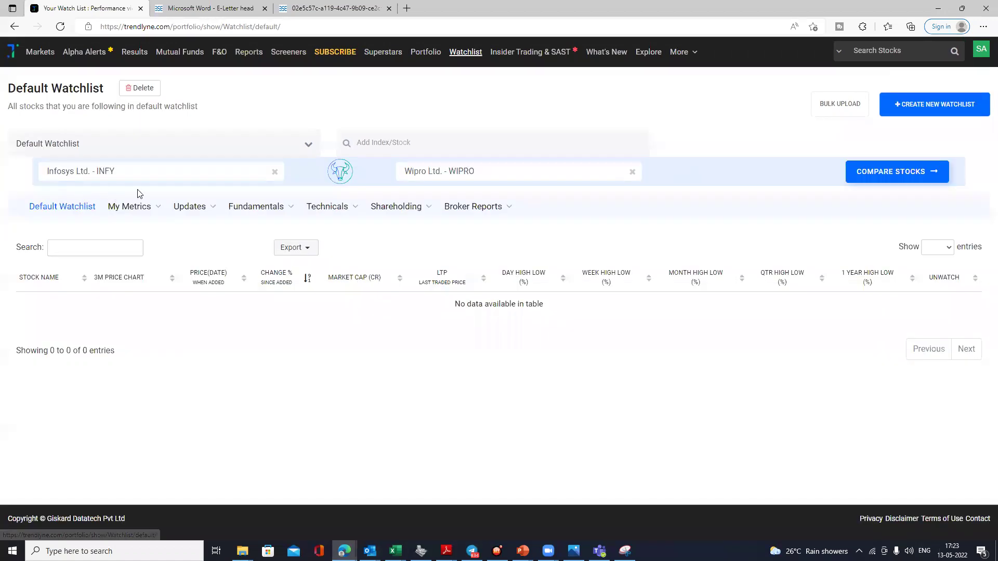
click(311, 150)
click(43, 208)
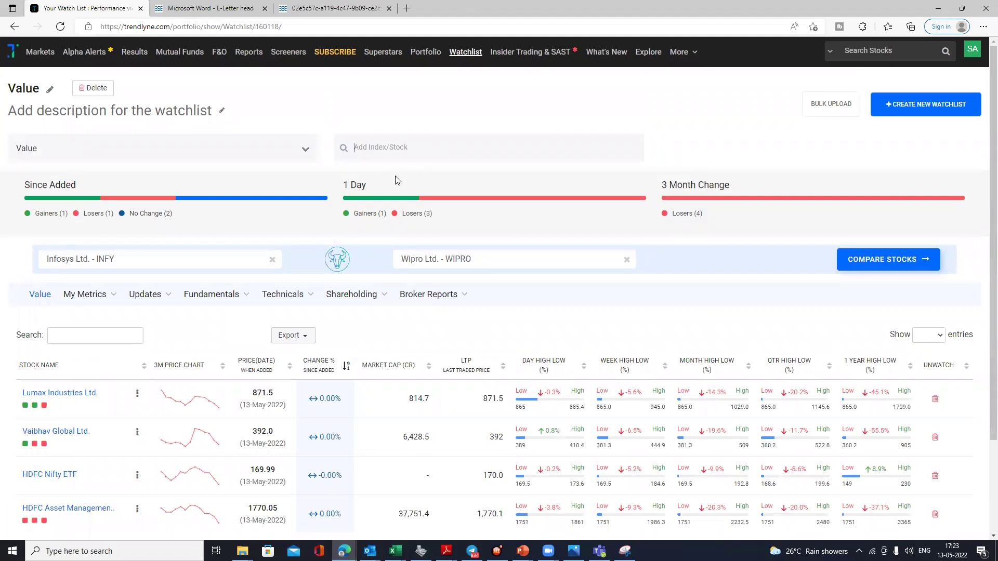
- Add ITC Ltd. to the Value watchlist and look over the extended stock table
text(I)
click(401, 193)
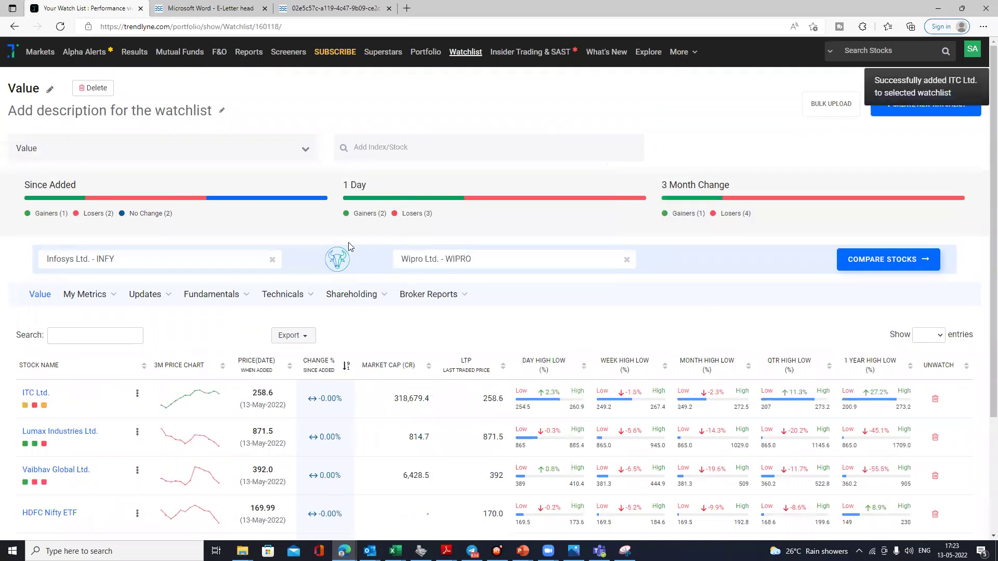
scroll(209, 381, down, 3)
scroll(208, 381, up, 2)
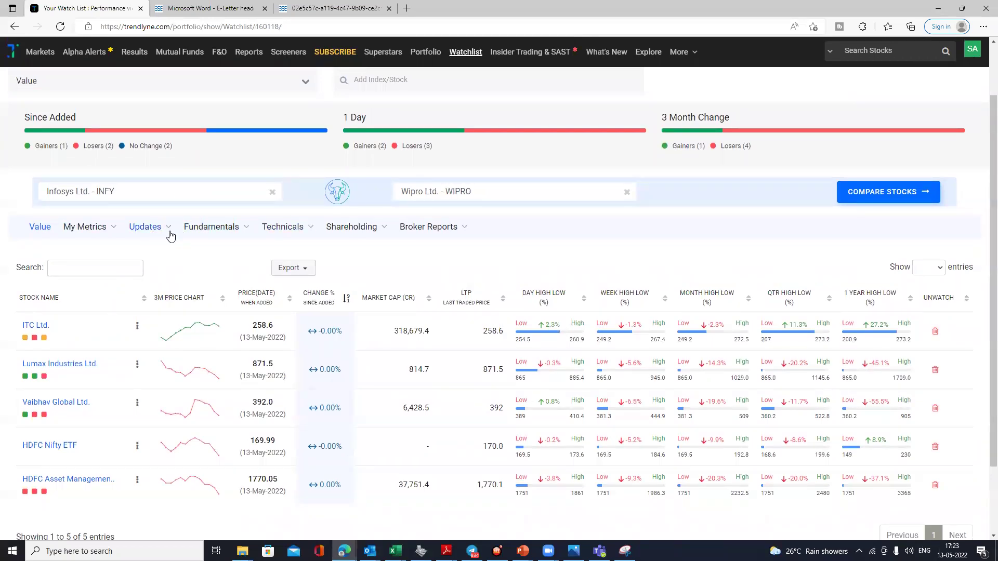
- View the news updates for the Value watchlist stocks and read through the feed
click(149, 227)
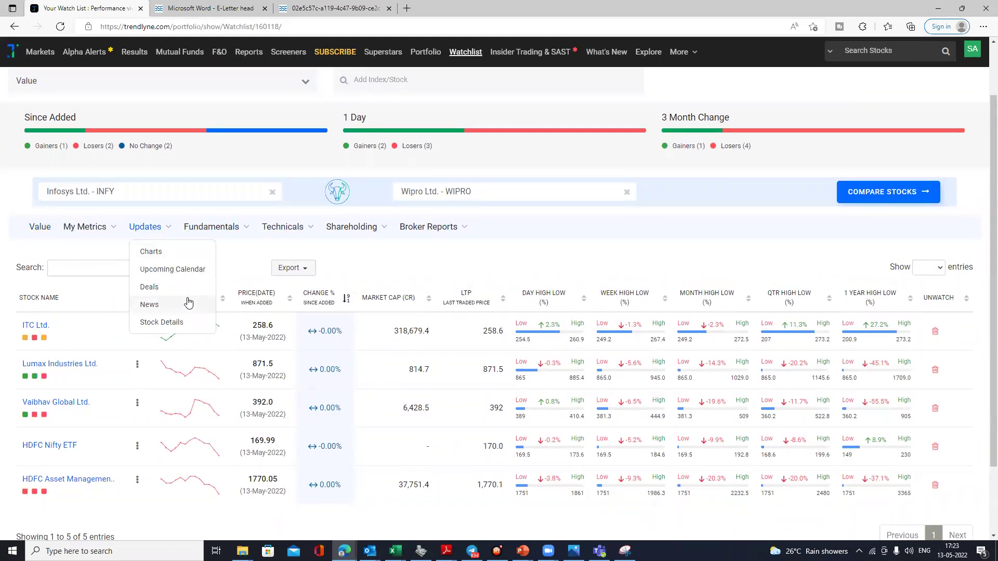
click(175, 307)
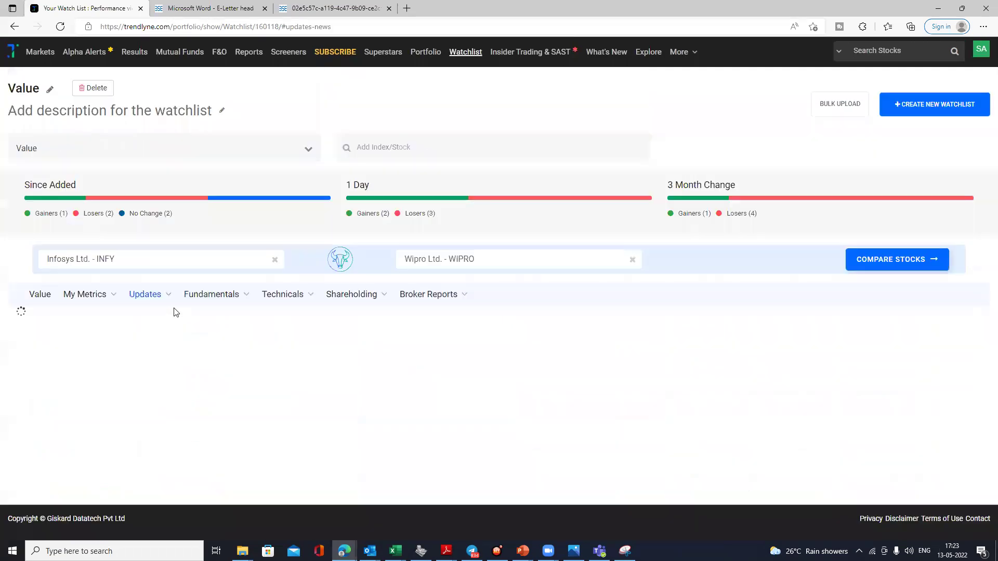
scroll(264, 367, down, 3)
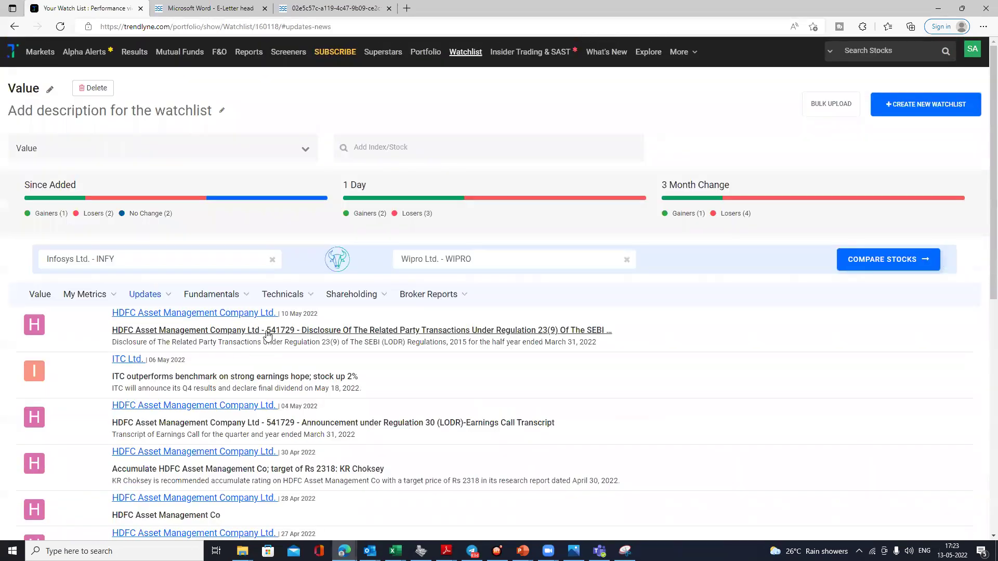
scroll(236, 335, down, 5)
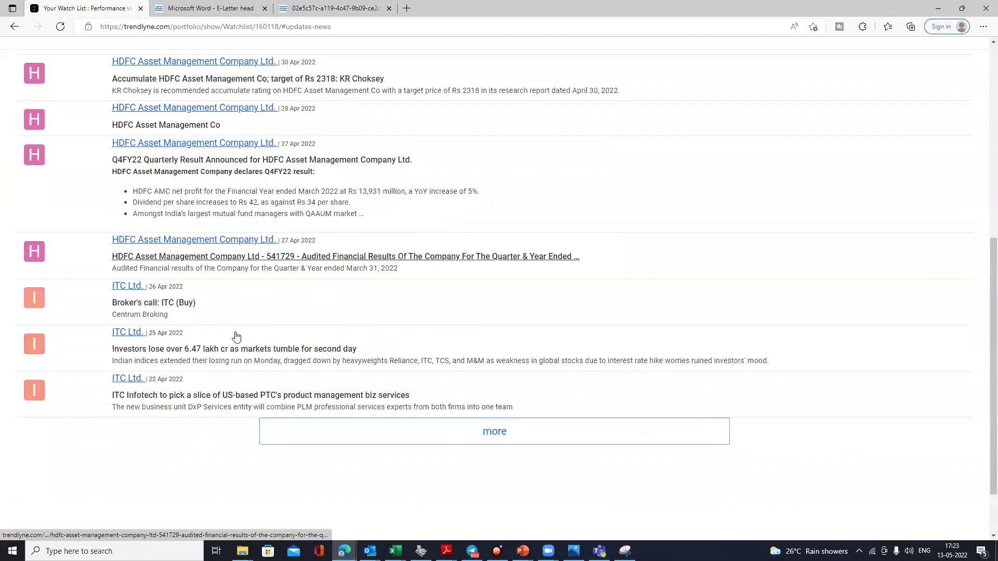
scroll(237, 337, up, 12)
- View the deals and the upcoming calendar of events for the Value watchlist stocks
click(143, 296)
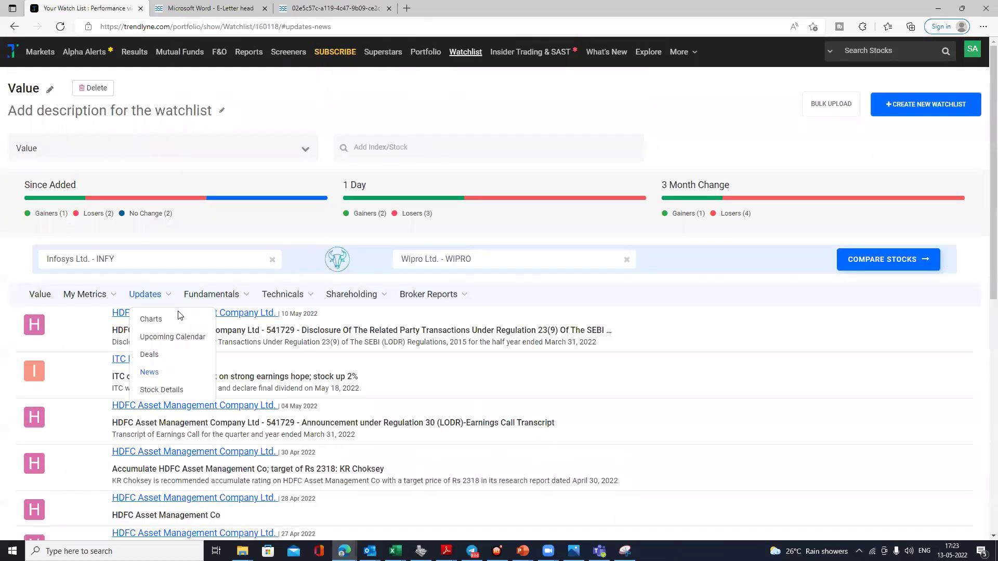
click(149, 355)
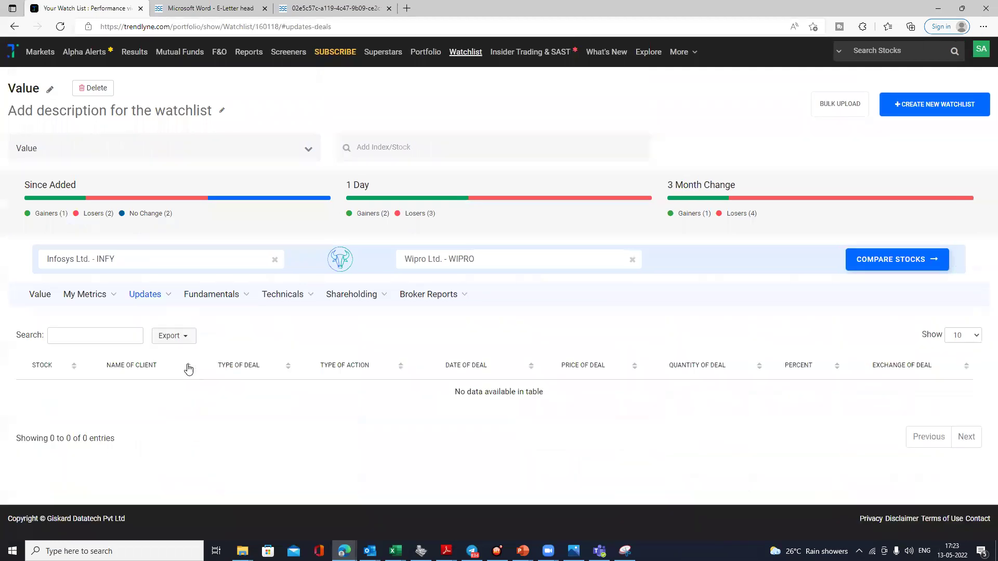
click(144, 295)
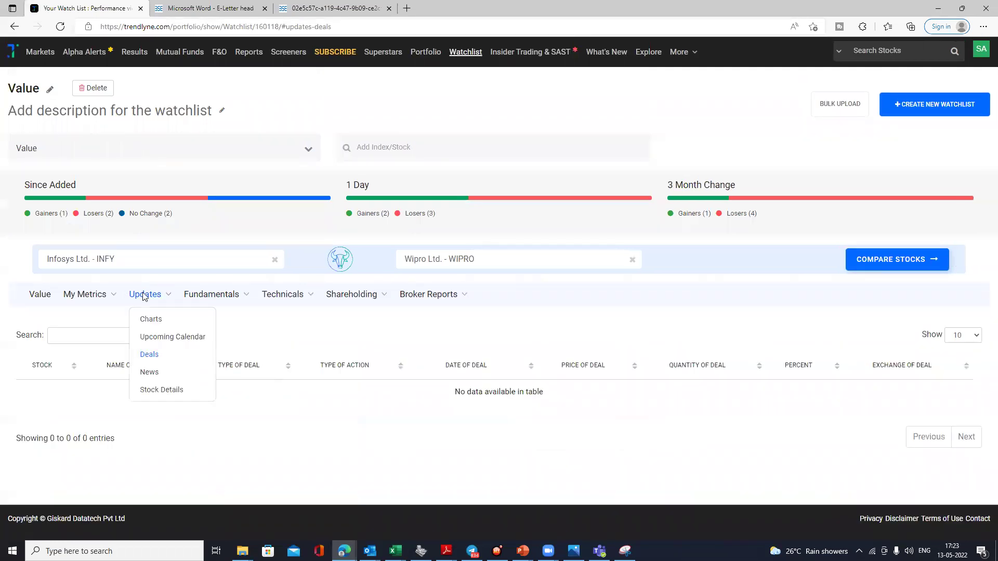
click(176, 338)
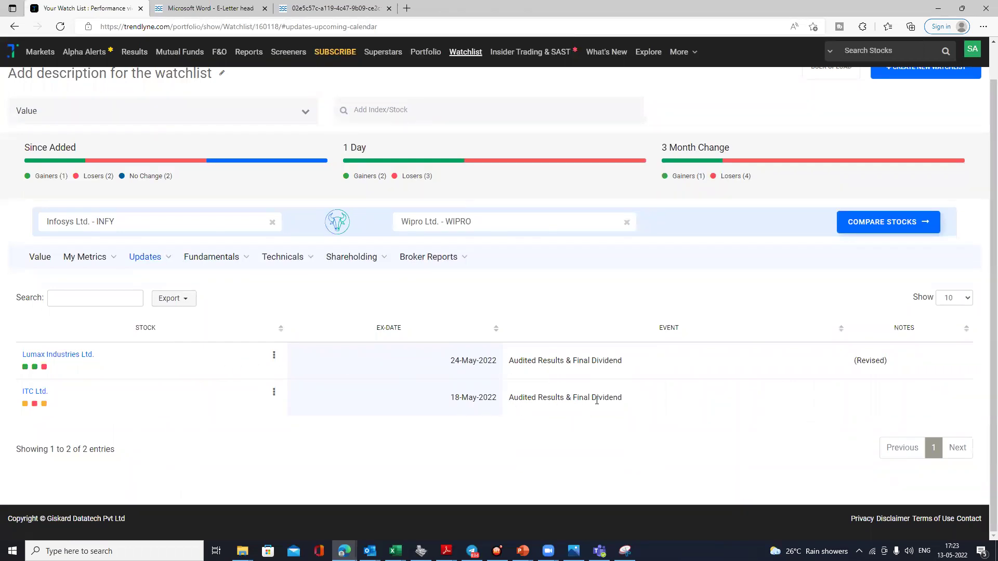
scroll(597, 393, up, 1)
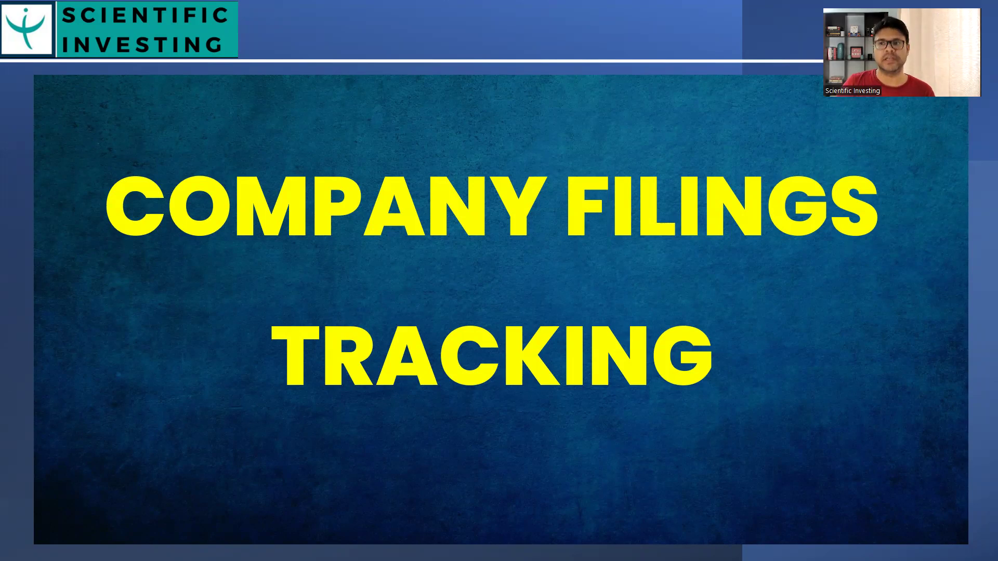
- Exit the slide show, switch to Trendlyne in the browser and open the Discover page for searching filings
key(Escape)
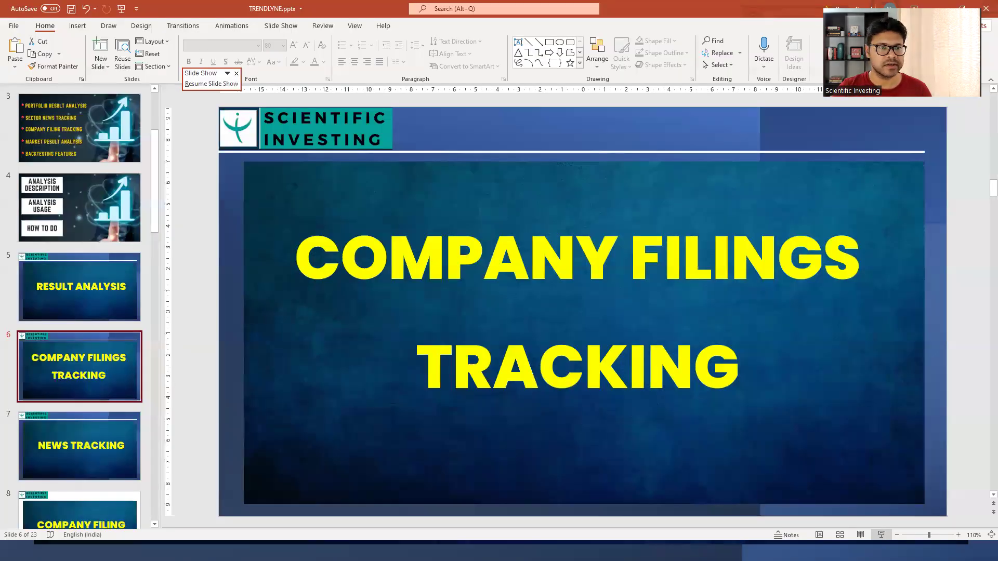
key(alt+Tab)
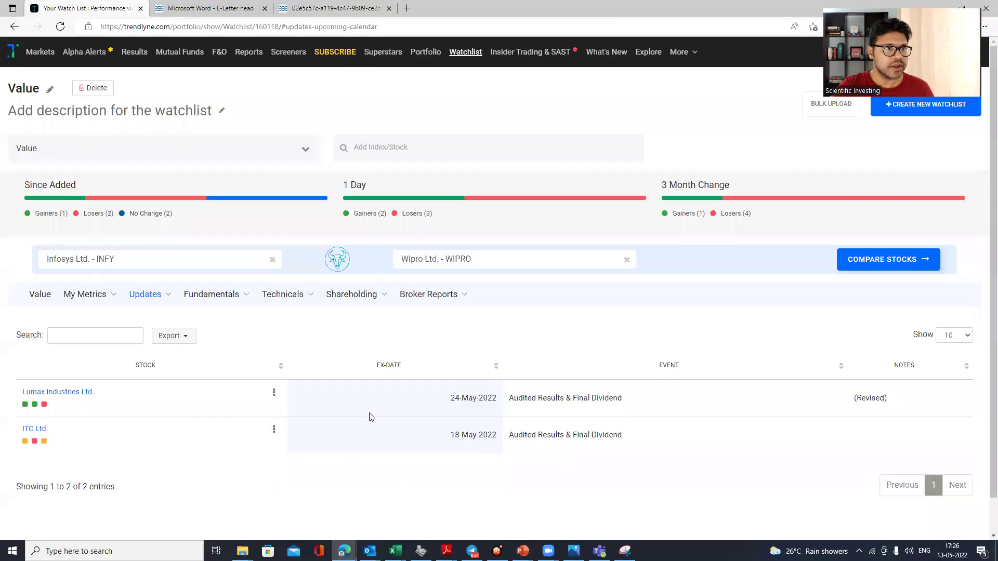
mouse_move(39, 52)
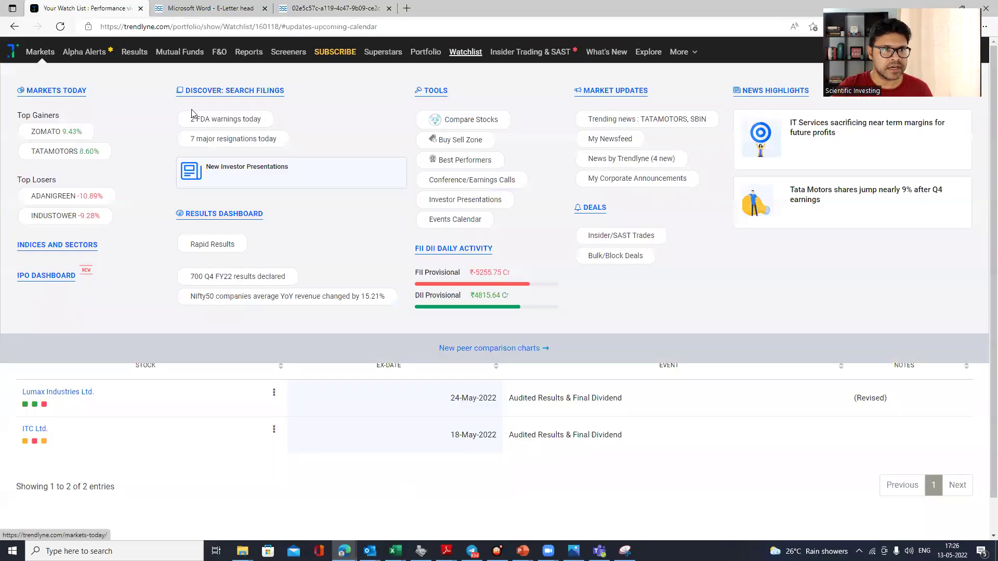
click(237, 99)
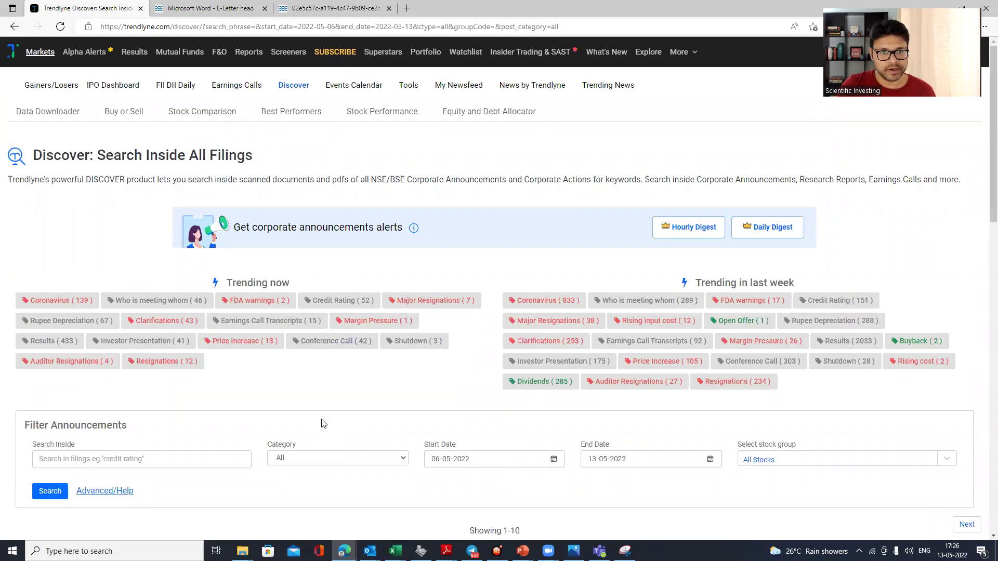
- Show the filings for the FDA warnings topic trending now and read through the matching announcements
scroll(281, 384, down, 2)
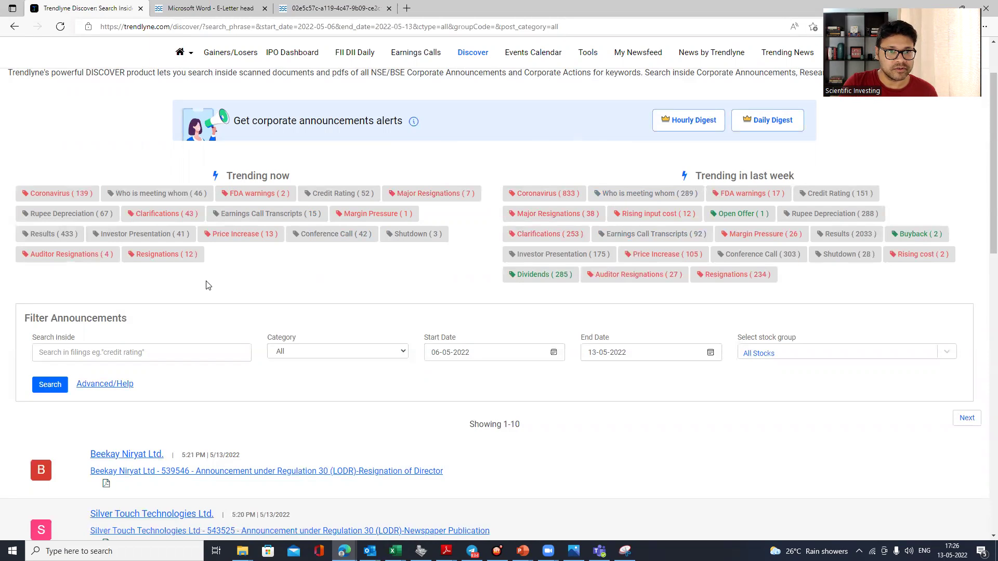
click(258, 197)
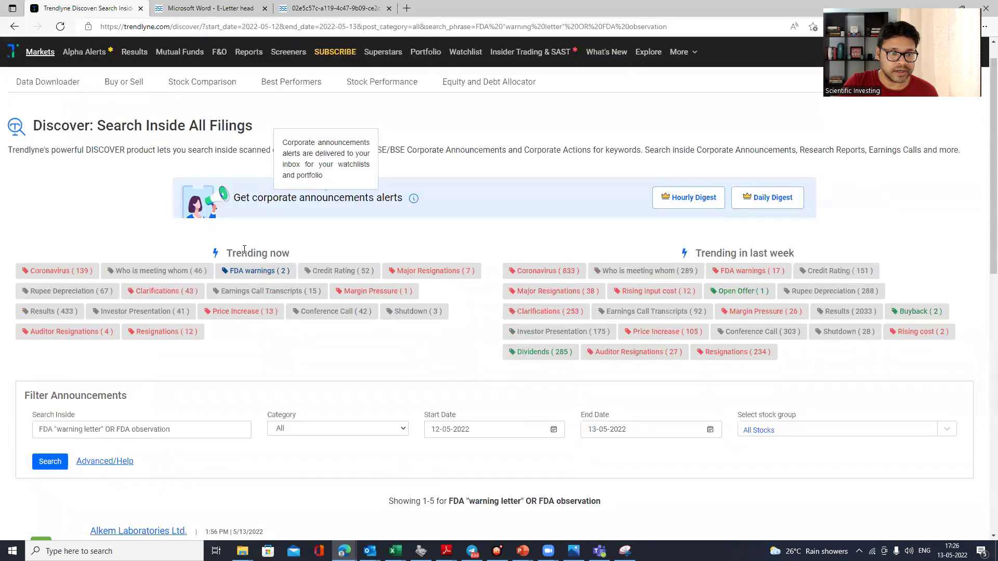
scroll(243, 289, down, 5)
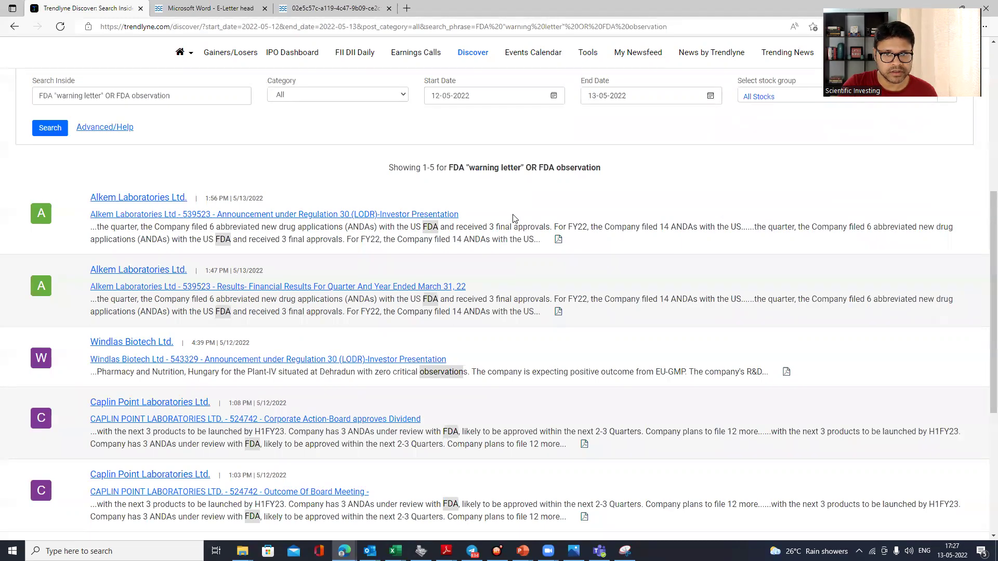
scroll(483, 287, down, 4)
scroll(482, 289, up, 2)
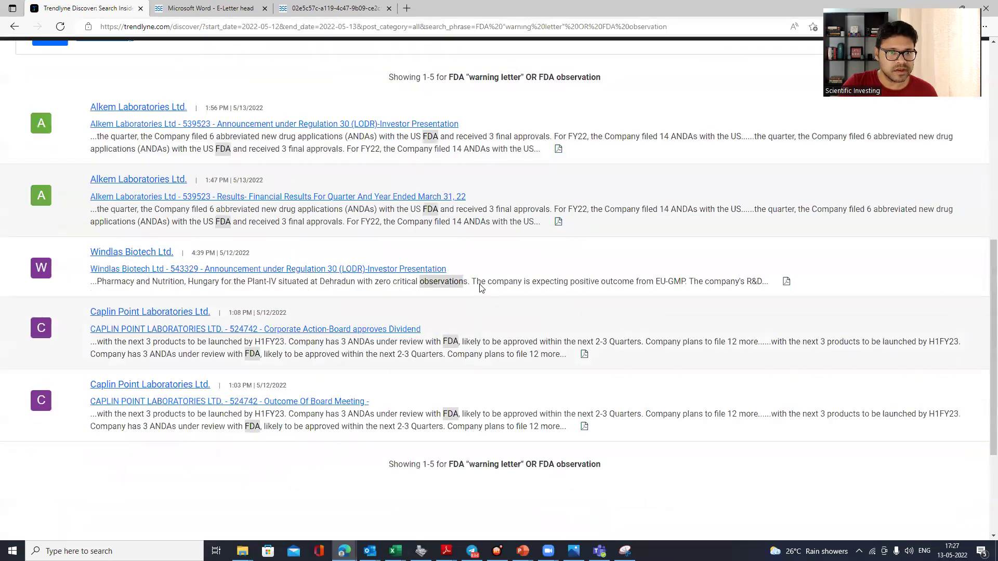
scroll(480, 289, up, 8)
scroll(417, 290, down, 2)
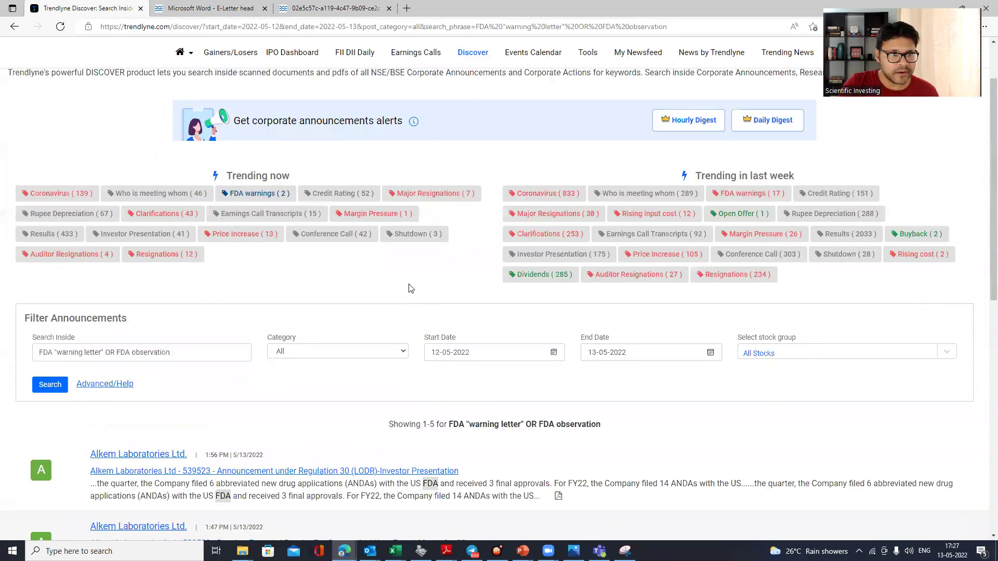
- Show the filings for the Major Resignations topic trending now and read through the listed announcements
click(446, 193)
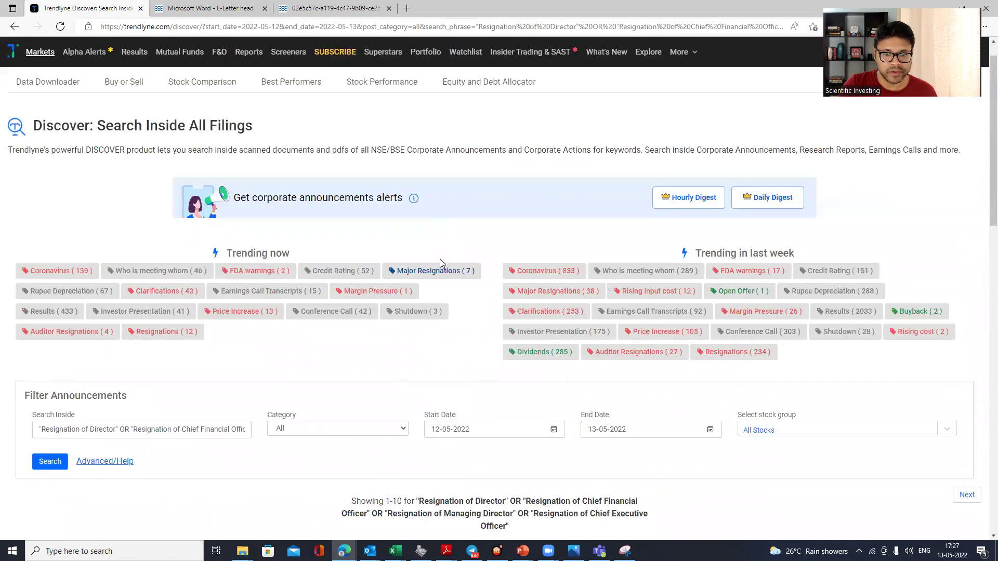
scroll(439, 259, down, 6)
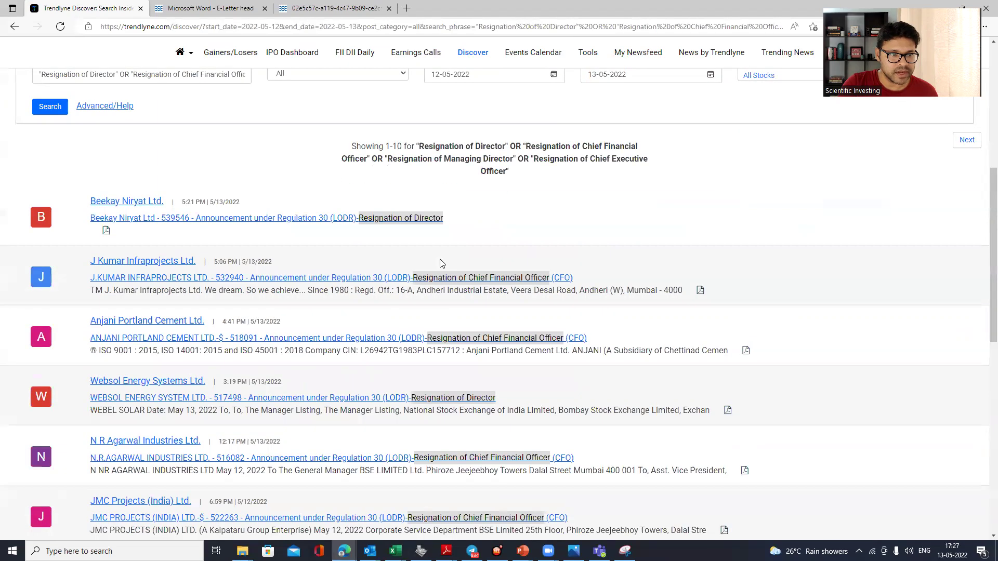
scroll(440, 264, down, 3)
scroll(440, 259, up, 6)
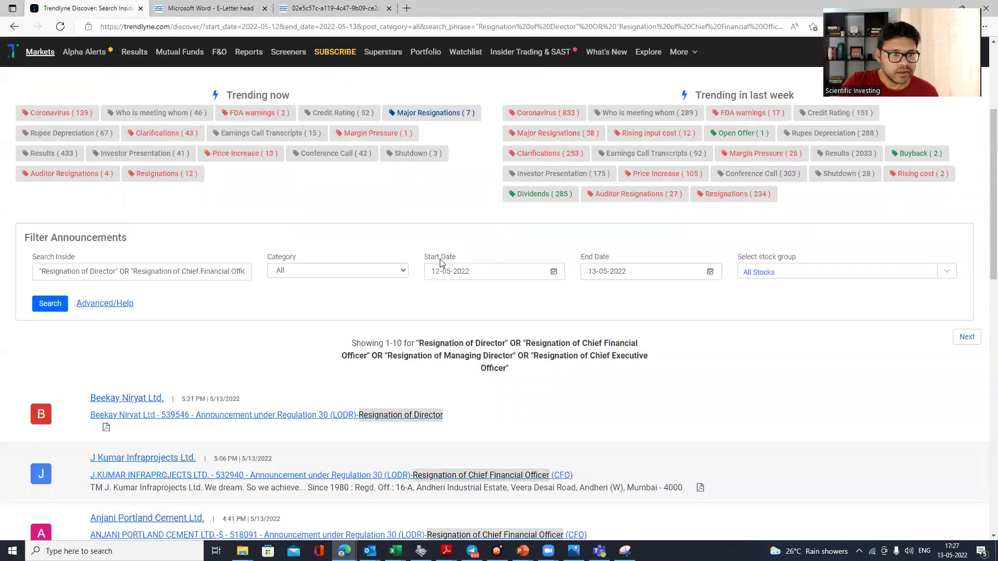
scroll(439, 263, up, 2)
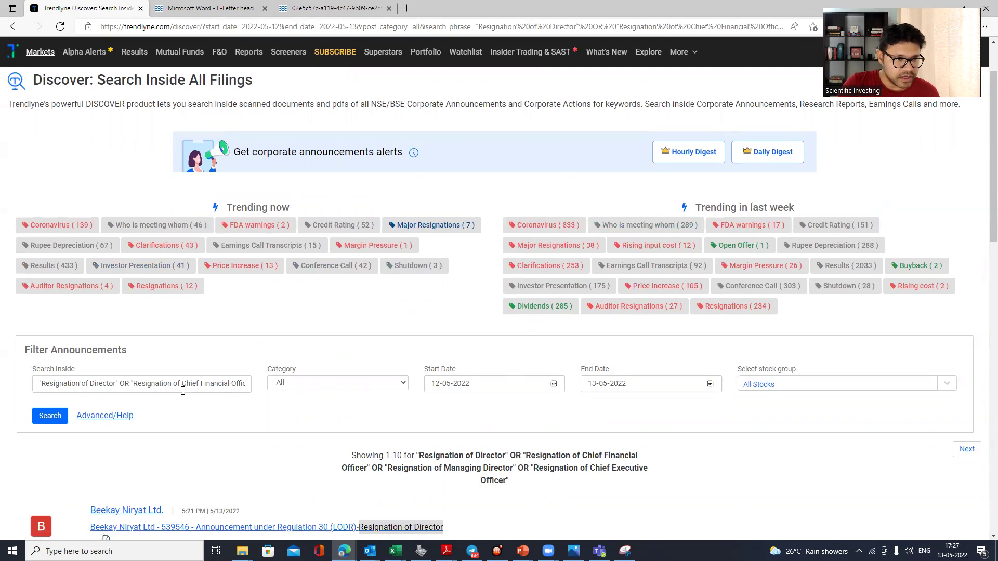
- Replace the filings search phrase with CEO, run the search and look over the matching announcements
click(152, 385)
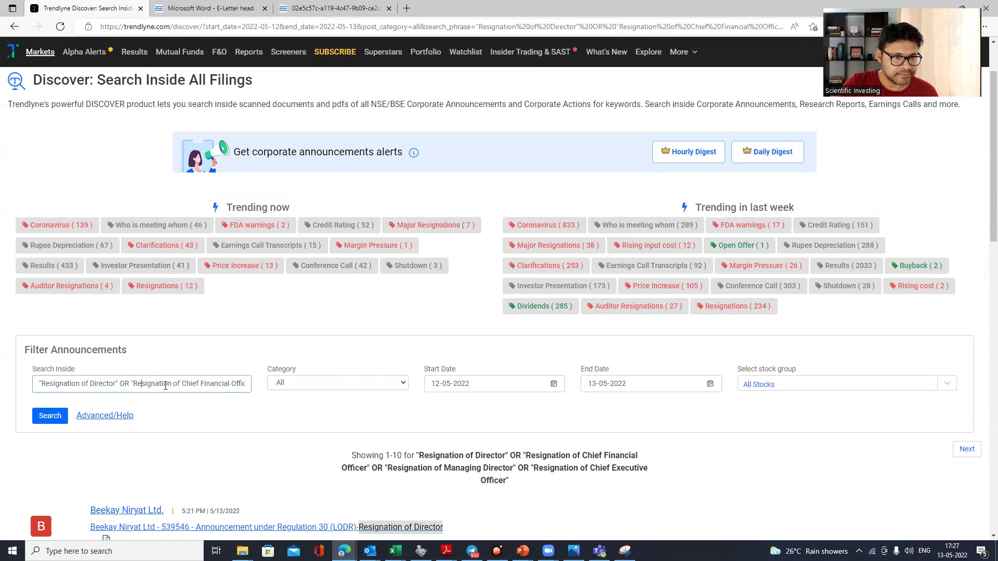
triple_click(191, 384)
text(CEO)
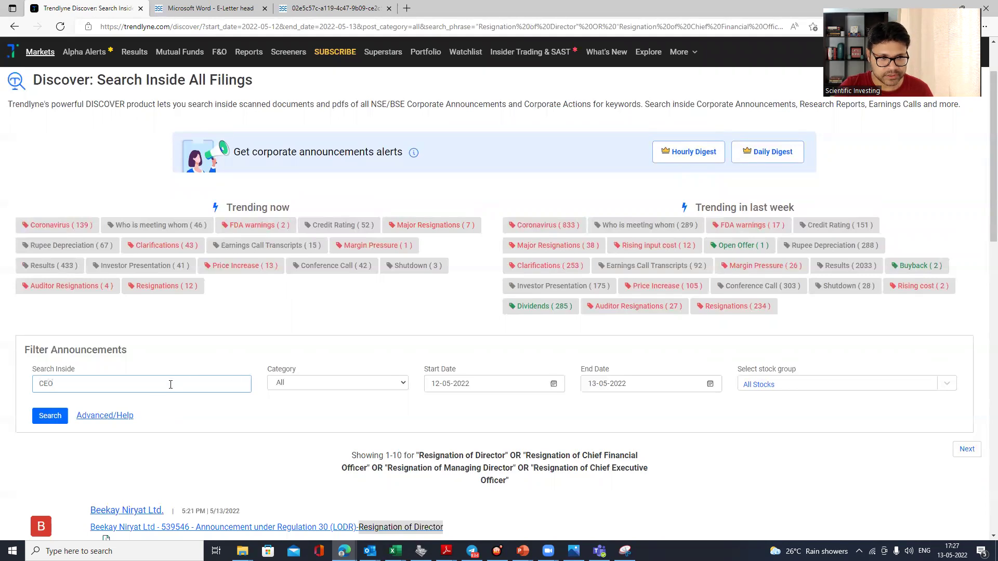
click(47, 416)
scroll(200, 416, down, 5)
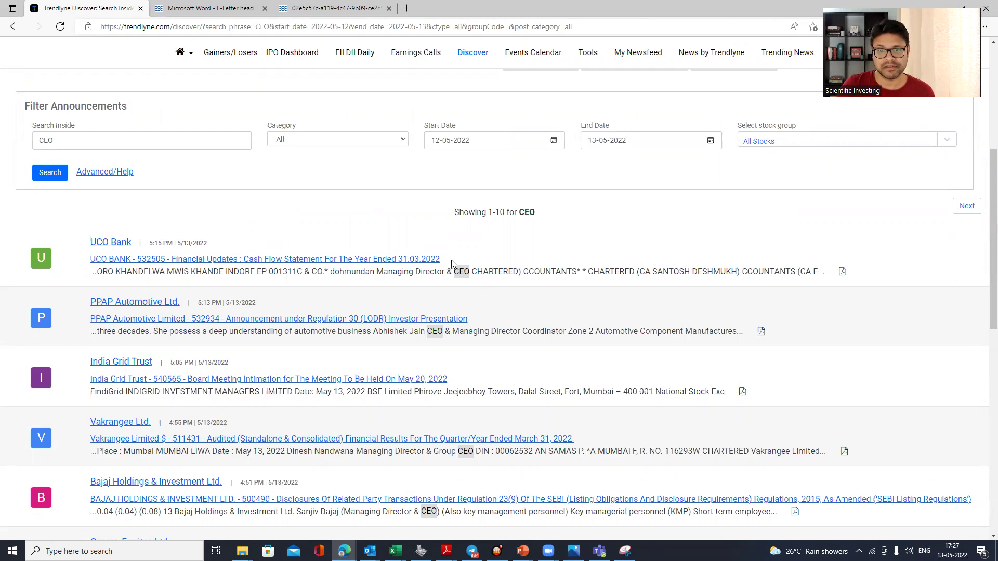
scroll(453, 210, up, 3)
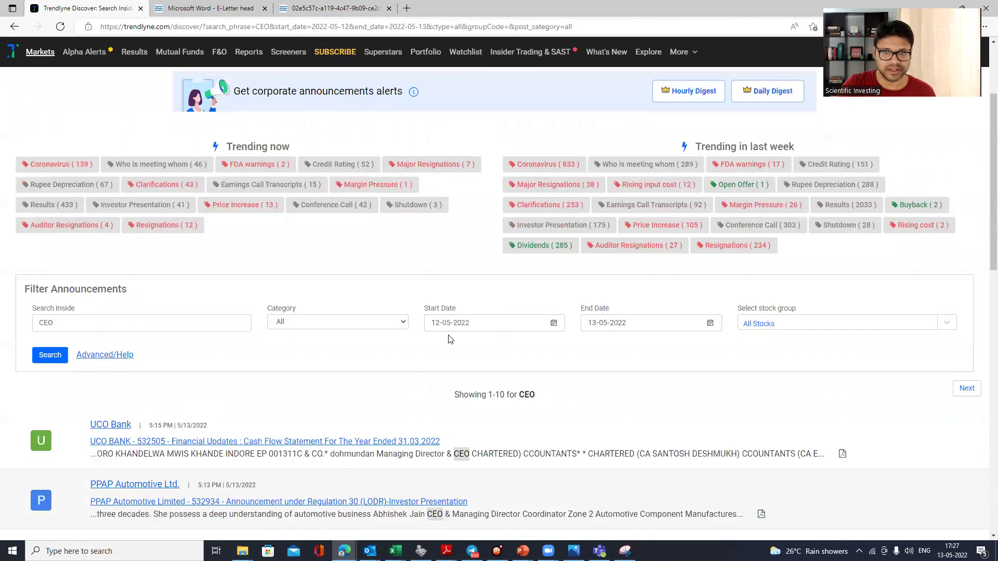
- Look through the category and stock group choices of the announcements filter, keeping All and All Stocks selected
click(300, 323)
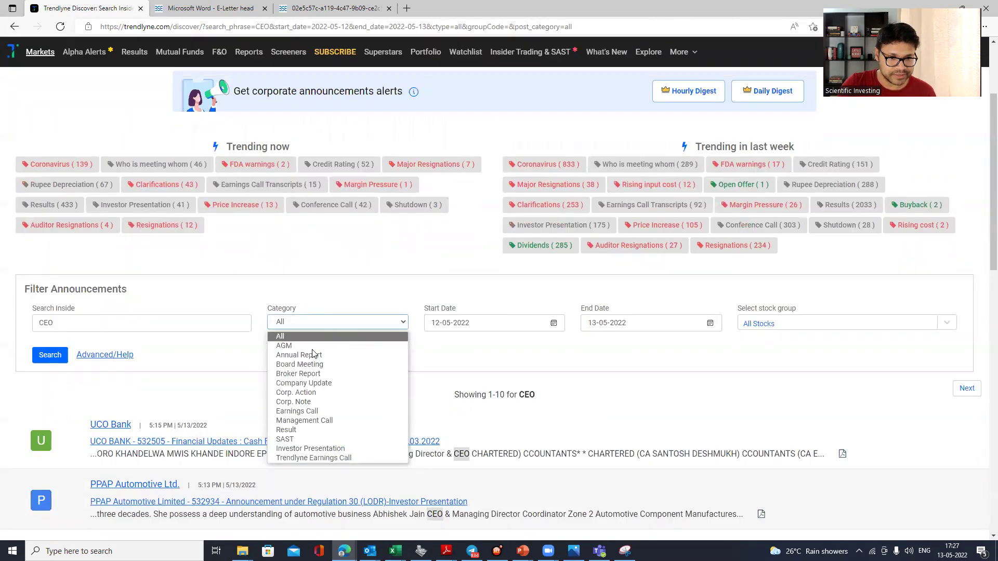
click(536, 304)
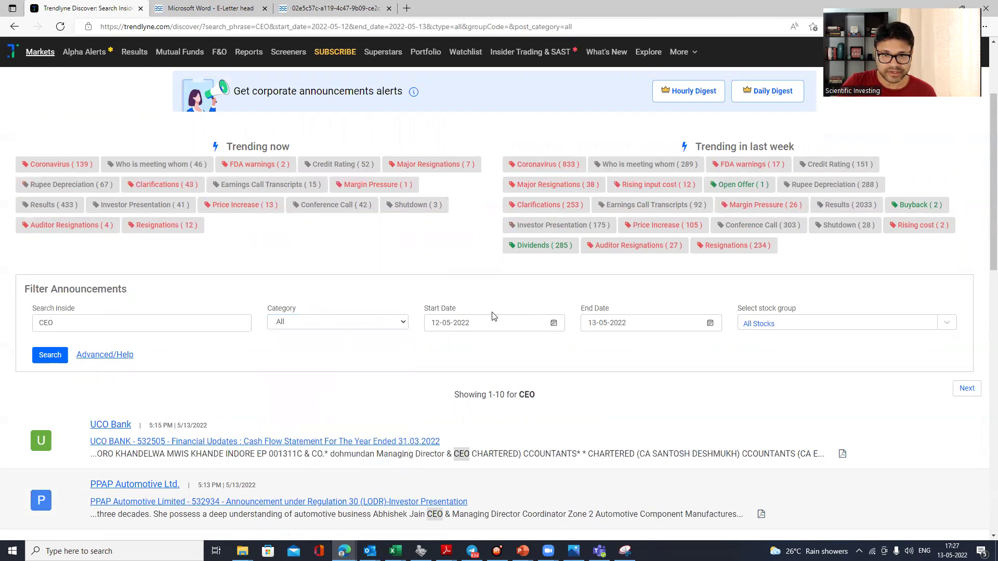
click(759, 324)
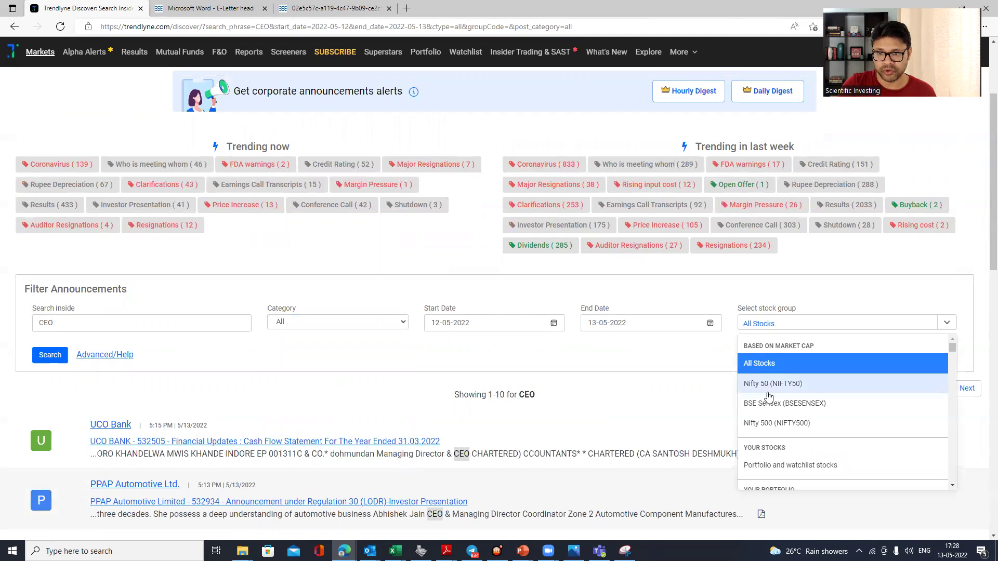
click(635, 395)
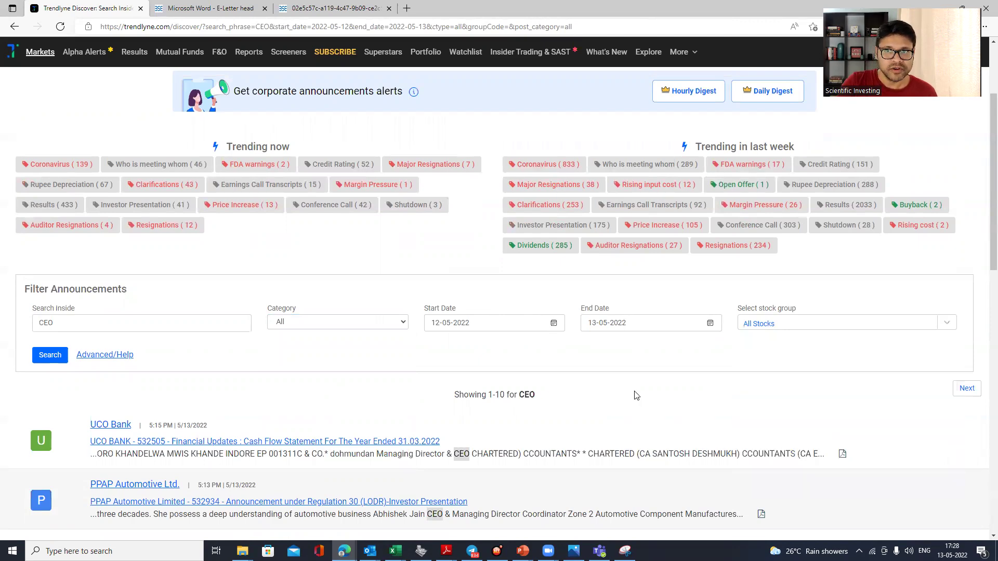
scroll(635, 395, up, 3)
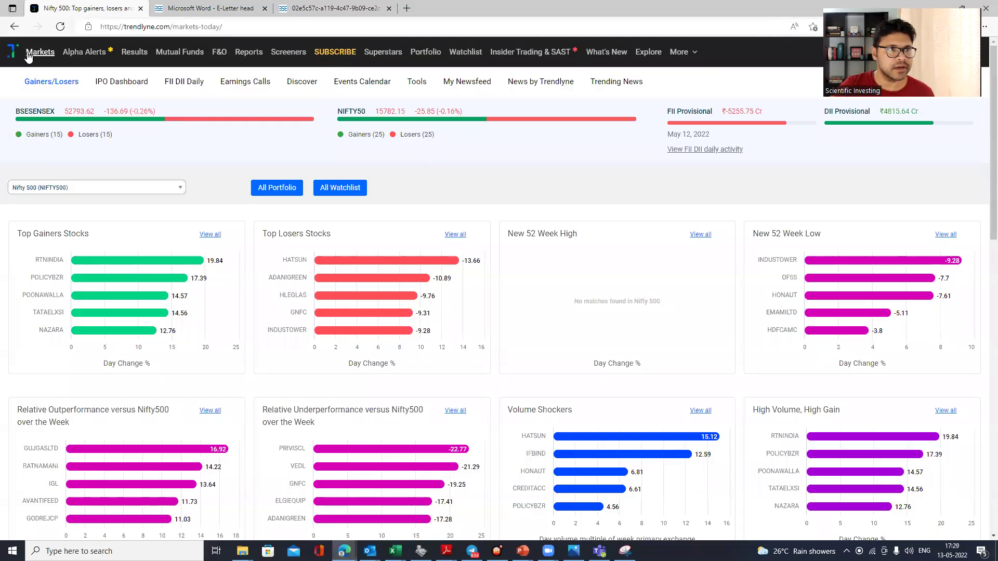
- Open the Indices and Sectors page from Markets and look over the list of all indices
mouse_move(29, 58)
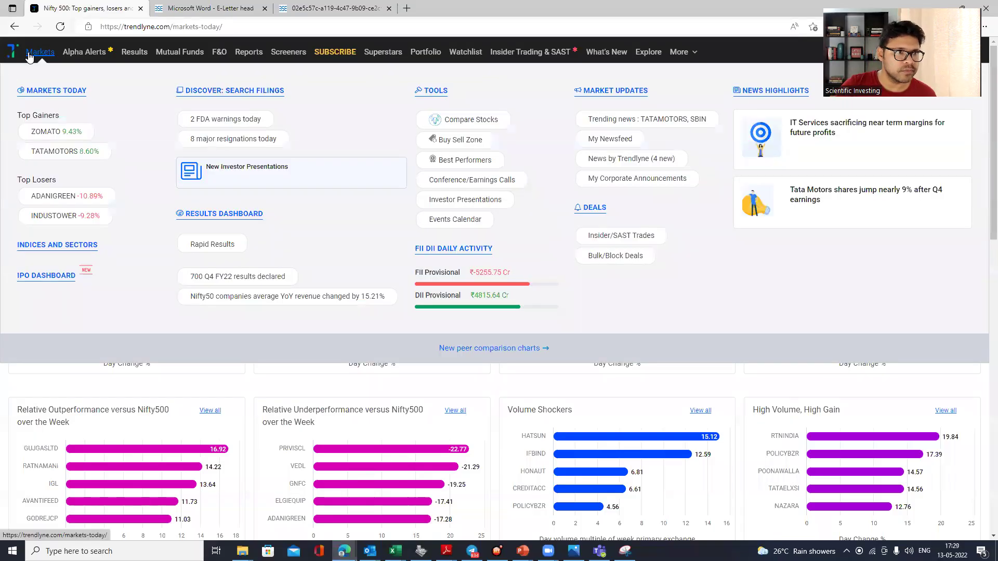
click(81, 252)
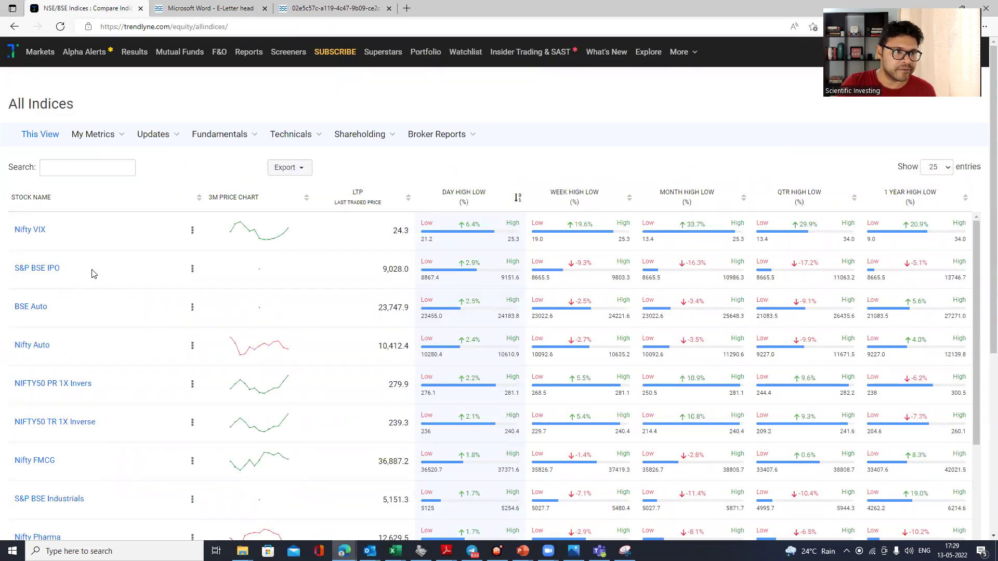
scroll(92, 274, down, 10)
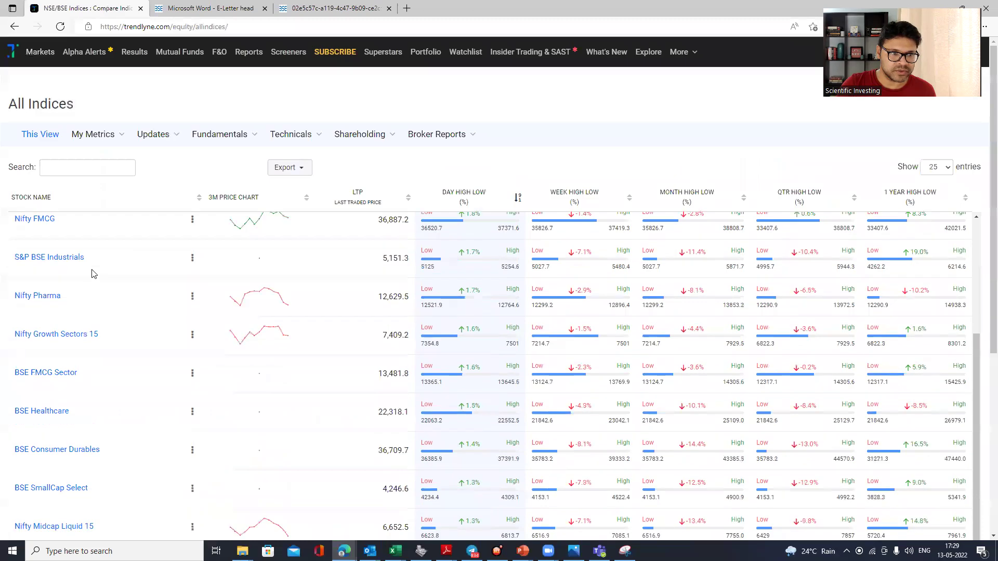
scroll(92, 274, up, 10)
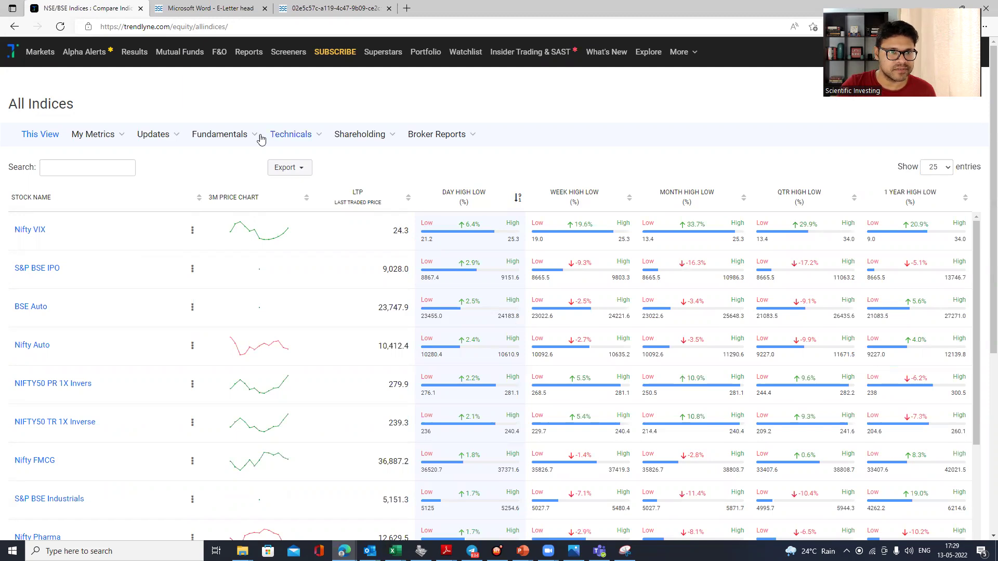
- Show the Valuation fundamentals for all indices and look through the table
click(221, 136)
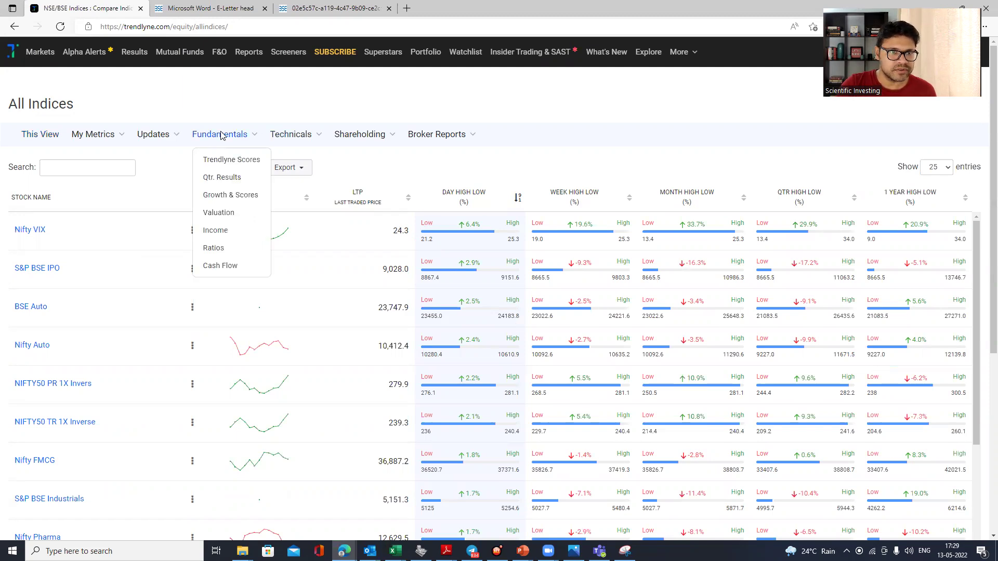
click(231, 213)
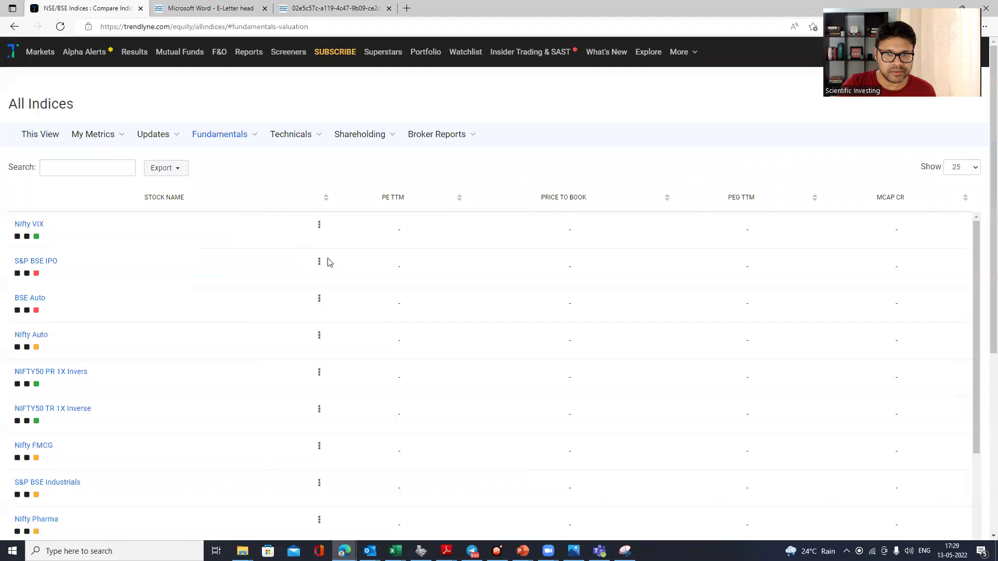
scroll(329, 262, down, 9)
scroll(329, 263, up, 10)
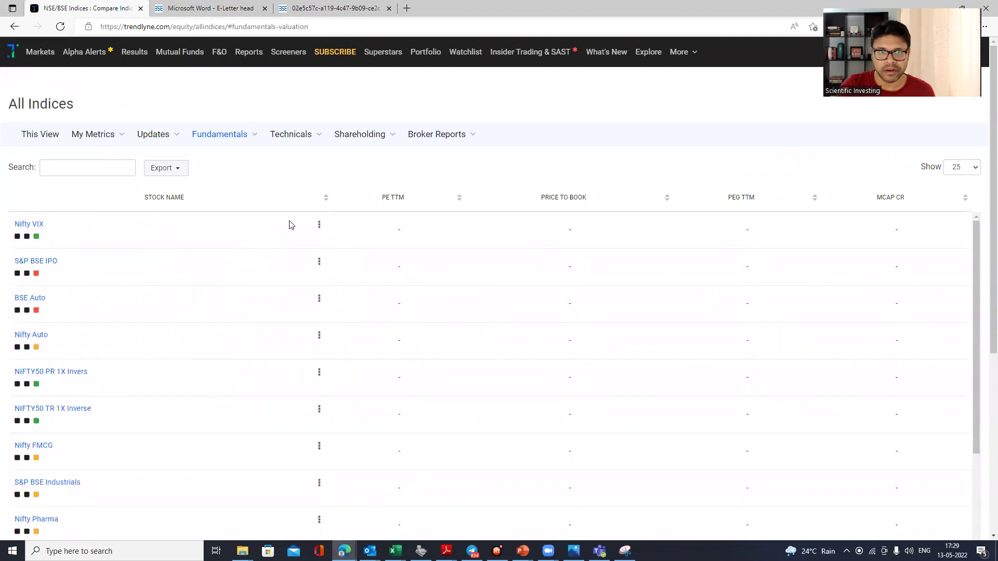
- Show the Income fundamentals for all indices and look through the table
click(238, 134)
click(216, 232)
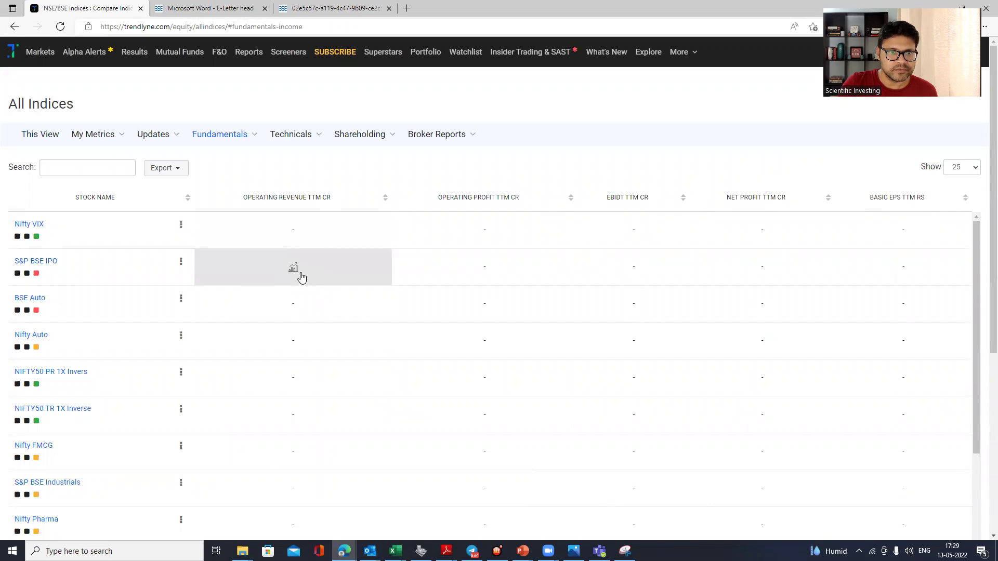
scroll(214, 275, down, 2)
scroll(189, 252, up, 2)
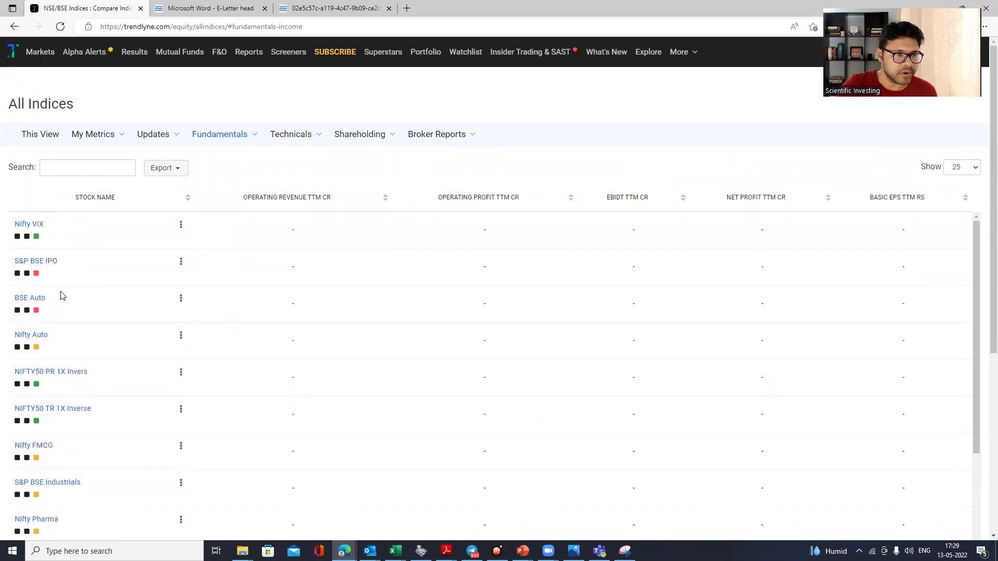
- Open the BSE Auto index page and change its price chart from a line to OHLC bars
click(25, 300)
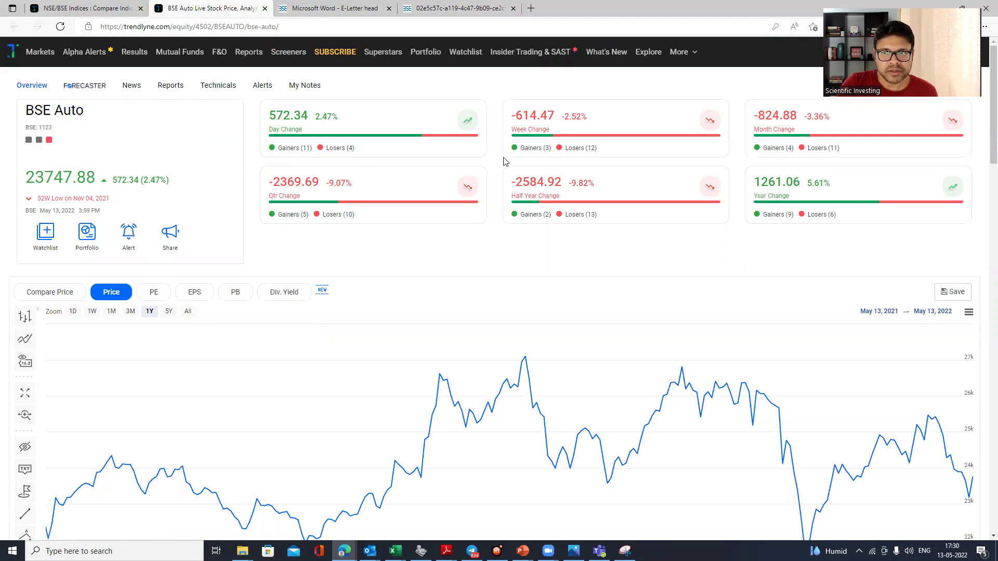
scroll(510, 221, down, 5)
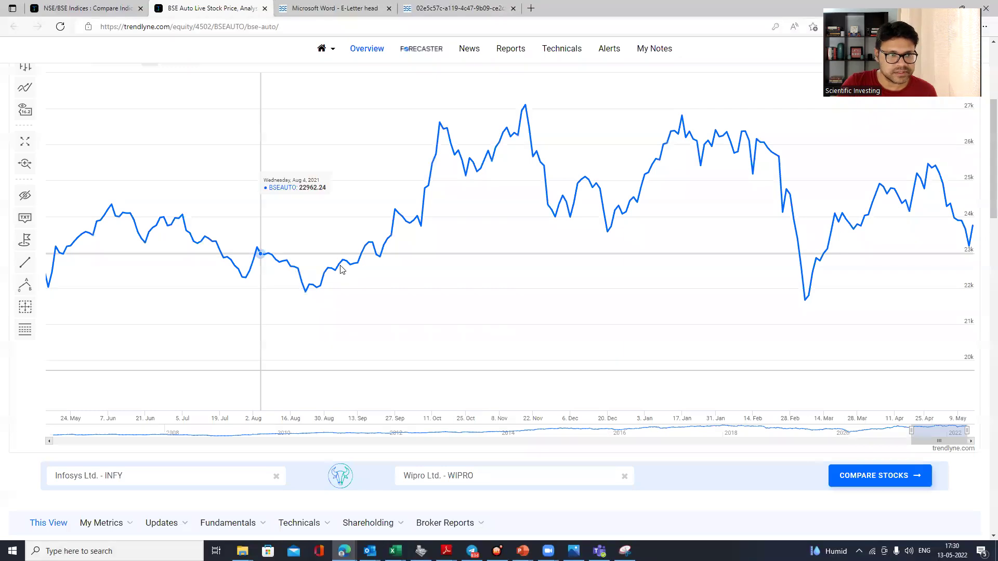
scroll(325, 218, up, 2)
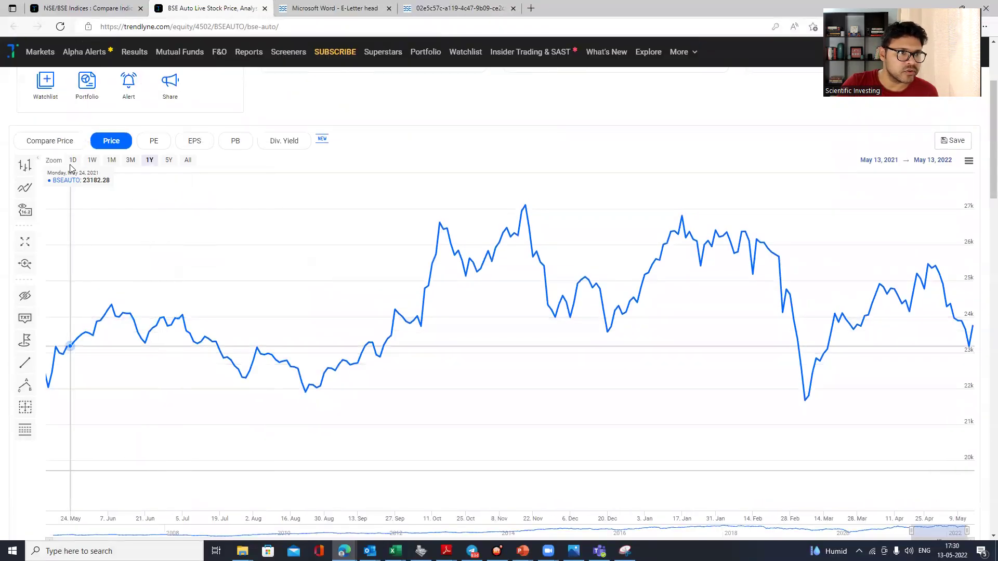
click(25, 168)
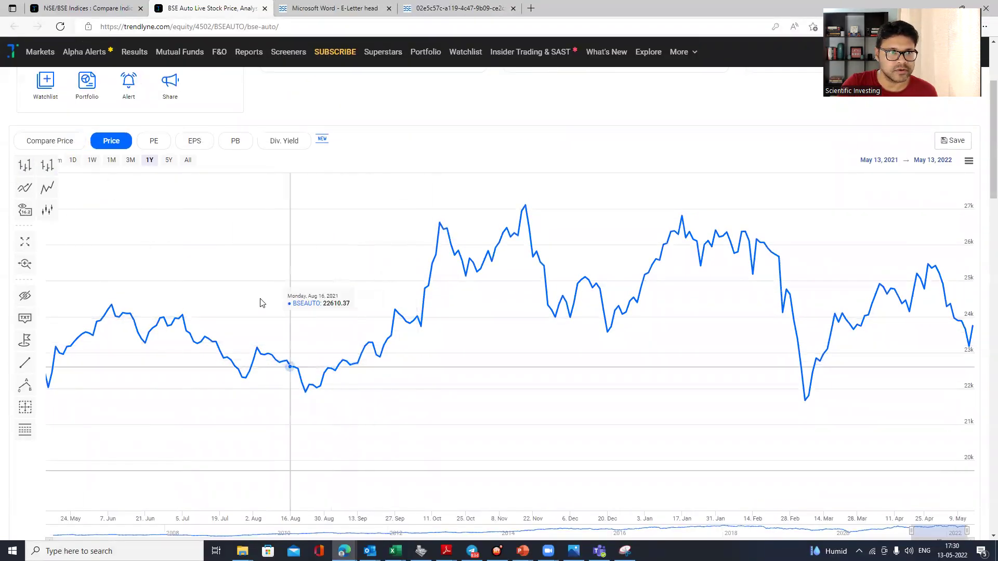
click(48, 165)
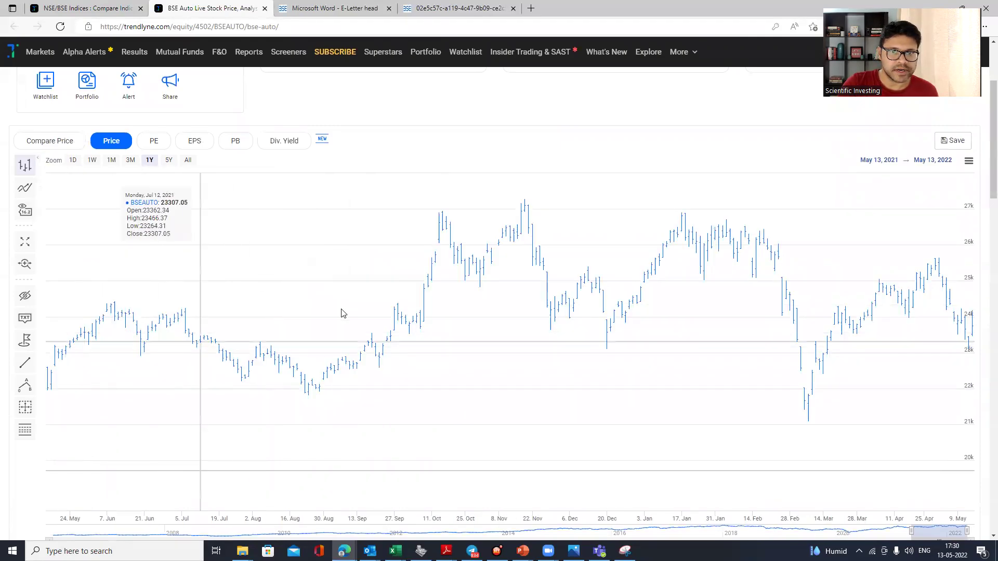
- Look over the table of BSE Auto constituent stocks with their price charts and high-low ranges
scroll(387, 304, down, 8)
scroll(387, 306, down, 2)
scroll(385, 308, up, 2)
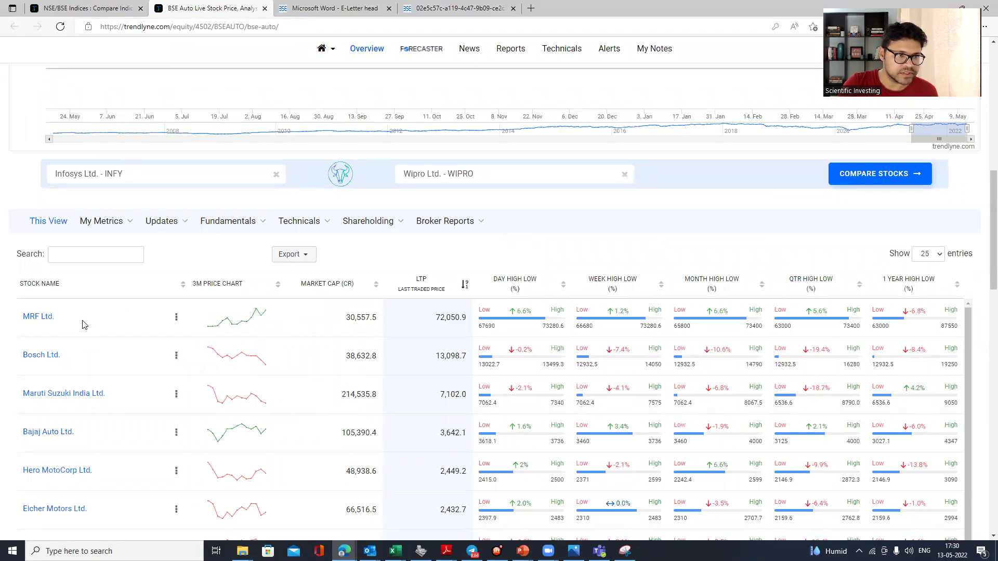
scroll(83, 326, up, 2)
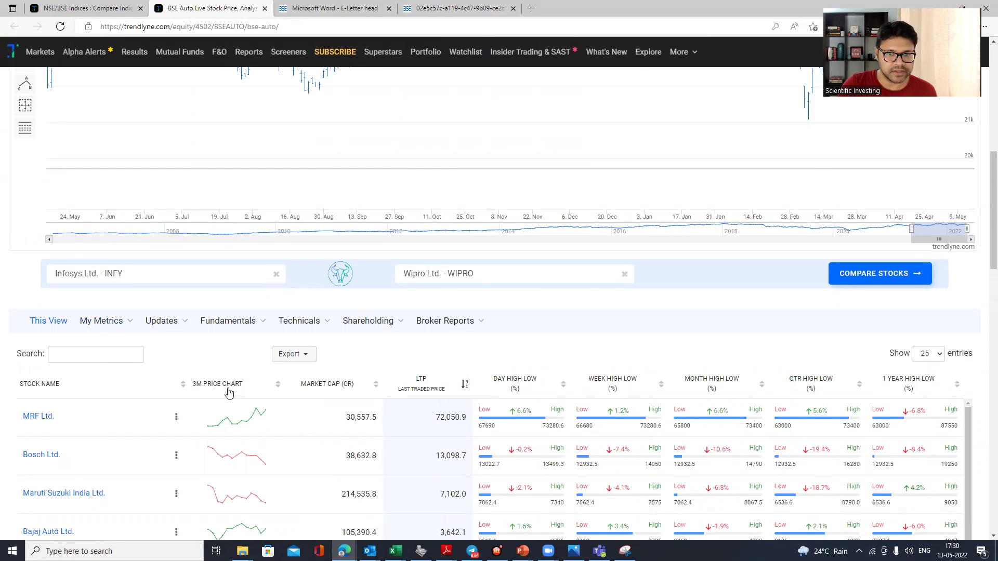
scroll(449, 348, down, 2)
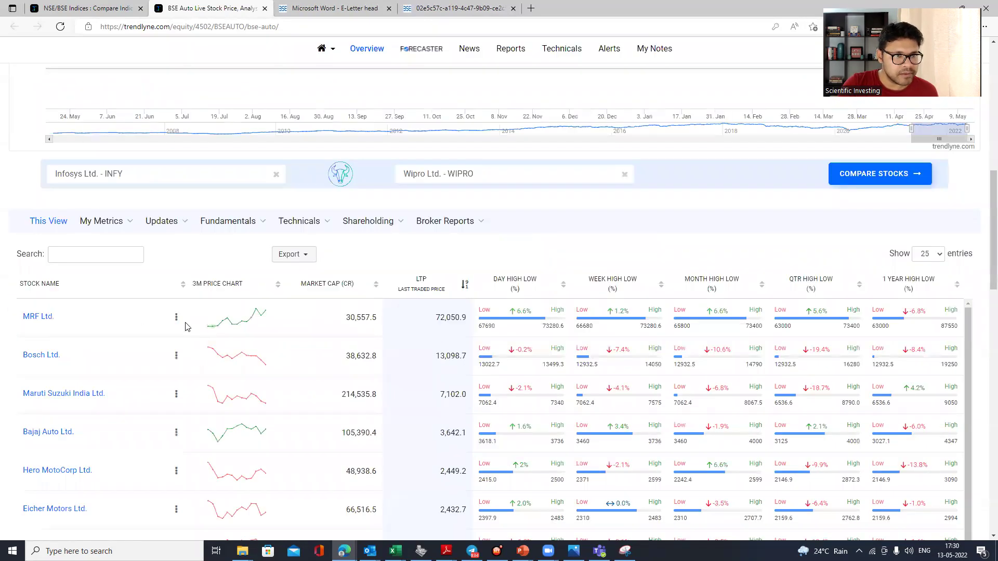
- Show the News updates for the BSE Auto constituent stocks and read through the listed items
click(168, 224)
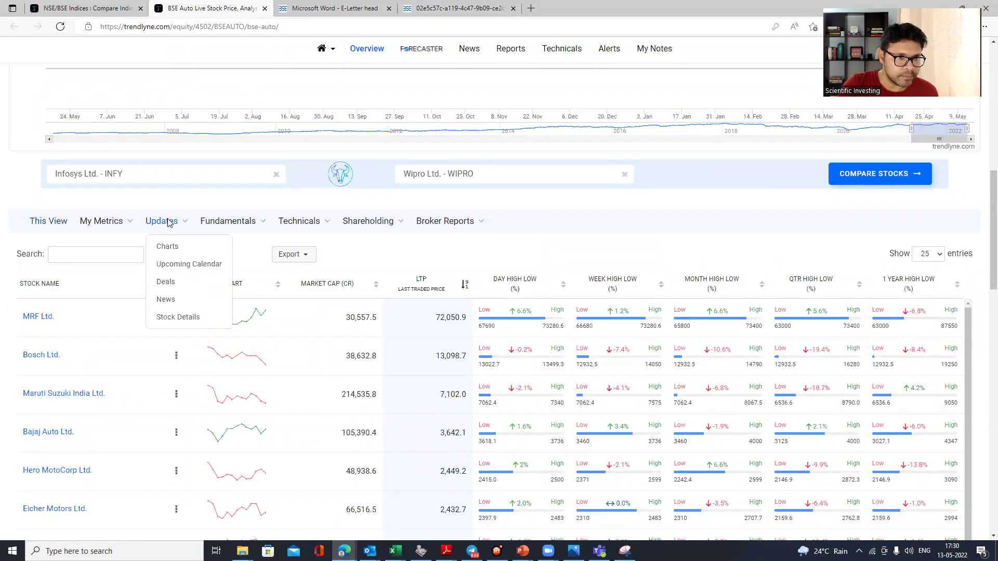
click(165, 299)
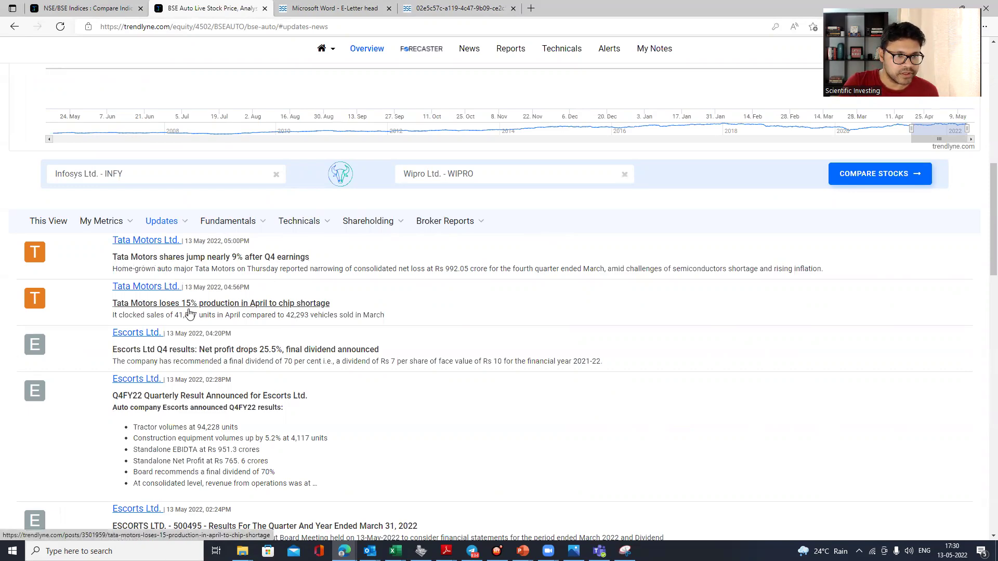
scroll(189, 313, down, 3)
scroll(189, 312, down, 6)
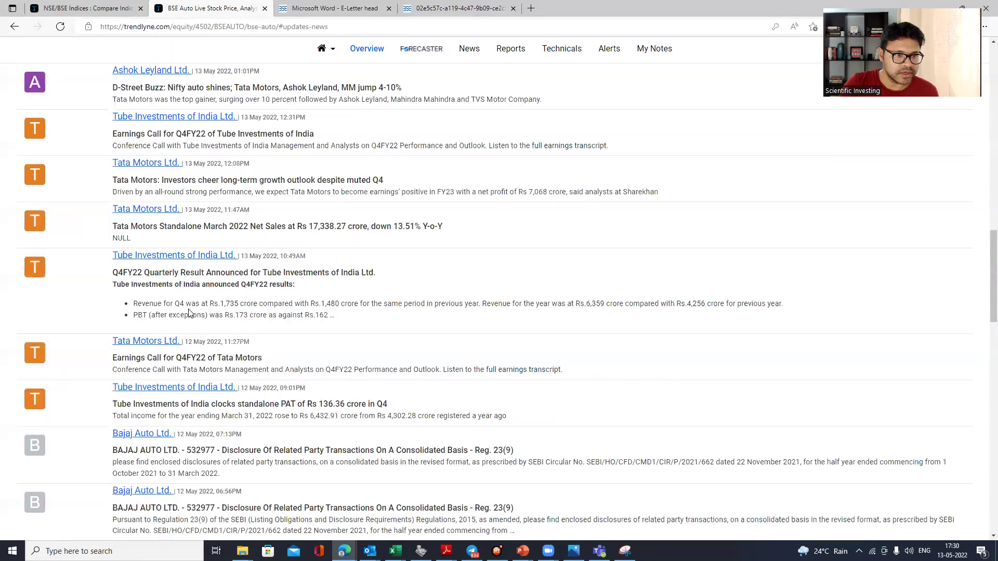
scroll(242, 316, down, 2)
scroll(243, 316, down, 8)
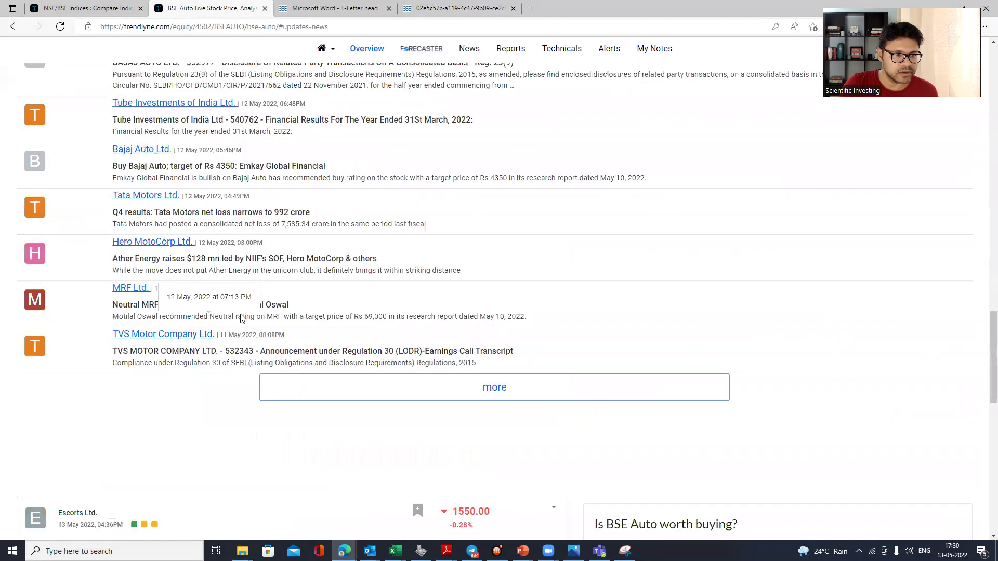
scroll(241, 317, up, 5)
scroll(240, 319, up, 10)
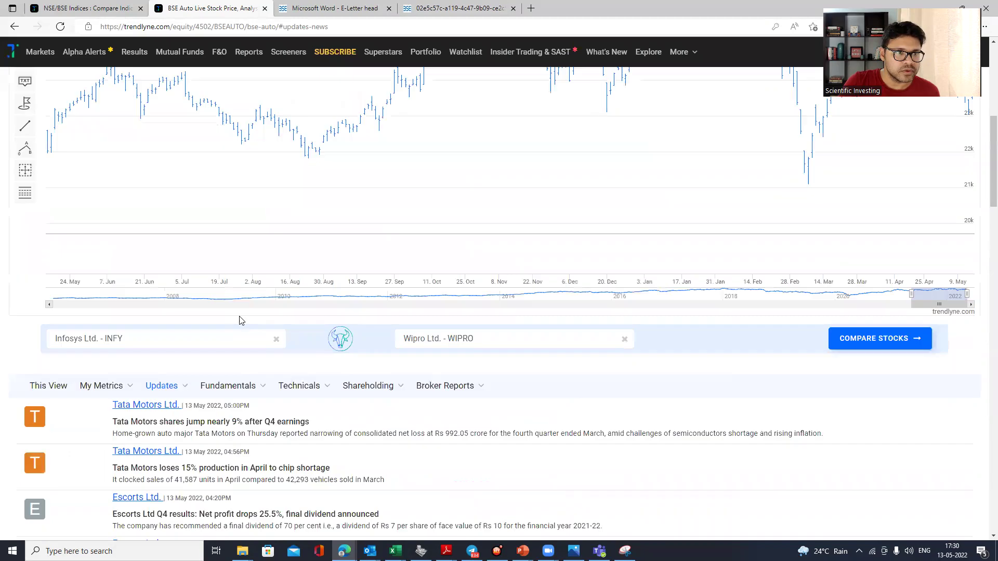
- Show the Upcoming Calendar of the BSE Auto stocks, and switch back to the PowerPoint slide show
scroll(218, 327, down, 4)
click(169, 148)
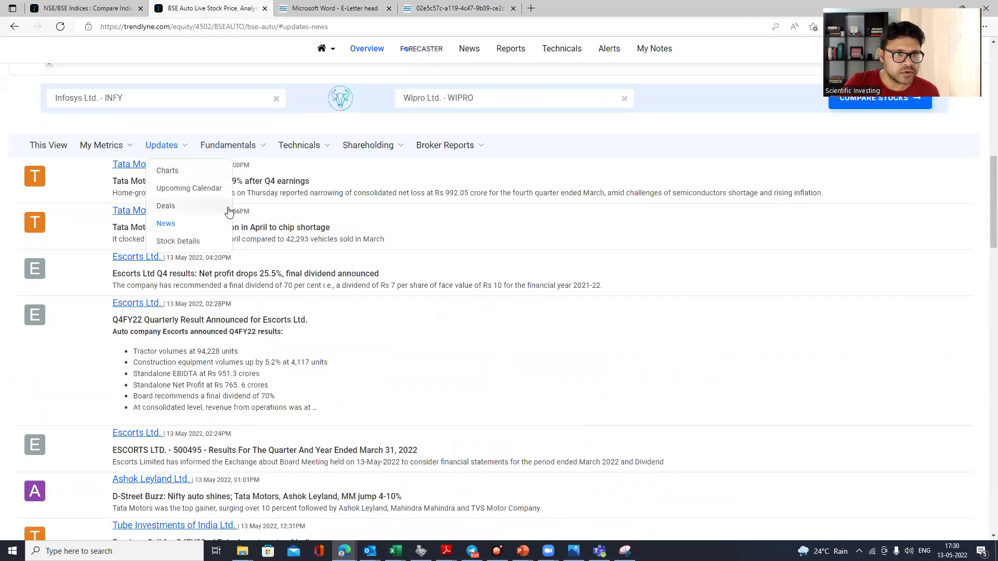
click(188, 189)
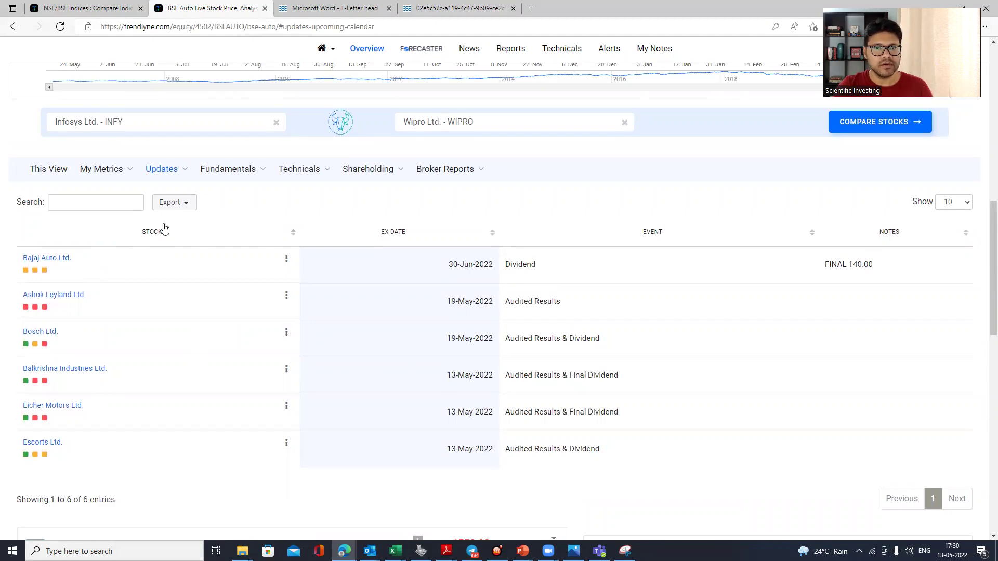
key(alt+Tab)
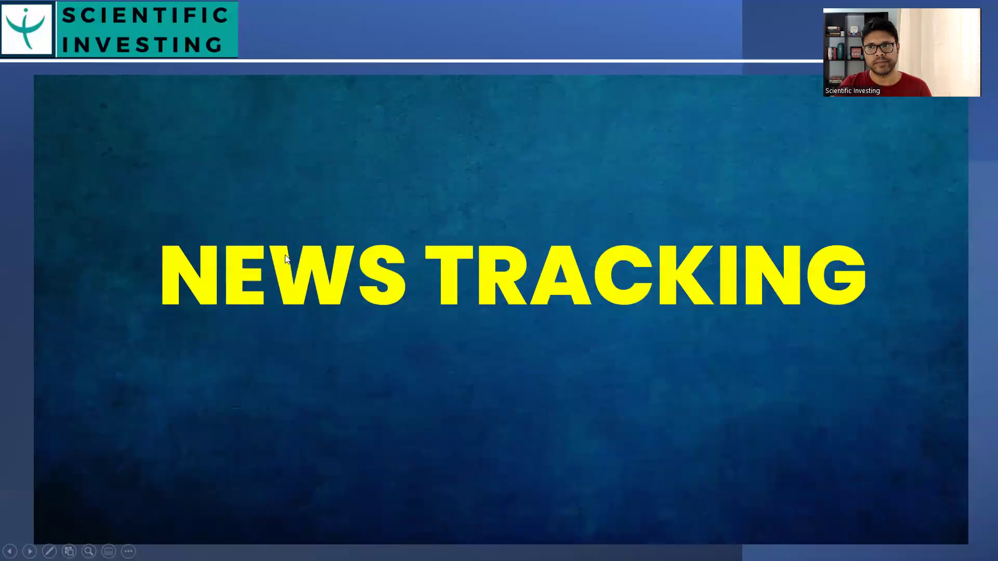